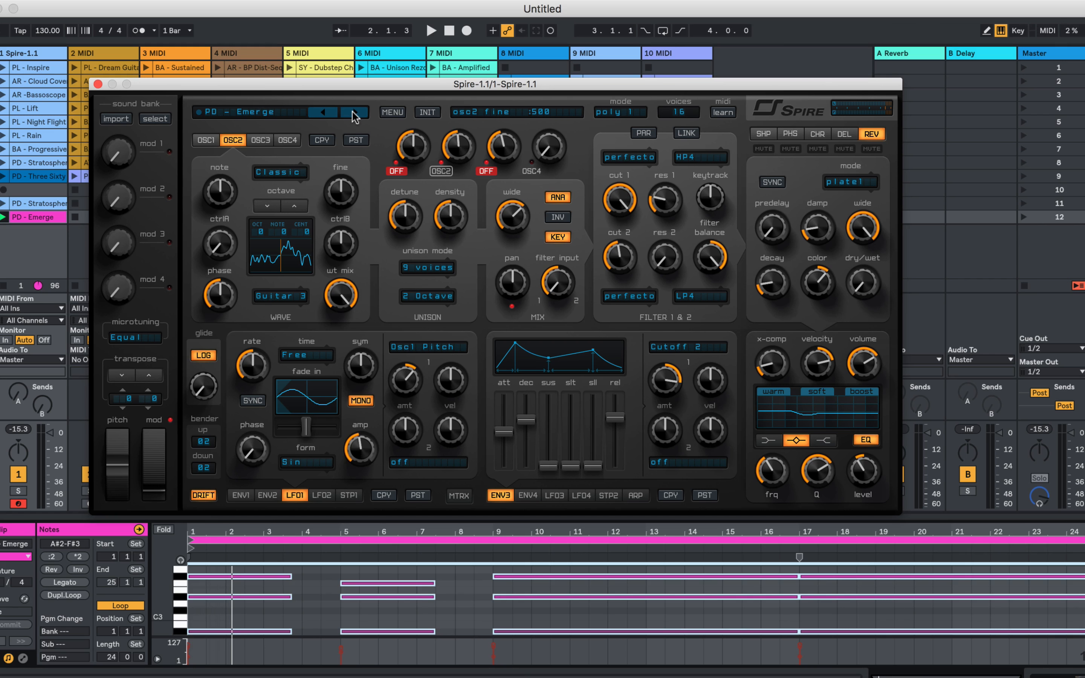
- Load the next preset, PD - Exposure, transpose all notes of the PD - Emerge clip up an octave, and play it
{"action": "left_click", "coordinate": [354, 113]}
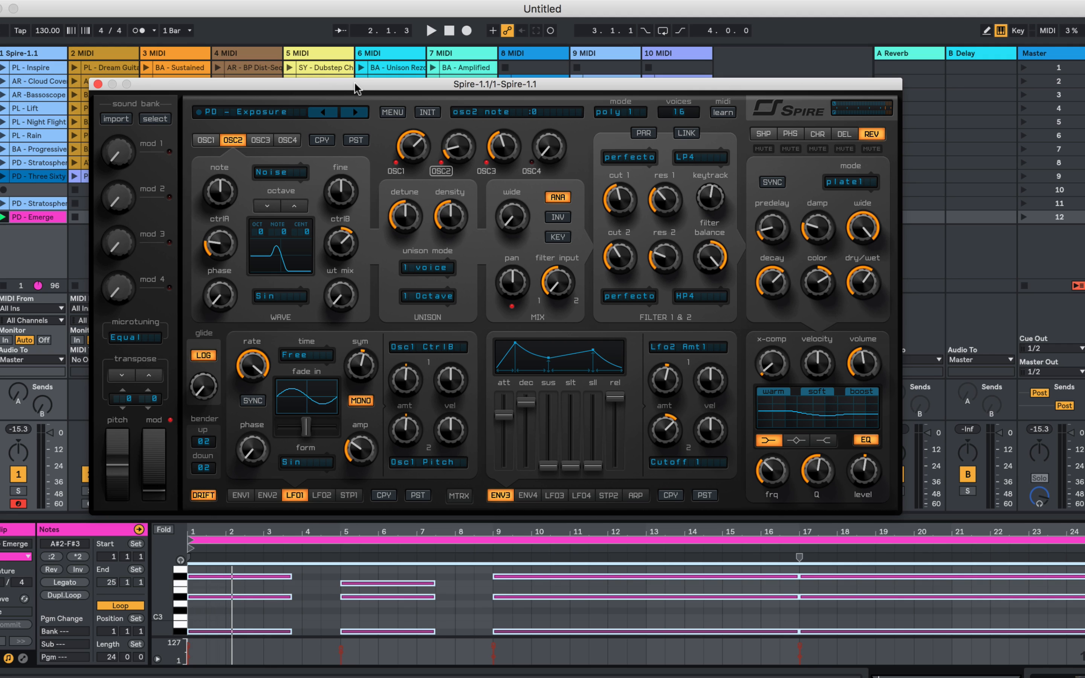
{"action": "left_click", "coordinate": [45, 435]}
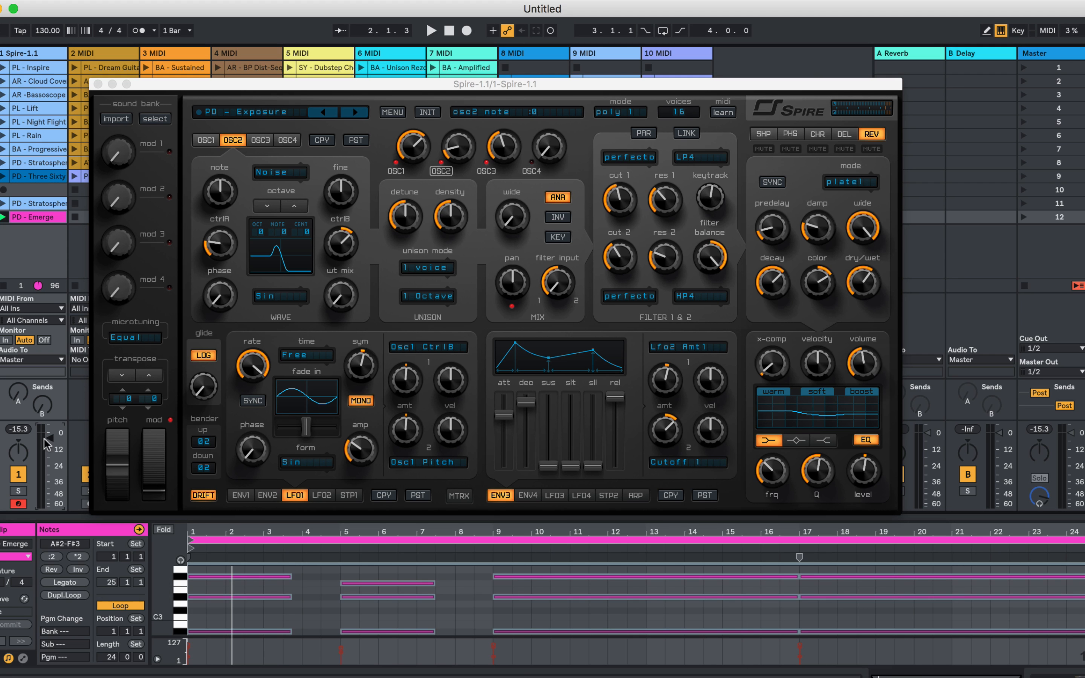
{"action": "left_click", "coordinate": [304, 607]}
{"action": "key", "text": "super+a"}
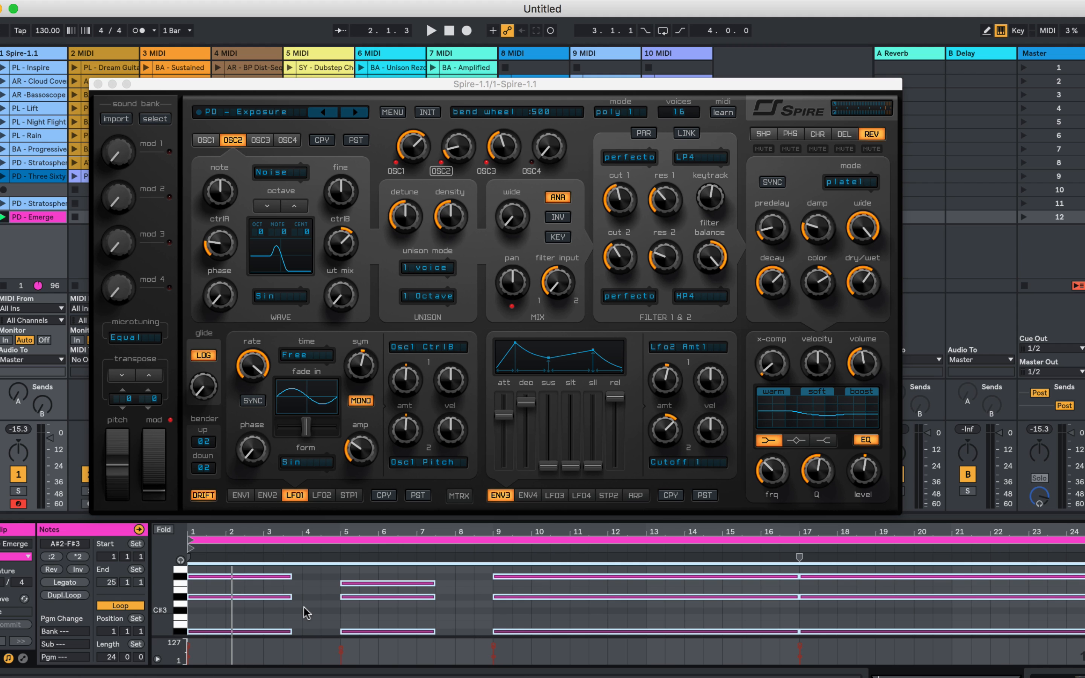
{"action": "key", "text": "shift+Up"}
{"action": "key", "text": "space"}
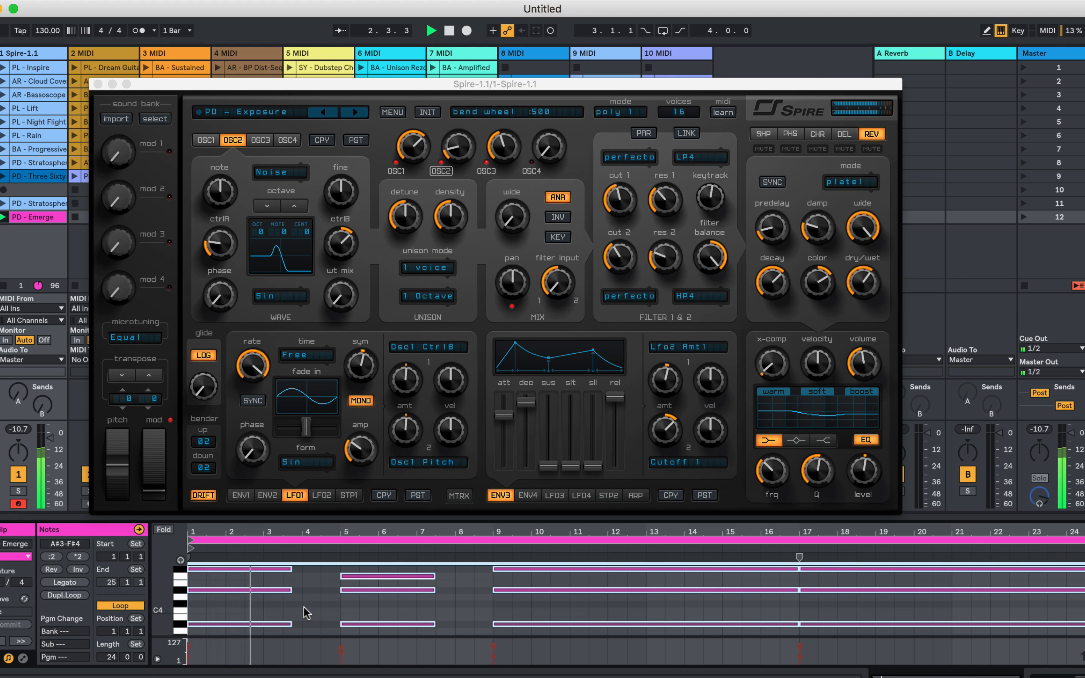
- Transpose the PD - Emerge clip's notes back down an octave and audition them
{"action": "key", "text": "space"}
{"action": "key", "text": "shift+Down"}
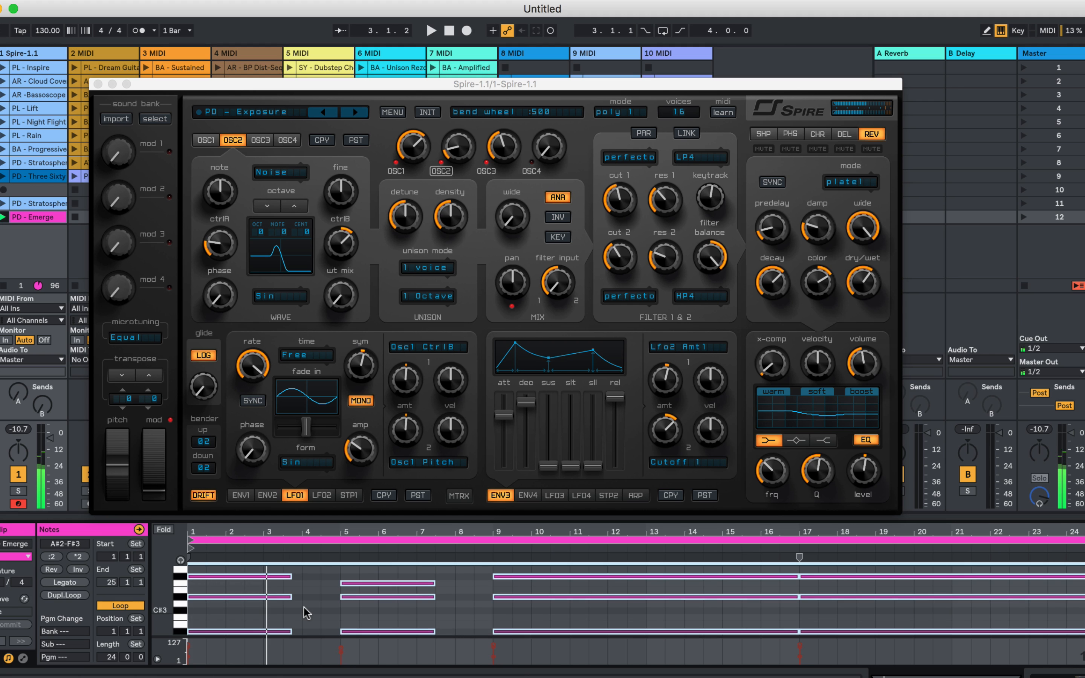
{"action": "key", "text": "space"}
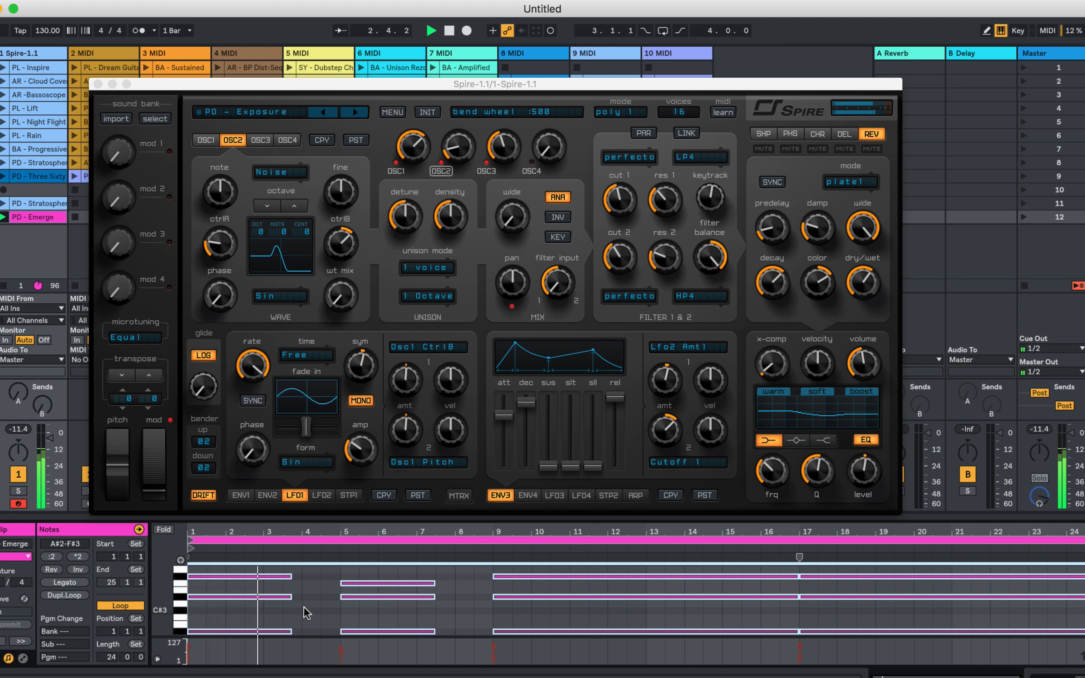
{"action": "key", "text": "space"}
- Launch the PD - Stratosphere clip and transpose all its notes up an octave
{"action": "left_click", "coordinate": [3, 203]}
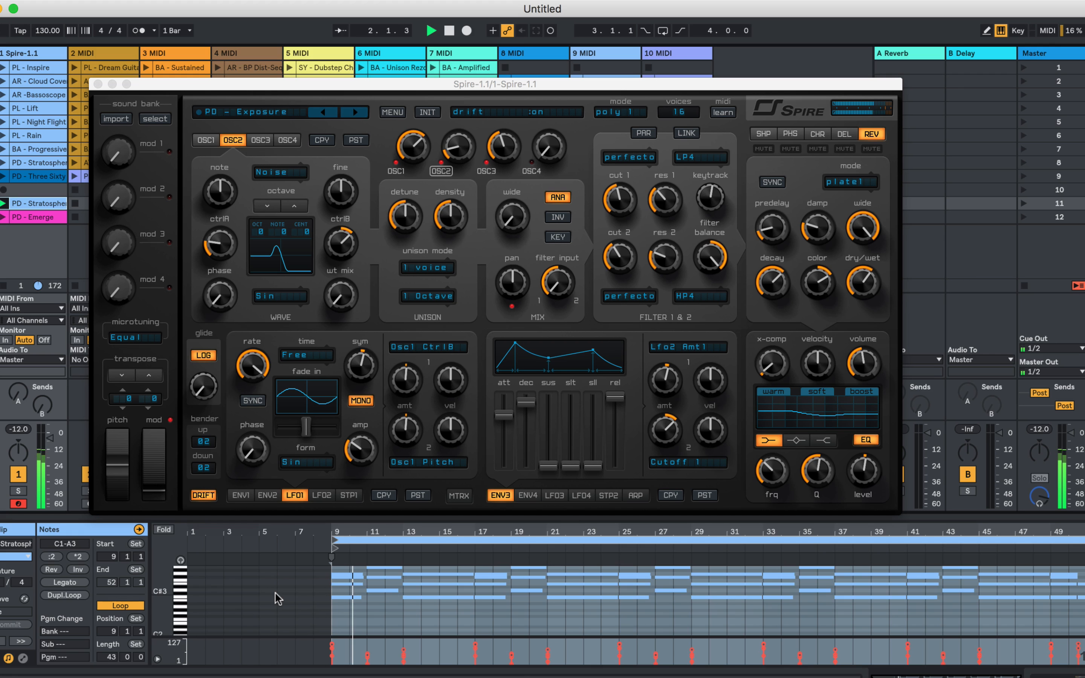
{"action": "left_click", "coordinate": [342, 616]}
{"action": "key", "text": "shift+Up"}
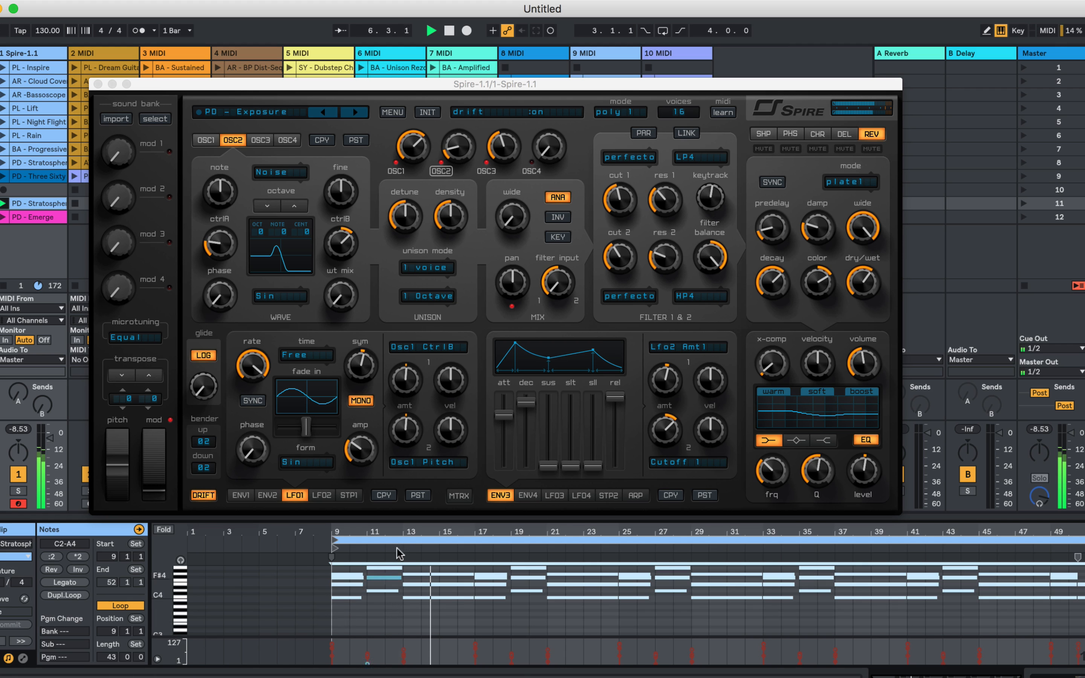
{"action": "left_click", "coordinate": [473, 294]}
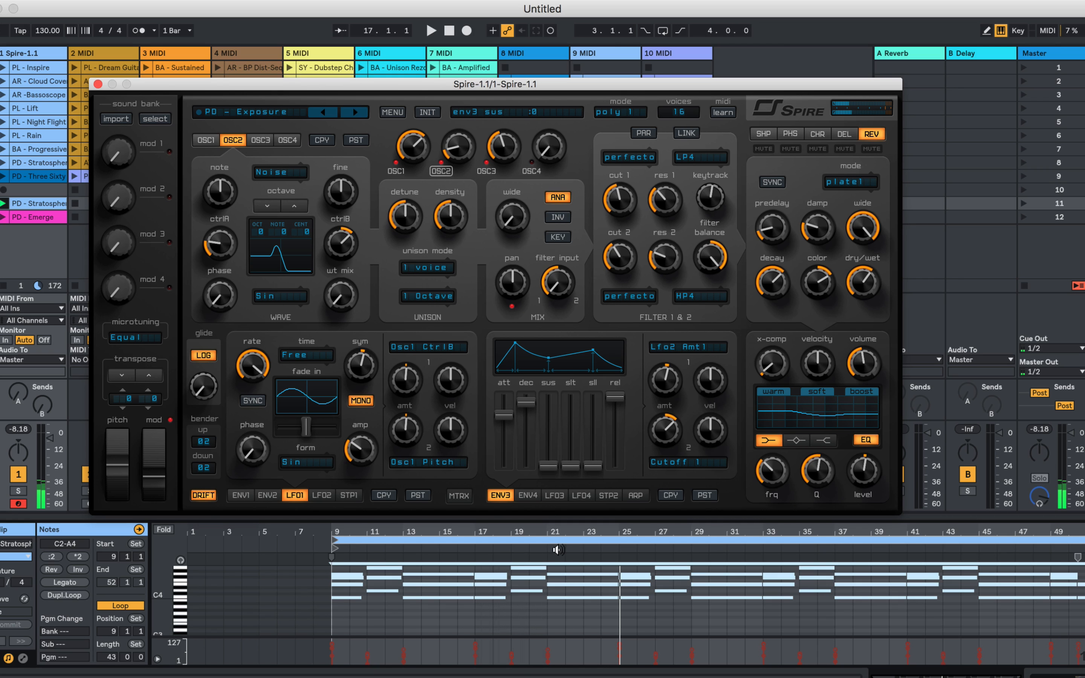
{"action": "left_click", "coordinate": [556, 574]}
{"action": "left_click", "coordinate": [559, 576]}
{"action": "left_click", "coordinate": [559, 583]}
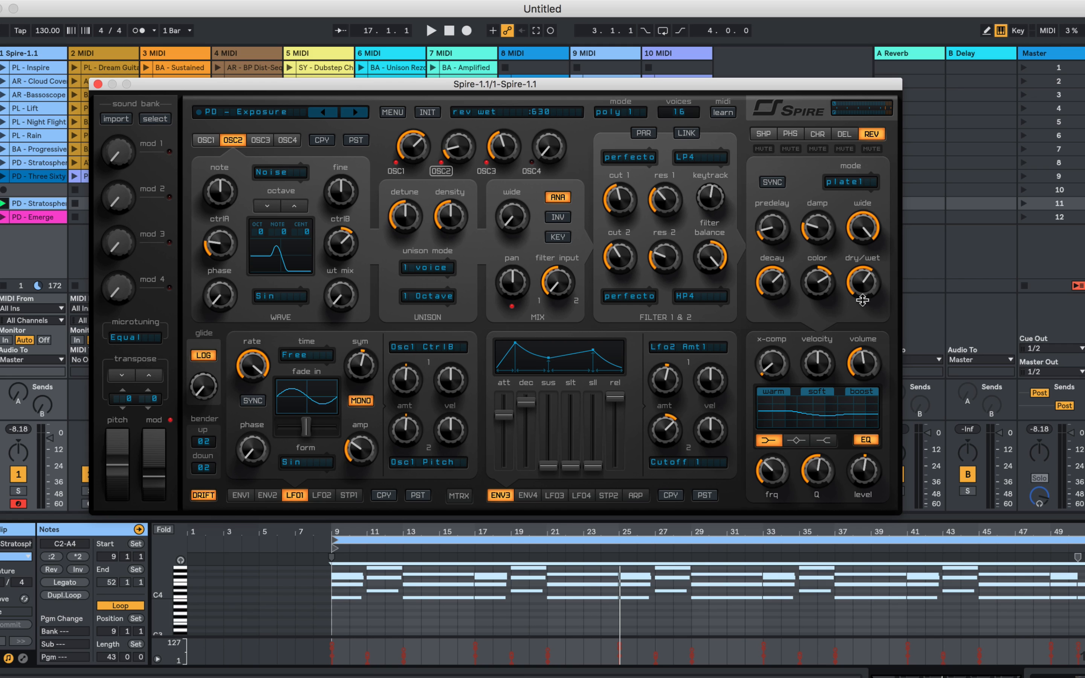
- Play the clip with the reverb muted, and unmute the reverb for comparison
{"action": "left_click", "coordinate": [871, 149]}
{"action": "key", "text": "space"}
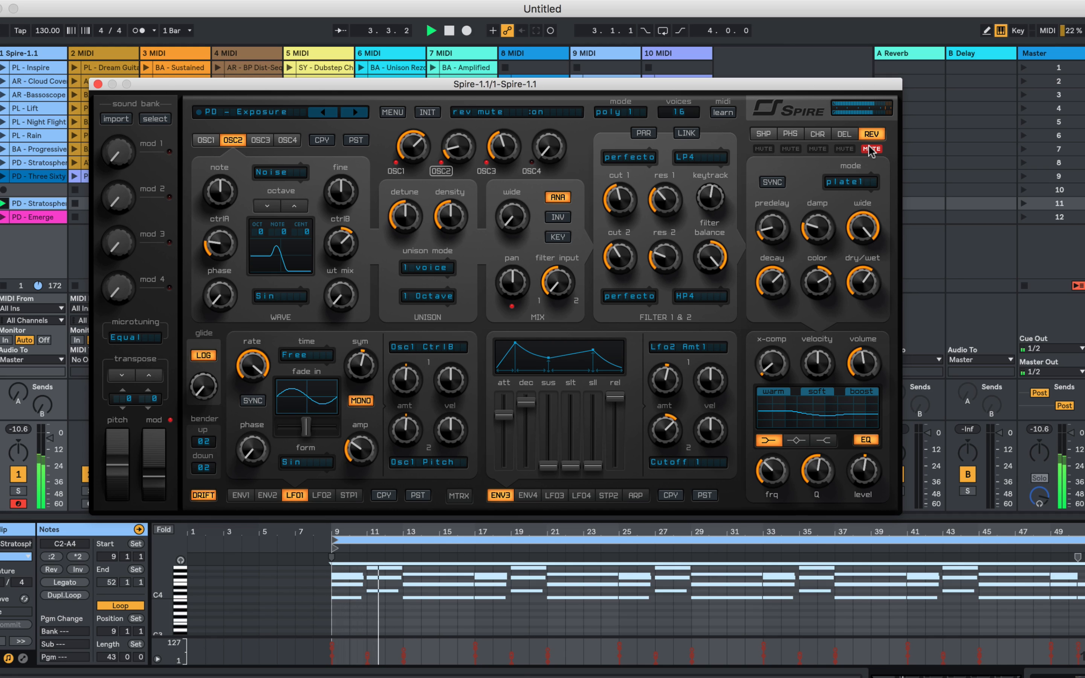
{"action": "left_click", "coordinate": [870, 150]}
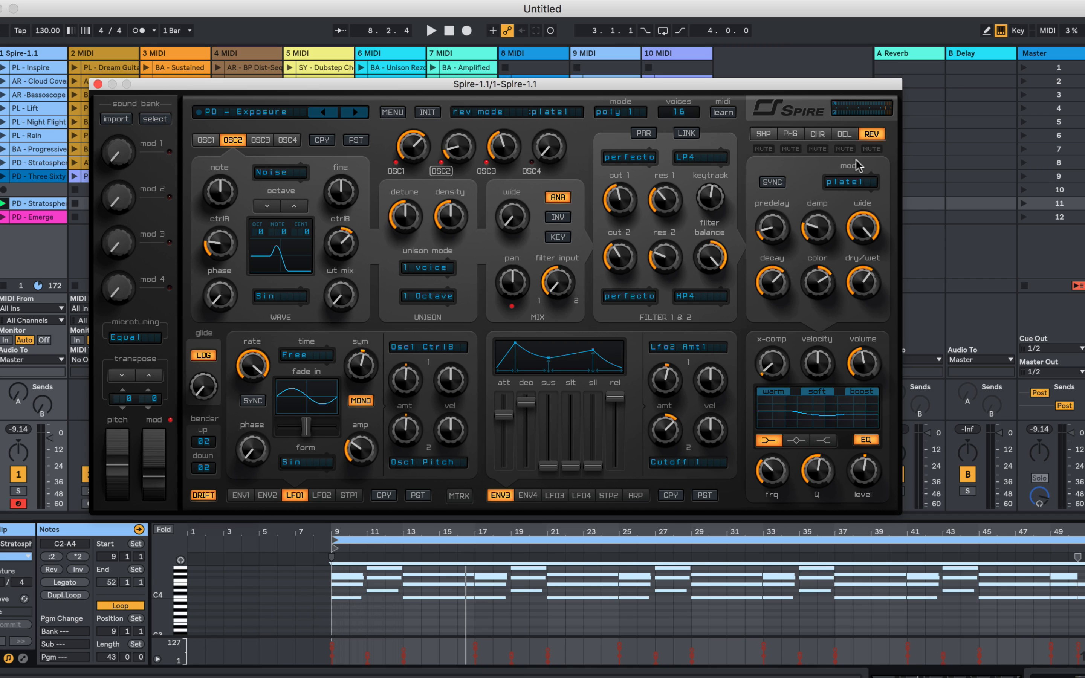
- Mute the synth's reverb and clear the note selection in the clip
{"action": "left_click", "coordinate": [872, 149]}
{"action": "left_click", "coordinate": [854, 436]}
{"action": "left_click", "coordinate": [854, 436]}
{"action": "mouse_move", "coordinate": [778, 459]}
{"action": "left_click", "coordinate": [343, 621]}
{"action": "key", "text": "s"}
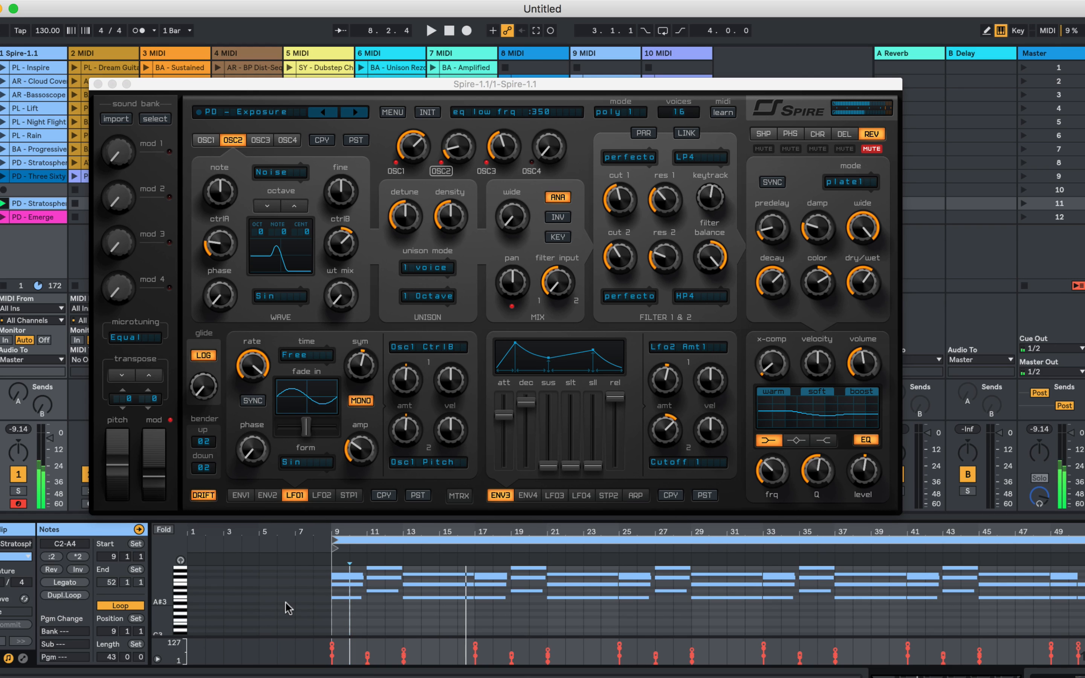
- Mute the chorus and phaser effects one after the other during playback, and display the shaper settings
{"action": "mouse_move", "coordinate": [775, 365]}
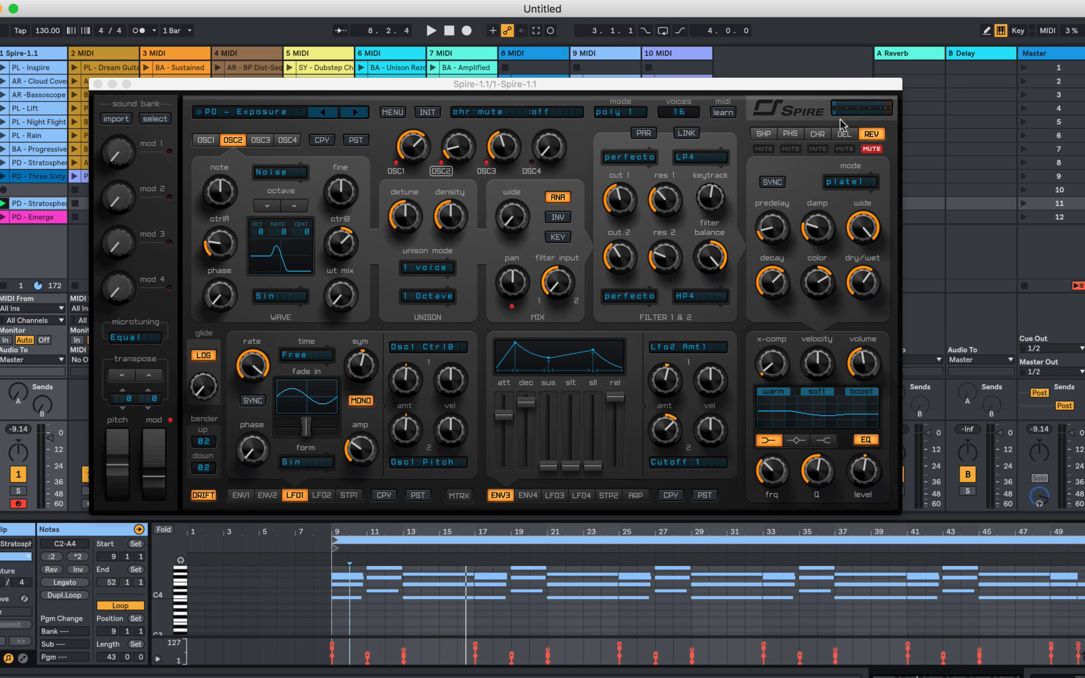
{"action": "left_click", "coordinate": [842, 135]}
{"action": "left_click", "coordinate": [817, 135]}
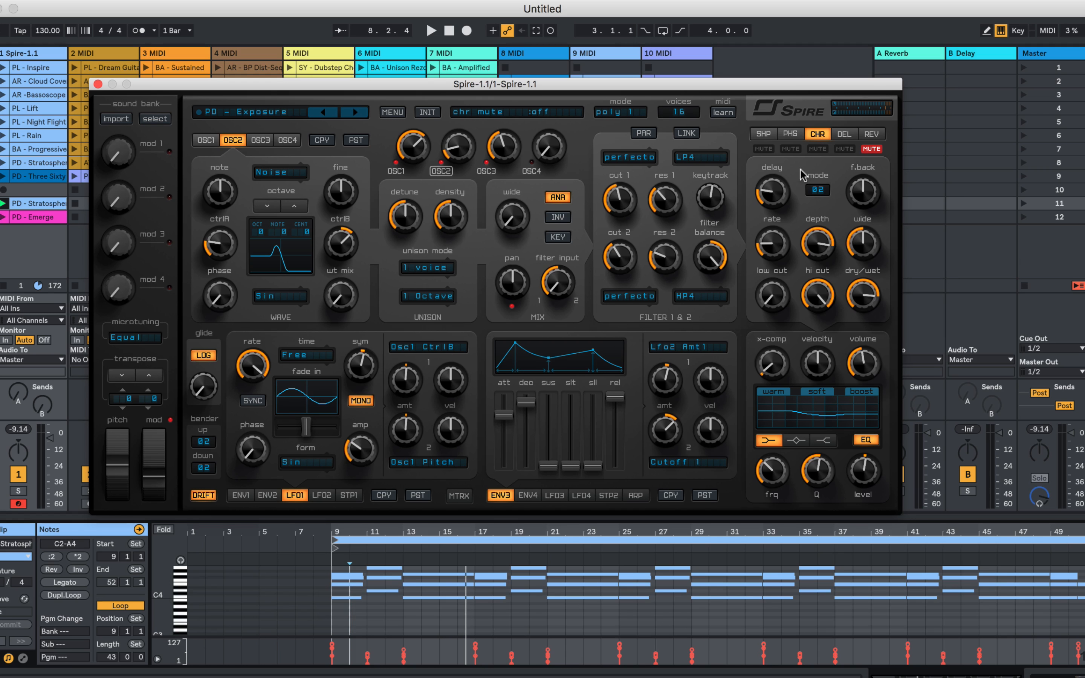
{"action": "key", "text": "space"}
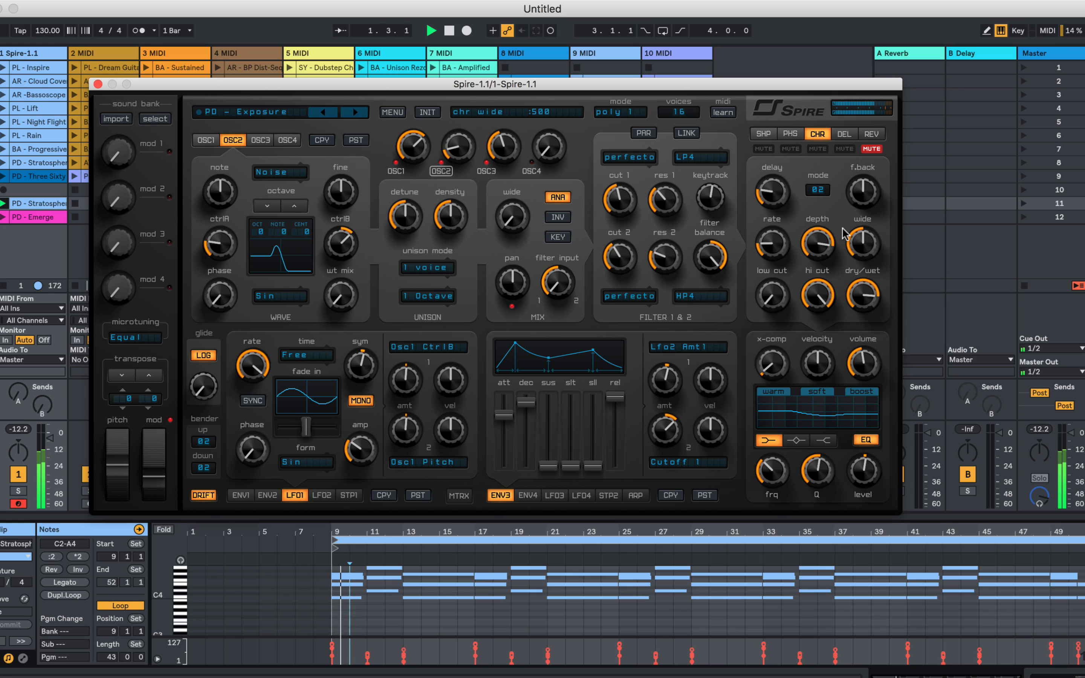
{"action": "left_click", "coordinate": [816, 149]}
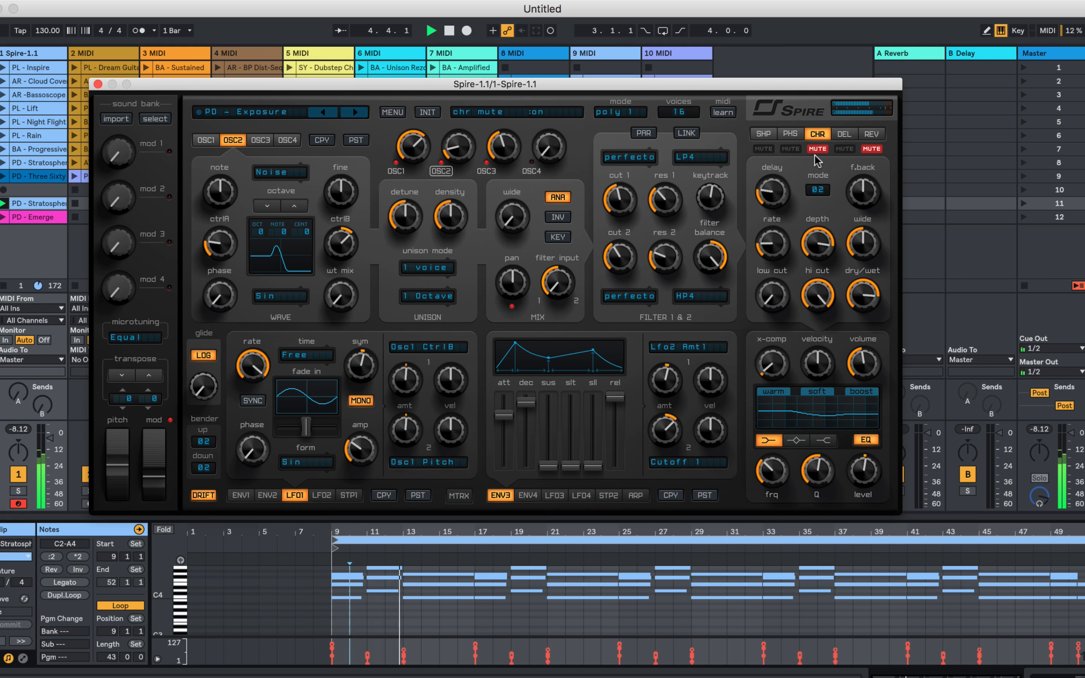
{"action": "left_click", "coordinate": [790, 134]}
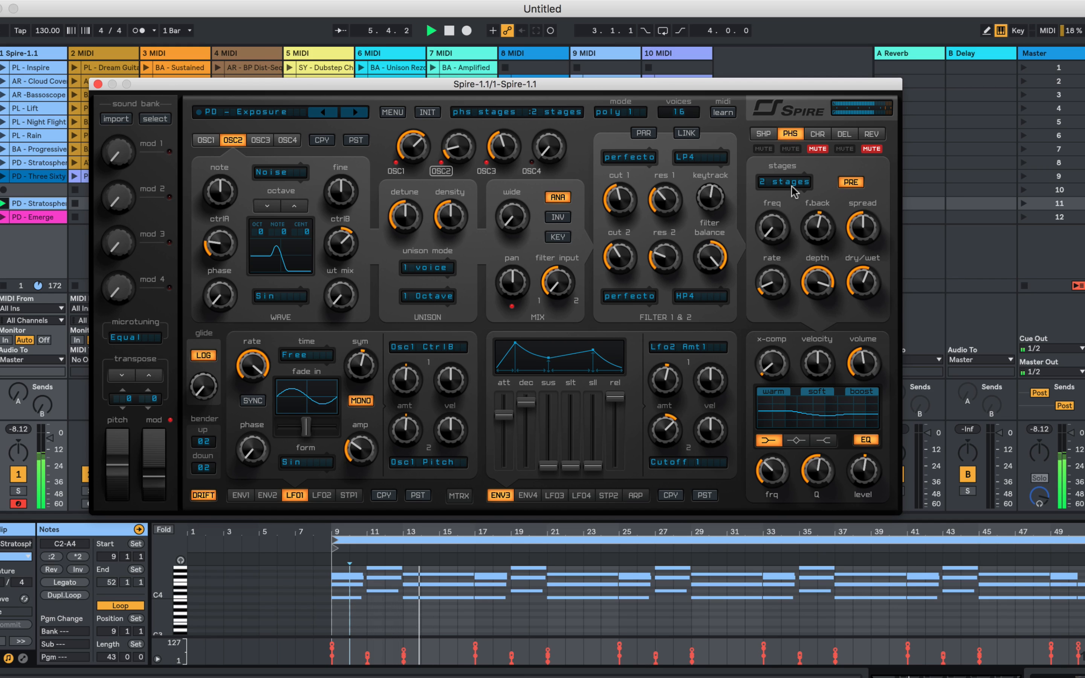
{"action": "left_click", "coordinate": [790, 148]}
{"action": "left_click", "coordinate": [762, 134]}
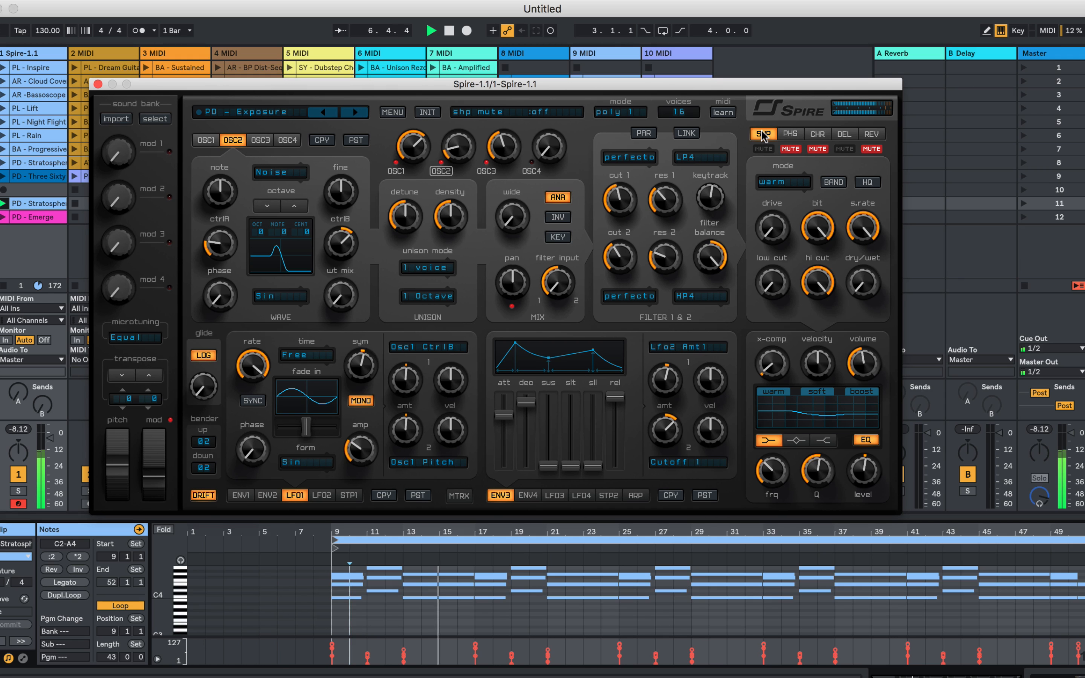
- Unmute the chorus, reduce its delay to 91, and lower its dry/wet mix while auditioning the clip
{"action": "left_click", "coordinate": [817, 134]}
{"action": "left_click", "coordinate": [818, 148]}
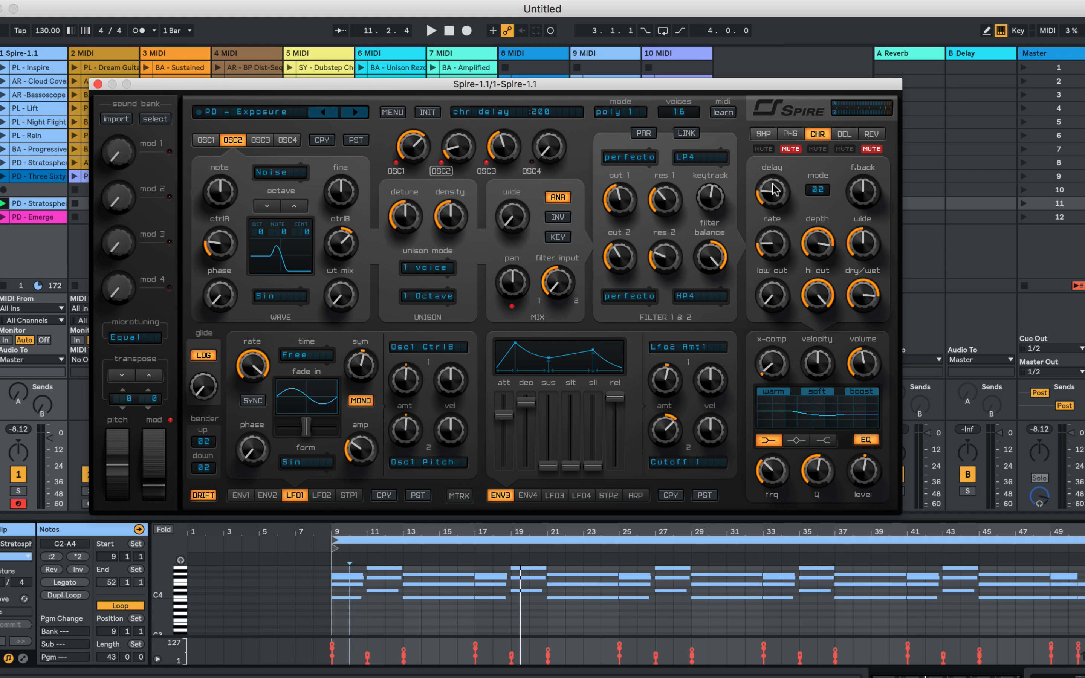
{"action": "left_click_drag", "start_coordinate": [773, 188], "coordinate": [777, 203]}
{"action": "key", "text": "space"}
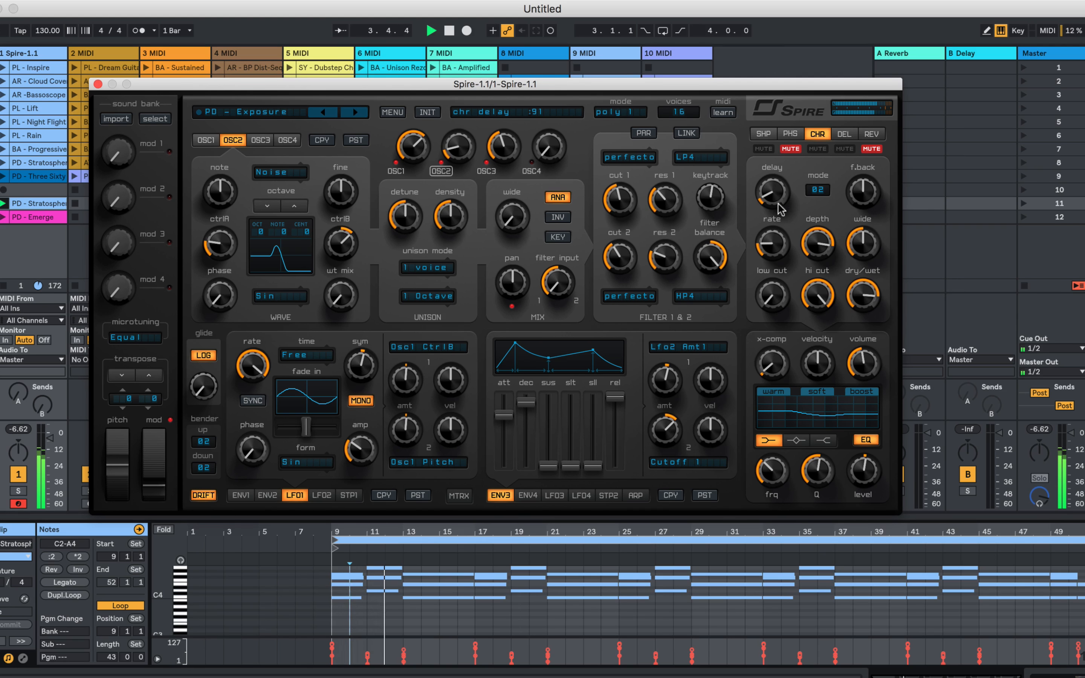
{"action": "left_click_drag", "start_coordinate": [859, 289], "coordinate": [860, 329]}
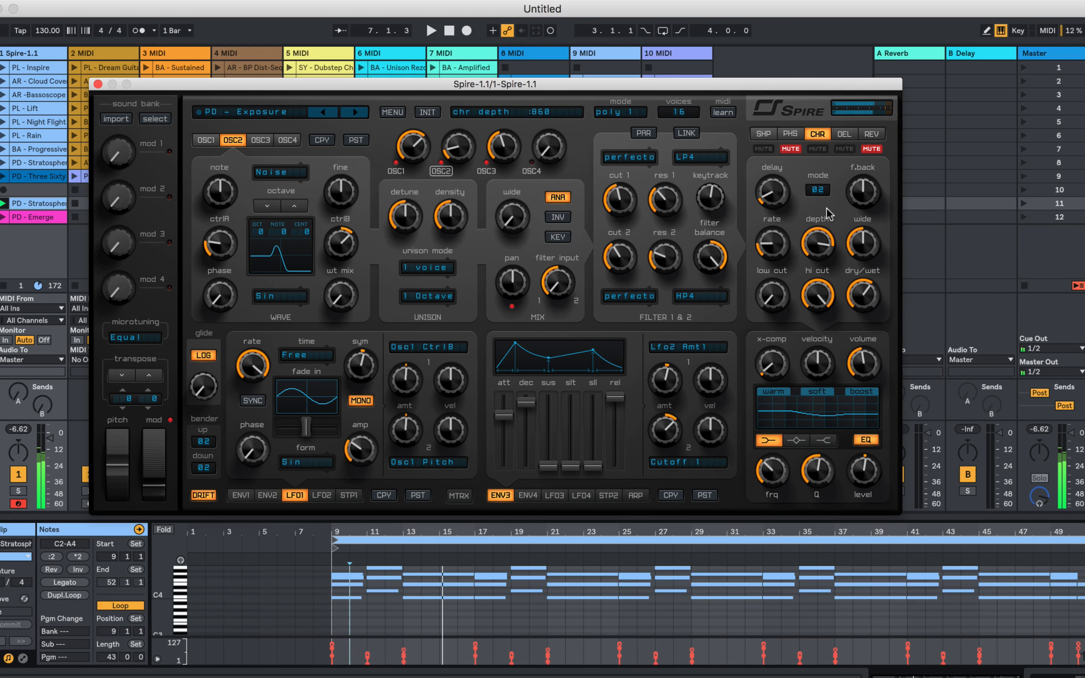
{"action": "key", "text": "space"}
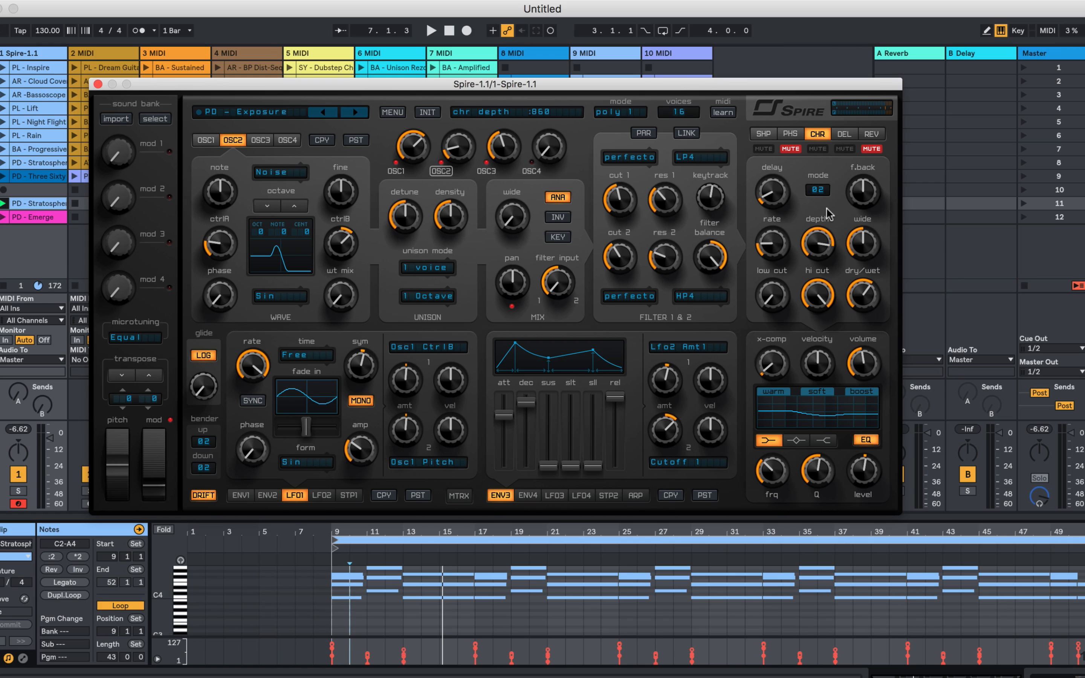
- Shift the Spire window aside, mute the chorus, and restart playback
{"action": "left_click_drag", "start_coordinate": [627, 90], "coordinate": [691, 87]}
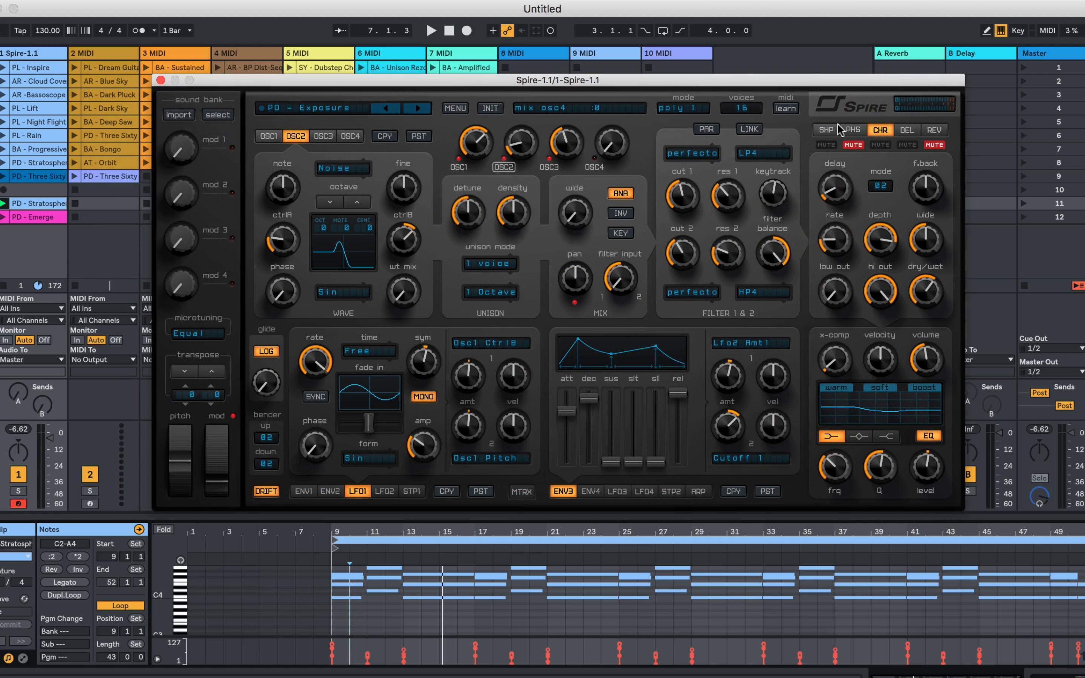
{"action": "left_click", "coordinate": [880, 144]}
{"action": "key", "text": "space"}
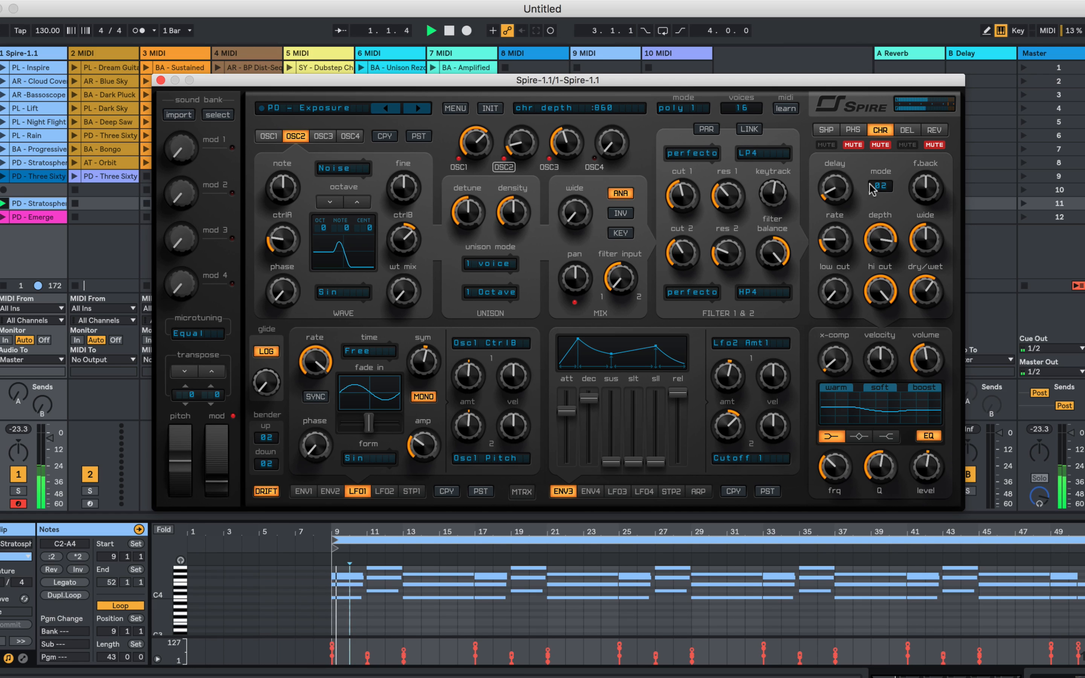
- Set both filter 2 and filter 1 to off to hear the unfiltered sound
{"action": "left_click", "coordinate": [695, 296]}
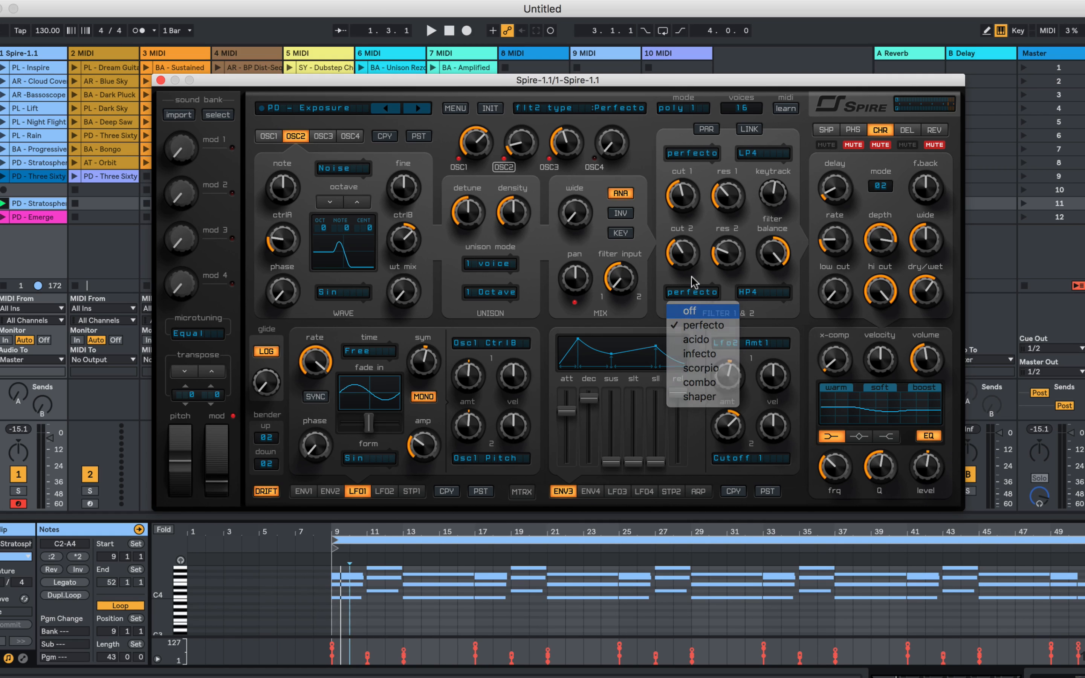
{"action": "left_click", "coordinate": [690, 308]}
{"action": "left_click", "coordinate": [682, 152]}
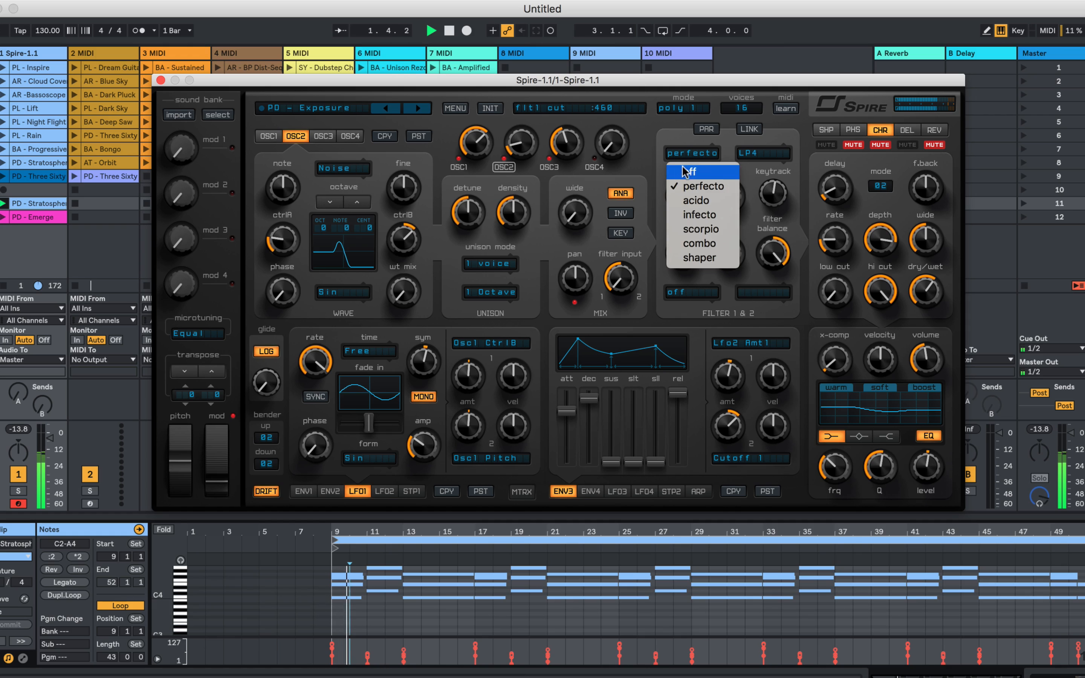
{"action": "left_click", "coordinate": [682, 167]}
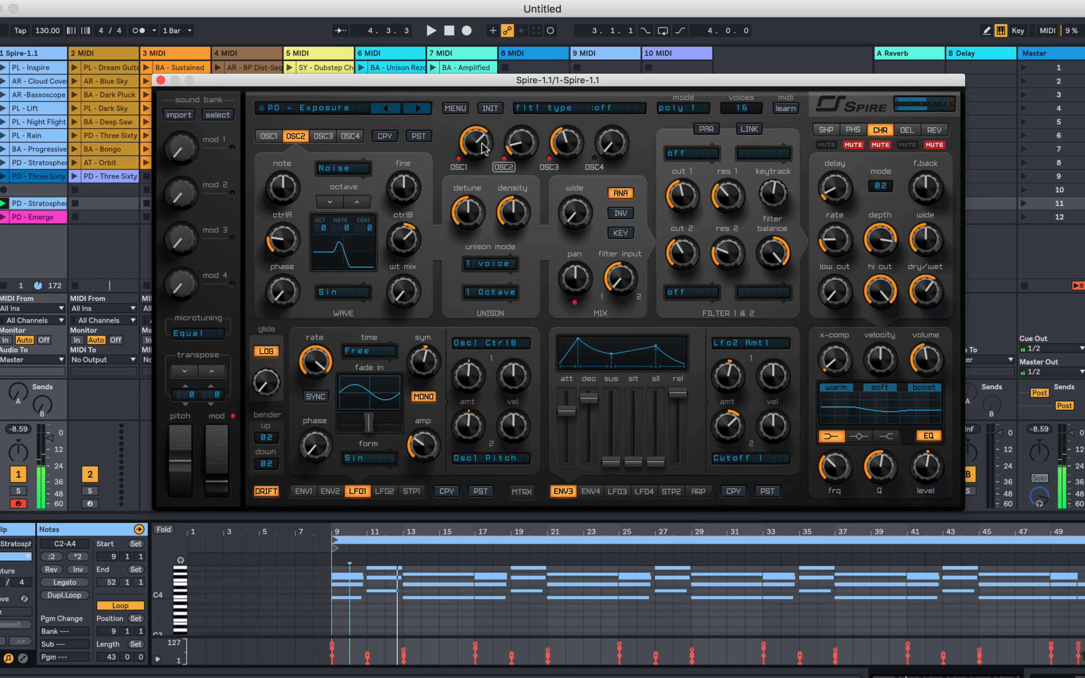
- Examine the settings of oscillators 1, 2 and 3
{"action": "left_click", "coordinate": [327, 139]}
{"action": "left_click", "coordinate": [262, 142]}
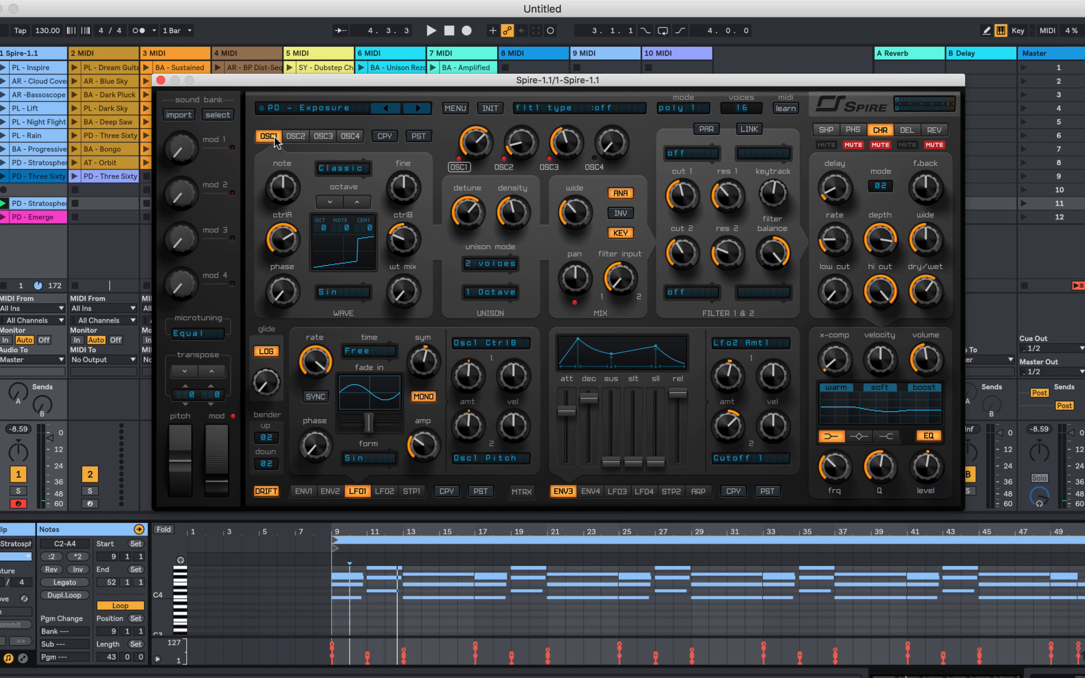
{"action": "left_click", "coordinate": [293, 139]}
{"action": "left_click", "coordinate": [316, 139]}
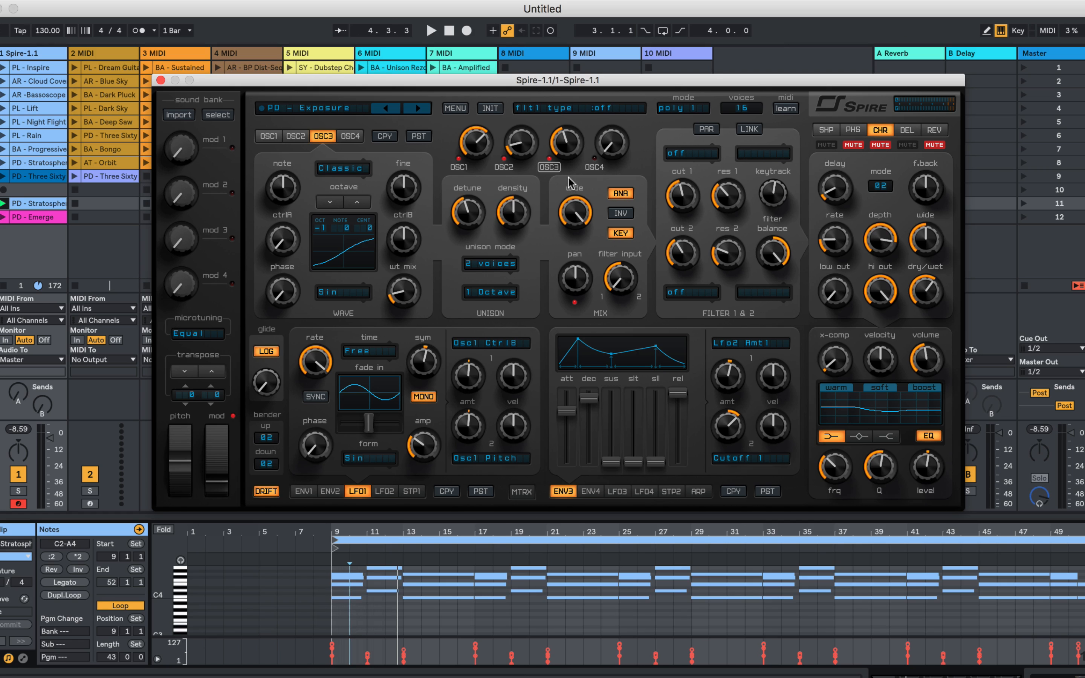
- Set filter 2 to perfecto, check envelopes 4 and 3, and audition the clip
{"action": "left_click", "coordinate": [683, 292]}
{"action": "left_click", "coordinate": [681, 325]}
{"action": "left_click", "coordinate": [590, 492]}
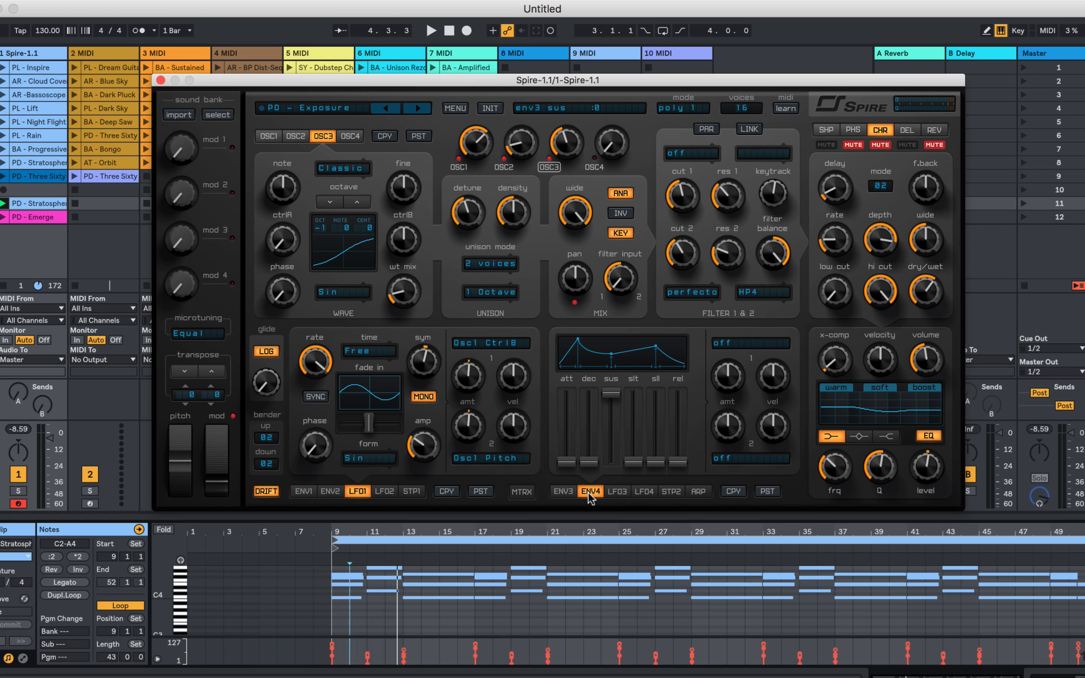
{"action": "left_click", "coordinate": [573, 493]}
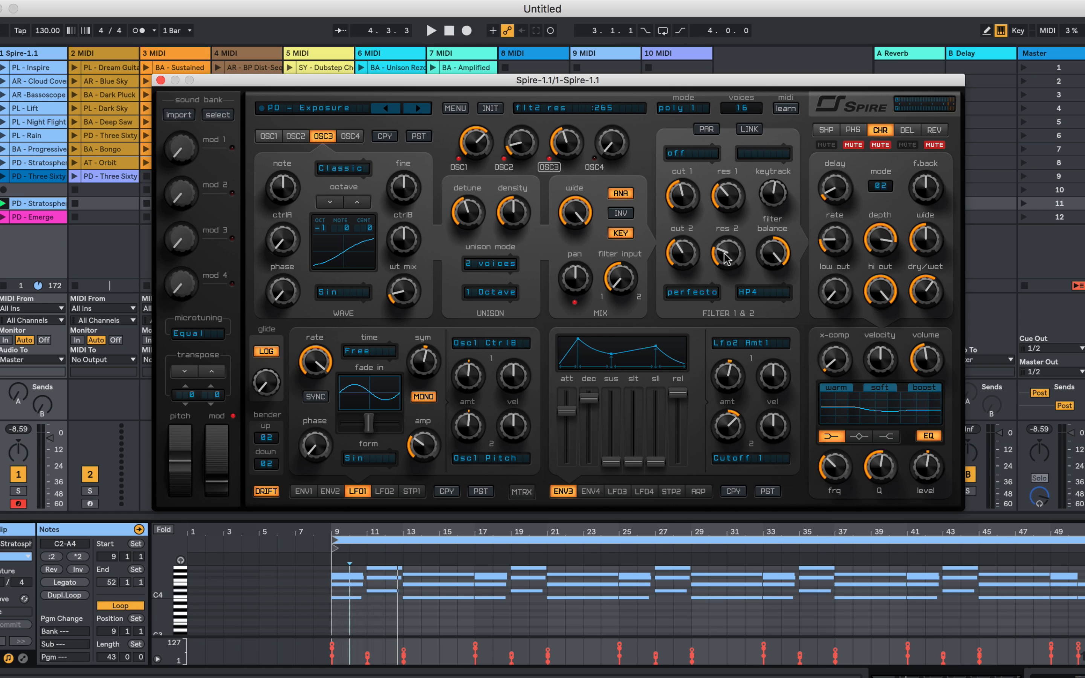
{"action": "key", "text": "space"}
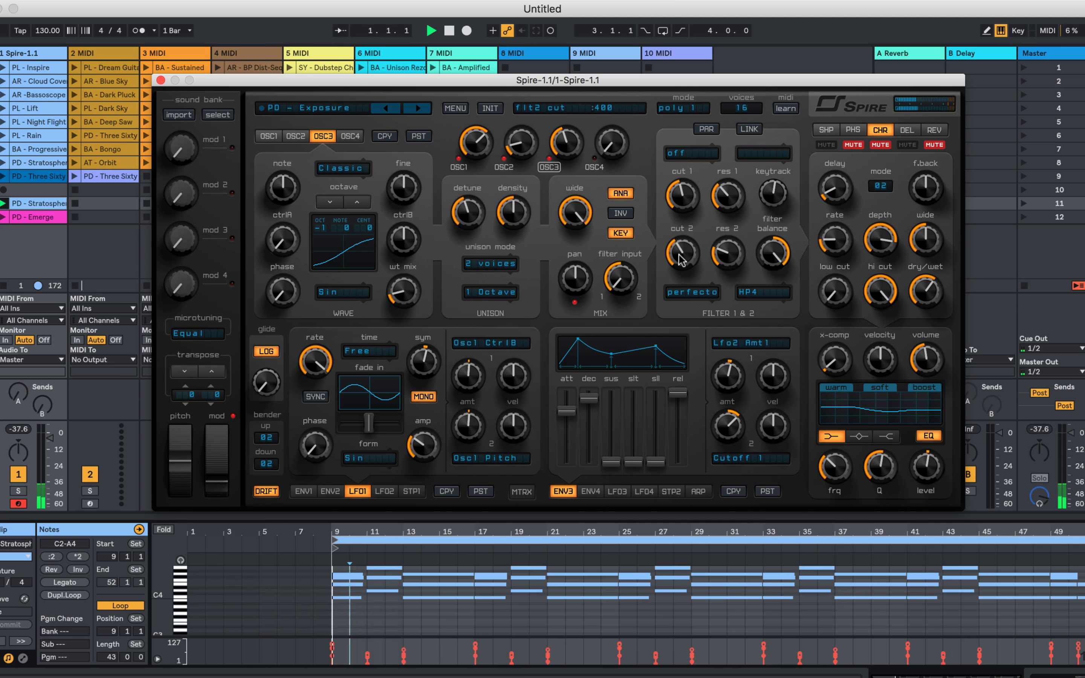
- Compare the sound with filter 2 set to off, and set the filter back to perfecto
{"action": "left_click", "coordinate": [679, 291]}
{"action": "left_click", "coordinate": [679, 311]}
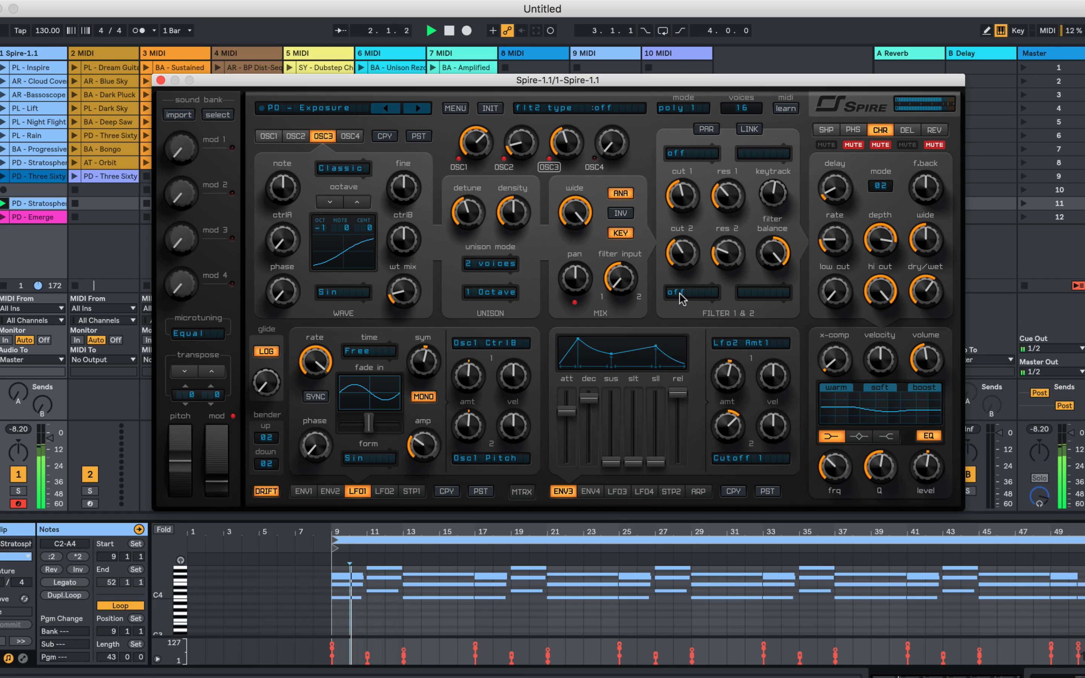
{"action": "left_click", "coordinate": [680, 292]}
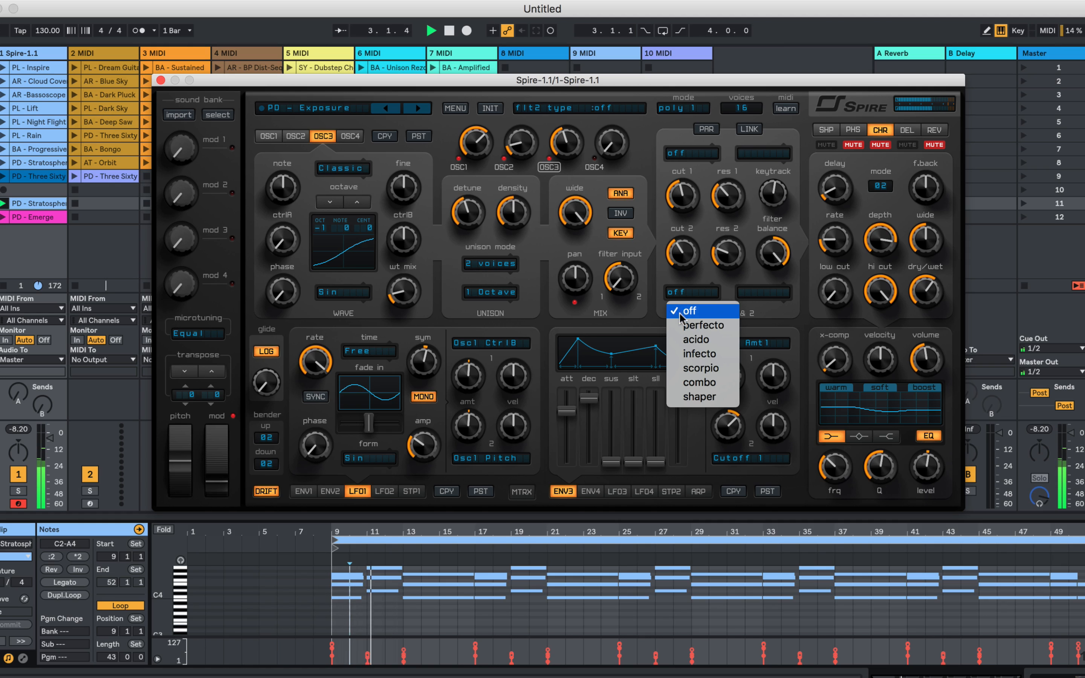
{"action": "left_click", "coordinate": [683, 324]}
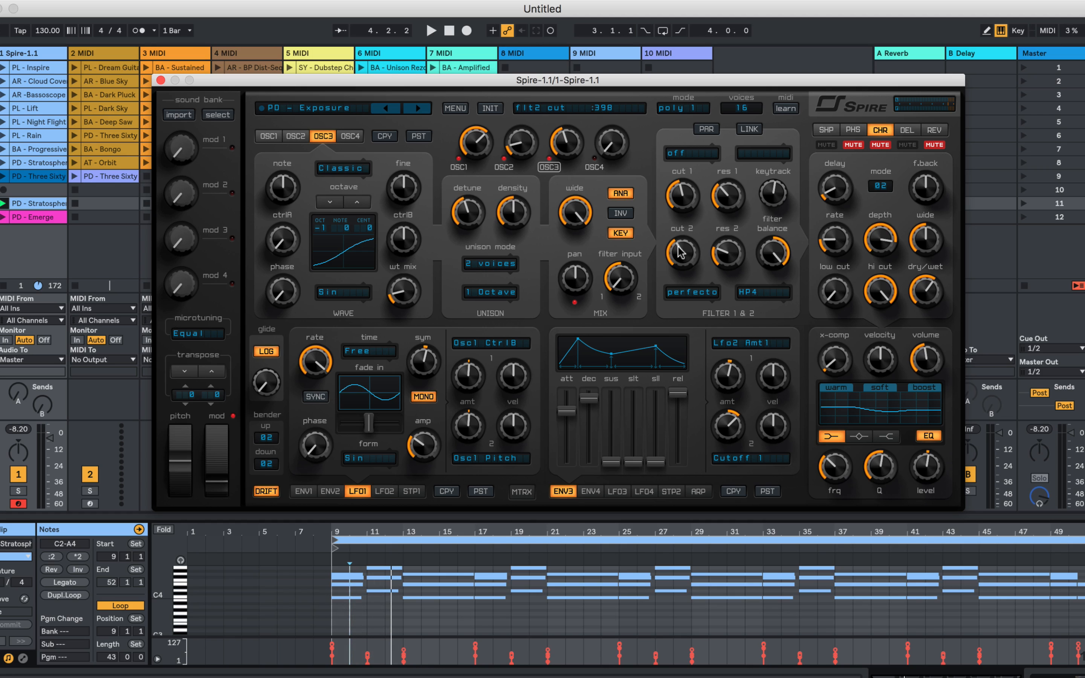
- Audition the clip while fine-tuning filter 2's cutoff to about 405
{"action": "key", "text": "space"}
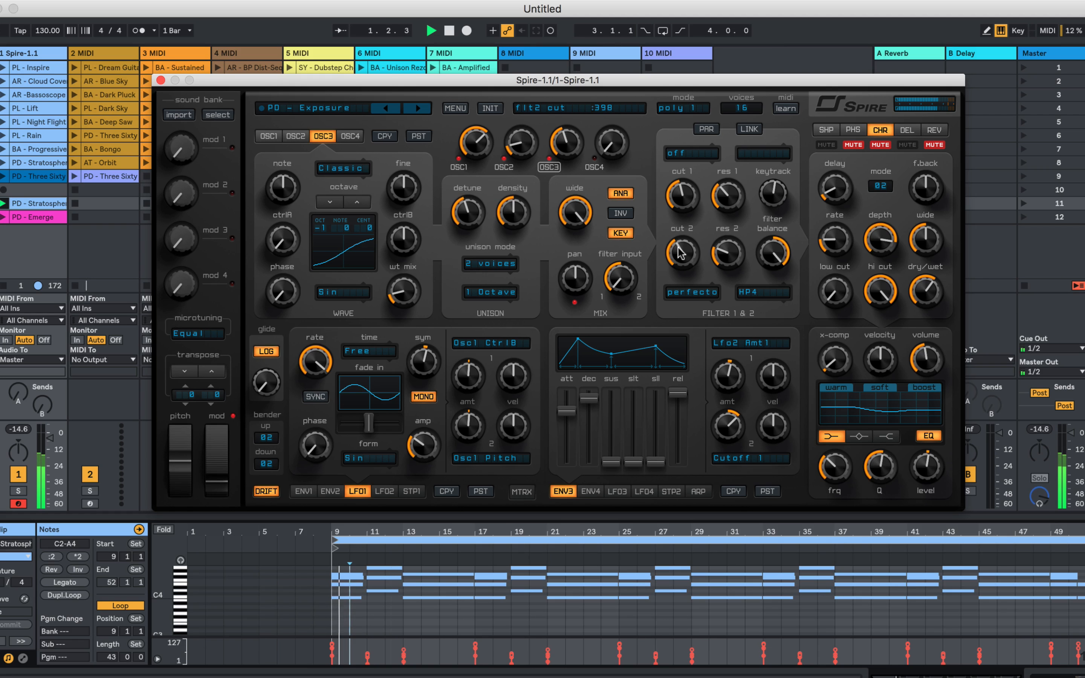
{"action": "left_click_drag", "start_coordinate": [680, 253], "coordinate": [679, 258]}
{"action": "key", "text": "space"}
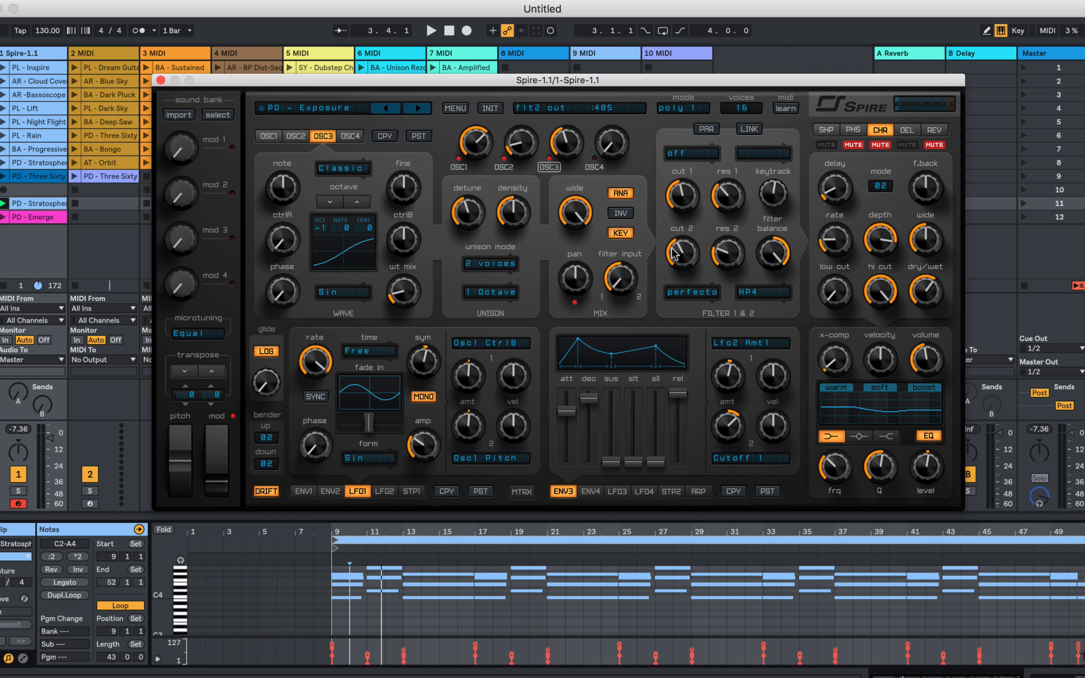
- Set filter 1 to perfecto and audition the clip
{"action": "left_click", "coordinate": [679, 155]}
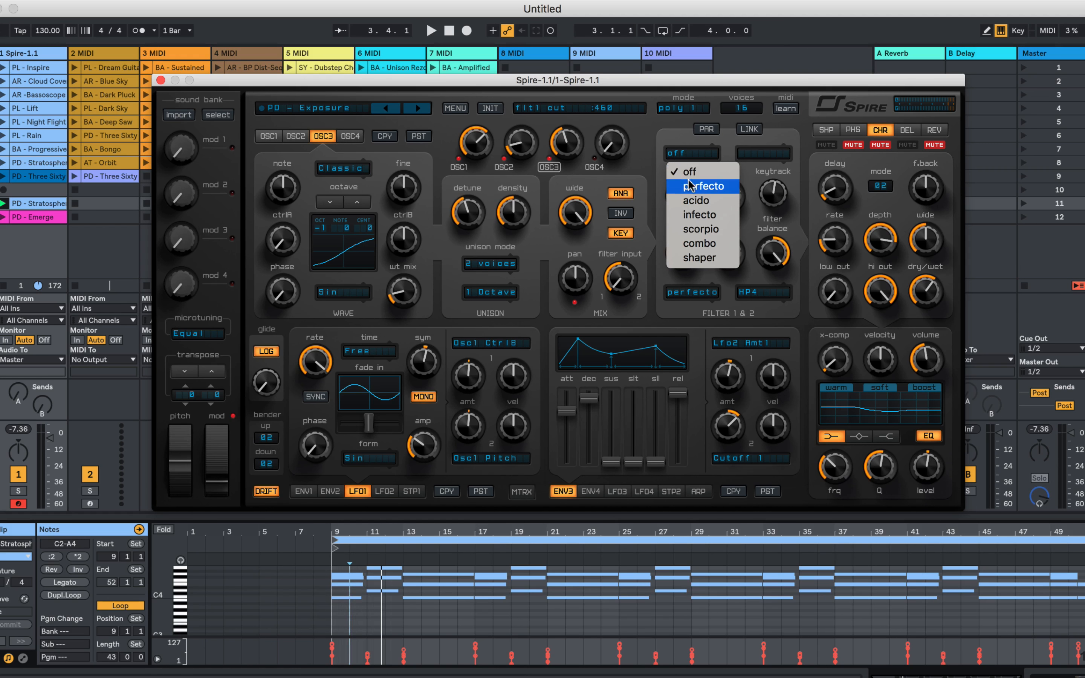
{"action": "left_click", "coordinate": [700, 182]}
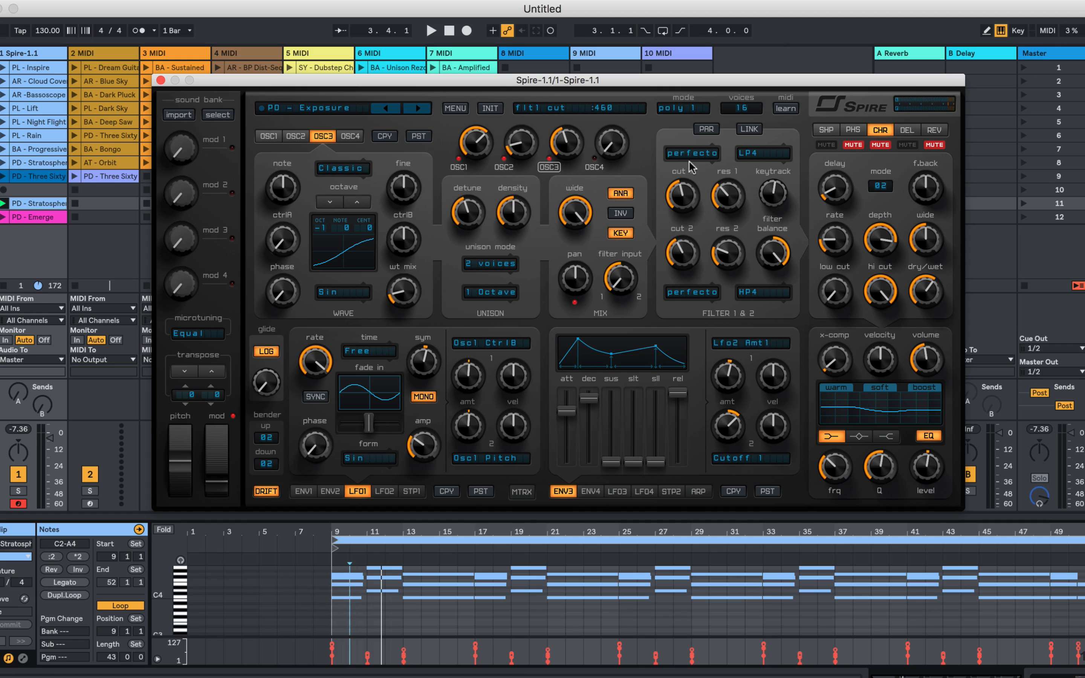
{"action": "key", "text": "space"}
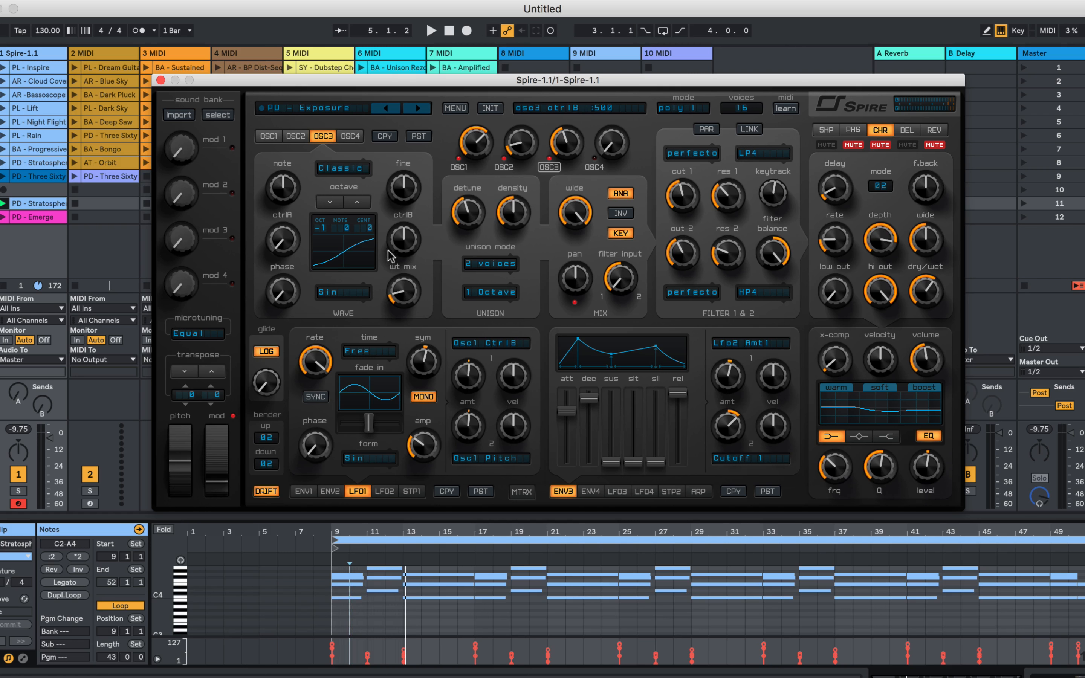
- Mute oscillators 1 and 2, and raise oscillator 3's wt mix while auditioning the clip
{"action": "left_click", "coordinate": [504, 167]}
{"action": "key", "text": "space"}
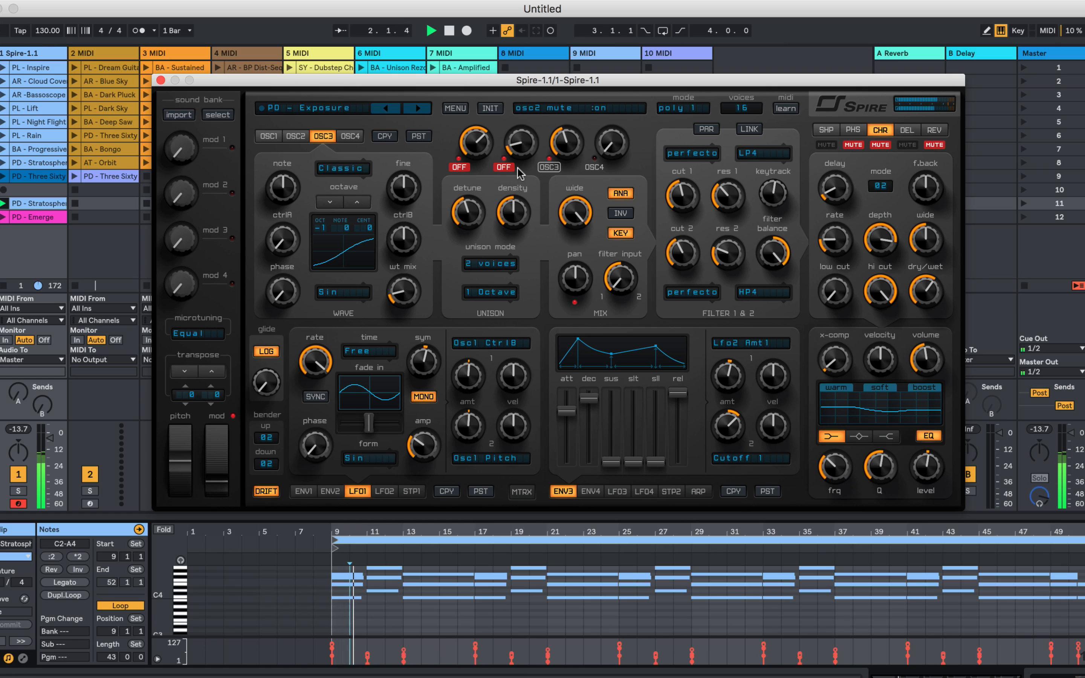
{"action": "left_click_drag", "start_coordinate": [281, 245], "coordinate": [302, 249]}
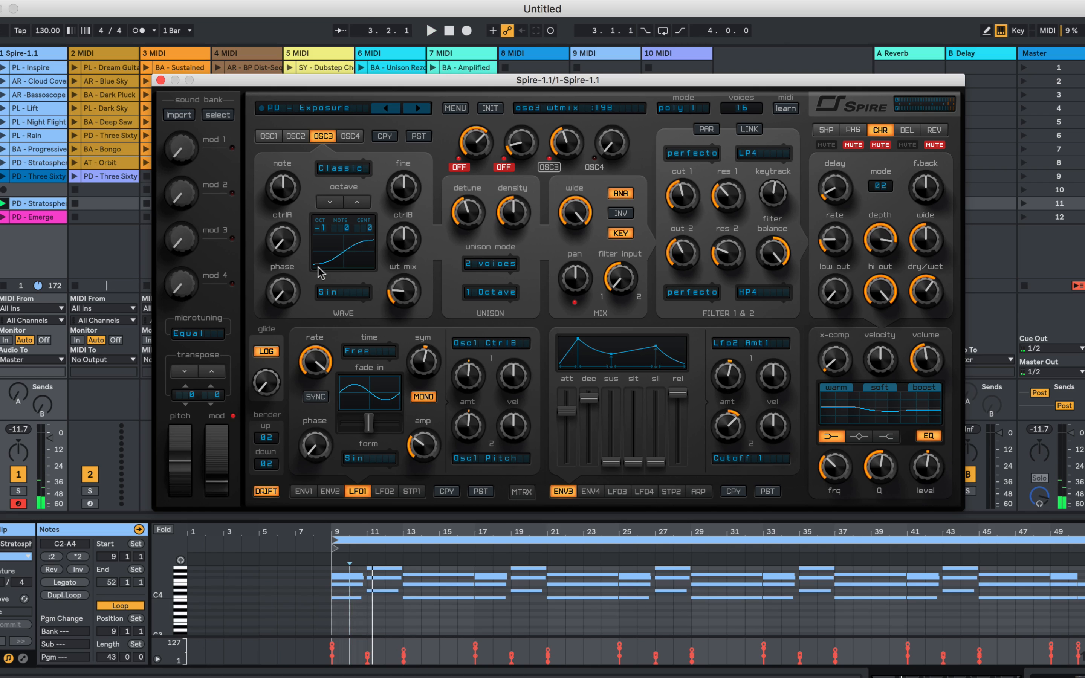
{"action": "mouse_move", "coordinate": [397, 292]}
{"action": "left_mouse_down"}
{"action": "mouse_move", "coordinate": [434, 181]}
{"action": "mouse_move", "coordinate": [415, 303]}
{"action": "left_mouse_up"}
- Replay the clip while trying oscillator 3's ctrlA at maximum and varying LFO 1's rate, and return ctrlA to minimum
{"action": "key", "text": "space"}
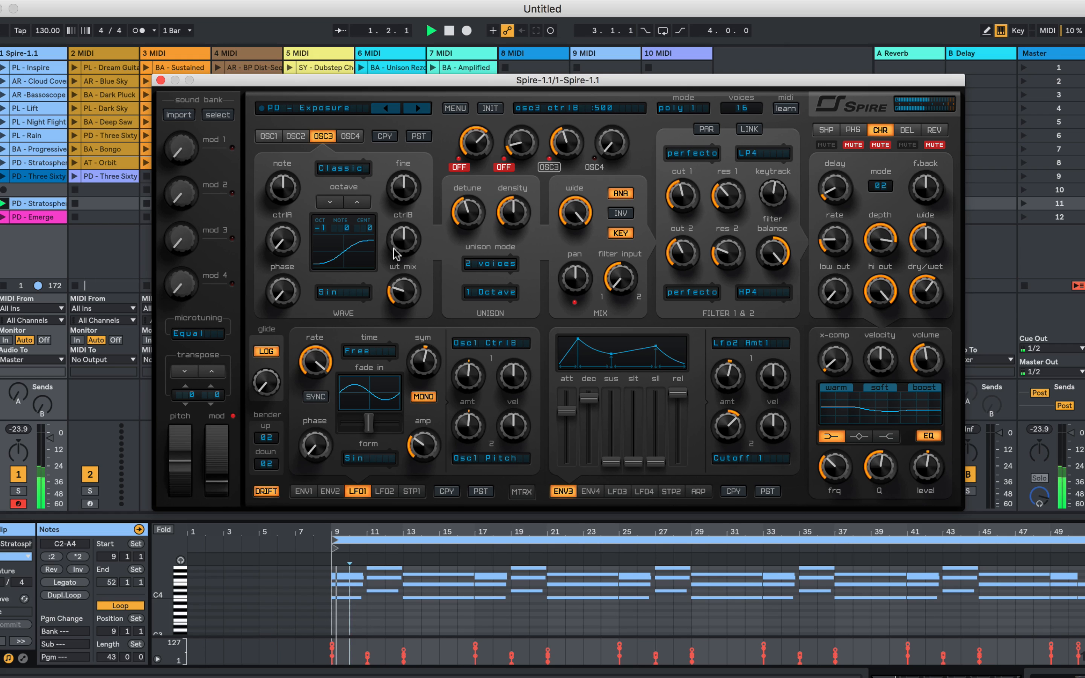
{"action": "left_click_drag", "start_coordinate": [283, 240], "coordinate": [326, 114]}
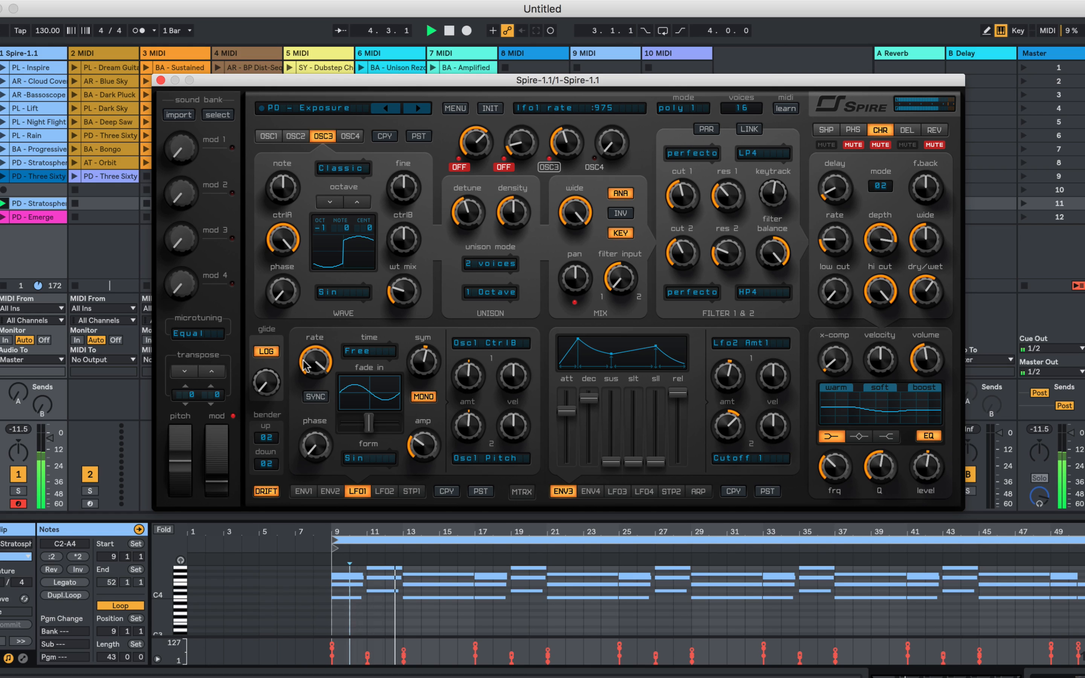
{"action": "left_click_drag", "start_coordinate": [304, 359], "coordinate": [323, 317]}
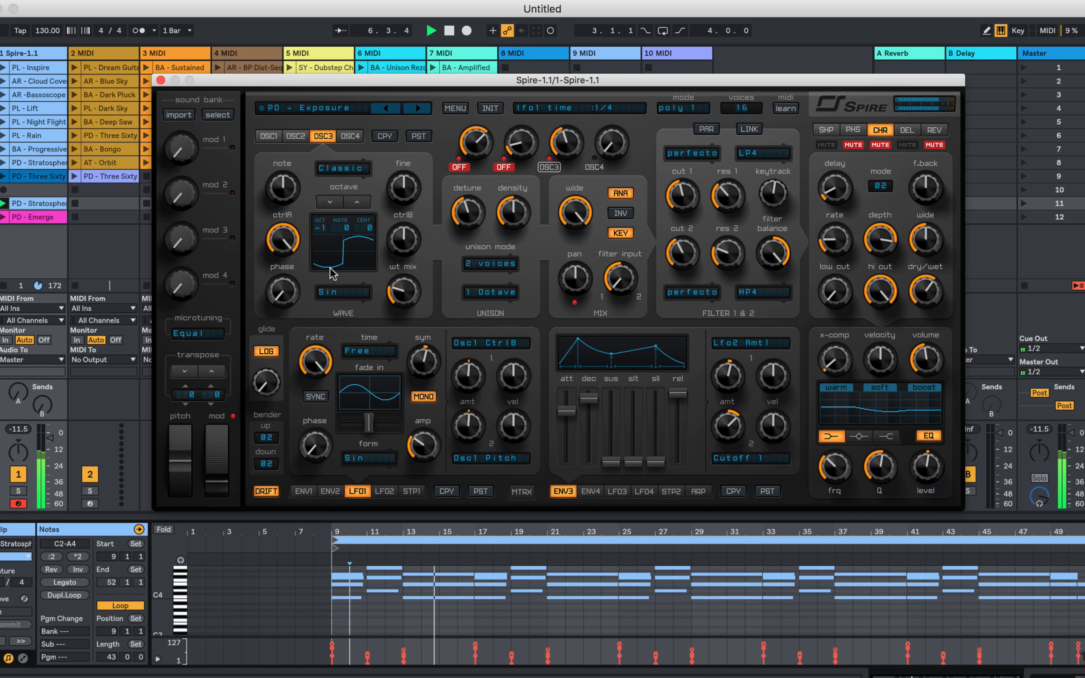
{"action": "left_click_drag", "start_coordinate": [283, 238], "coordinate": [289, 420]}
- Examine the modulation routings of LFO 1, LFO 2 and LFO 4, and the assignments in the modulation matrix
{"action": "left_click", "coordinate": [466, 413]}
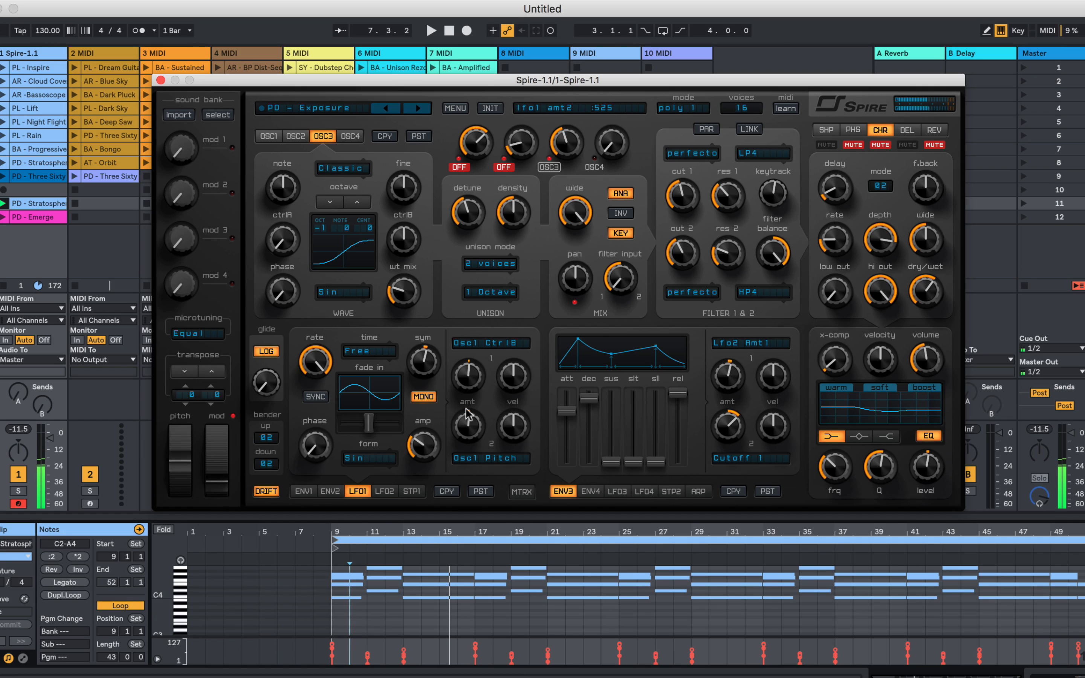
{"action": "left_click", "coordinate": [377, 494]}
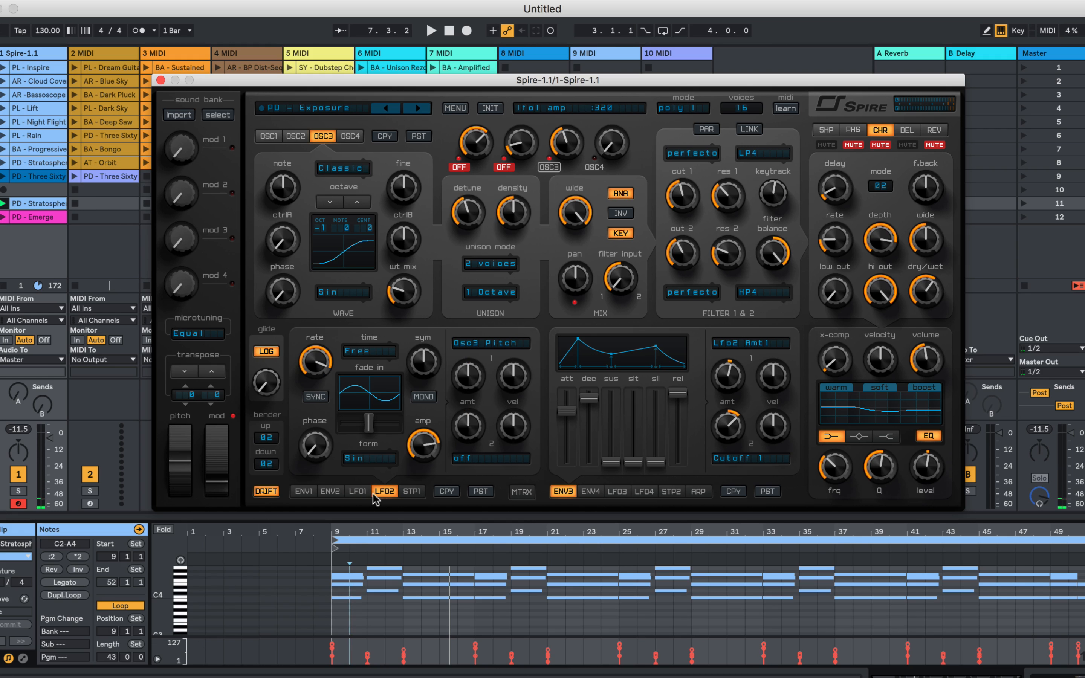
{"action": "left_click", "coordinate": [360, 492]}
{"action": "left_click", "coordinate": [642, 494]}
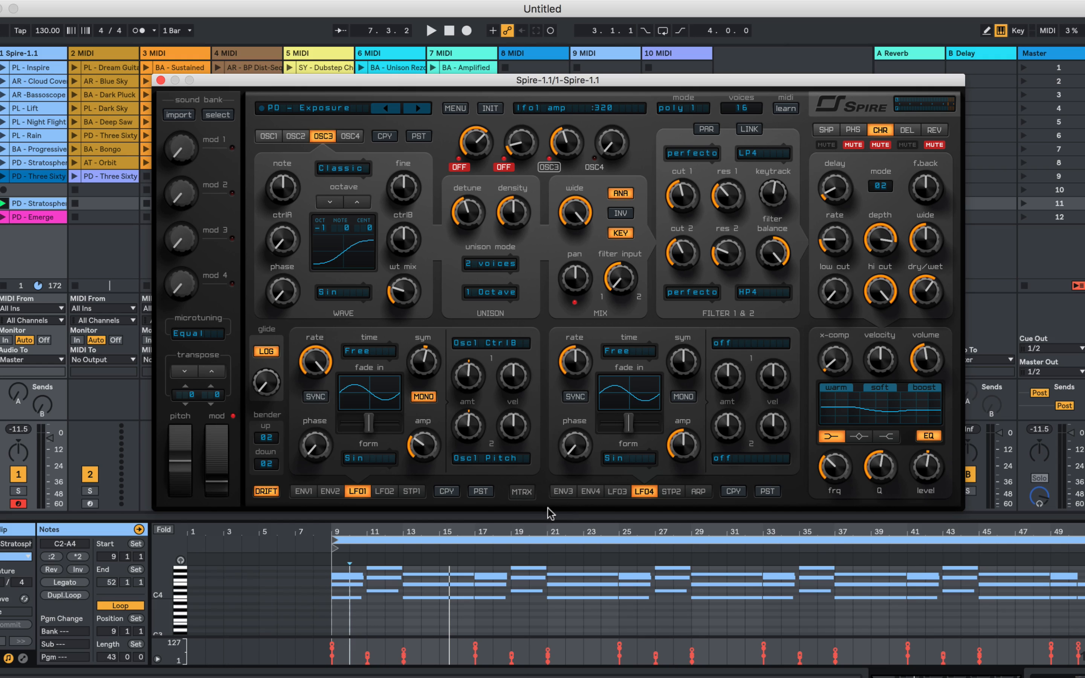
{"action": "left_click", "coordinate": [521, 493]}
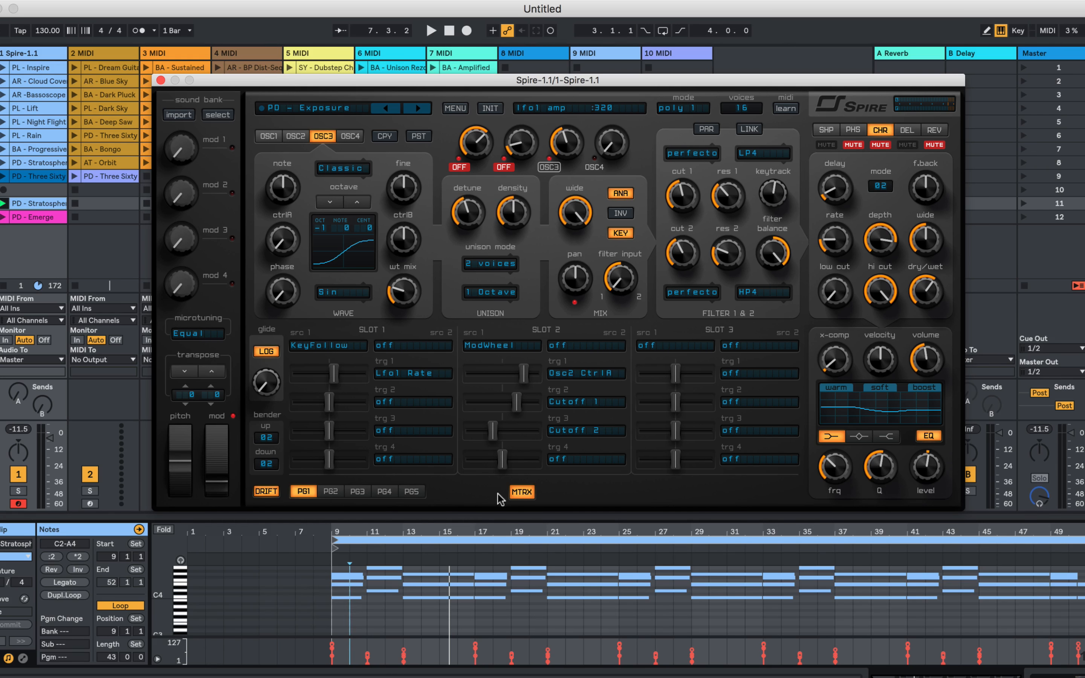
{"action": "left_click", "coordinate": [519, 492]}
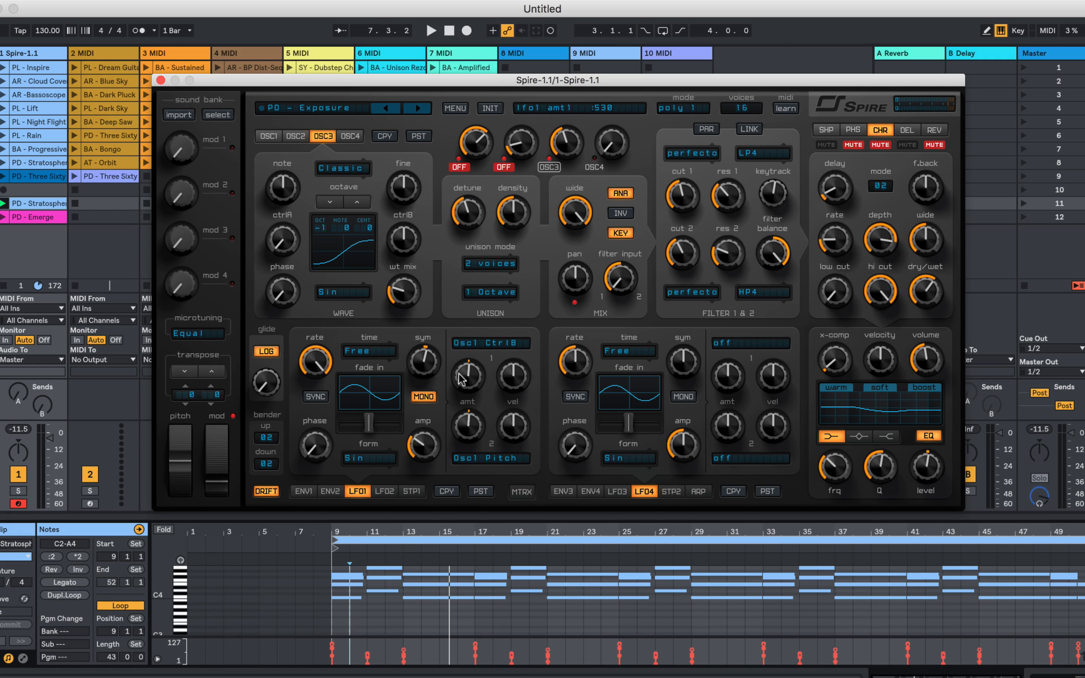
- While auditioning, set LFO 1's Osc1 Pitch amount to 529, and LFO 2's Osc3 Pitch amount to 530 with a slightly adjusted rate
{"action": "mouse_move", "coordinate": [459, 419]}
{"action": "left_mouse_down"}
{"action": "mouse_move", "coordinate": [459, 368]}
{"action": "mouse_move", "coordinate": [460, 409]}
{"action": "left_mouse_up"}
{"action": "key", "text": "space"}
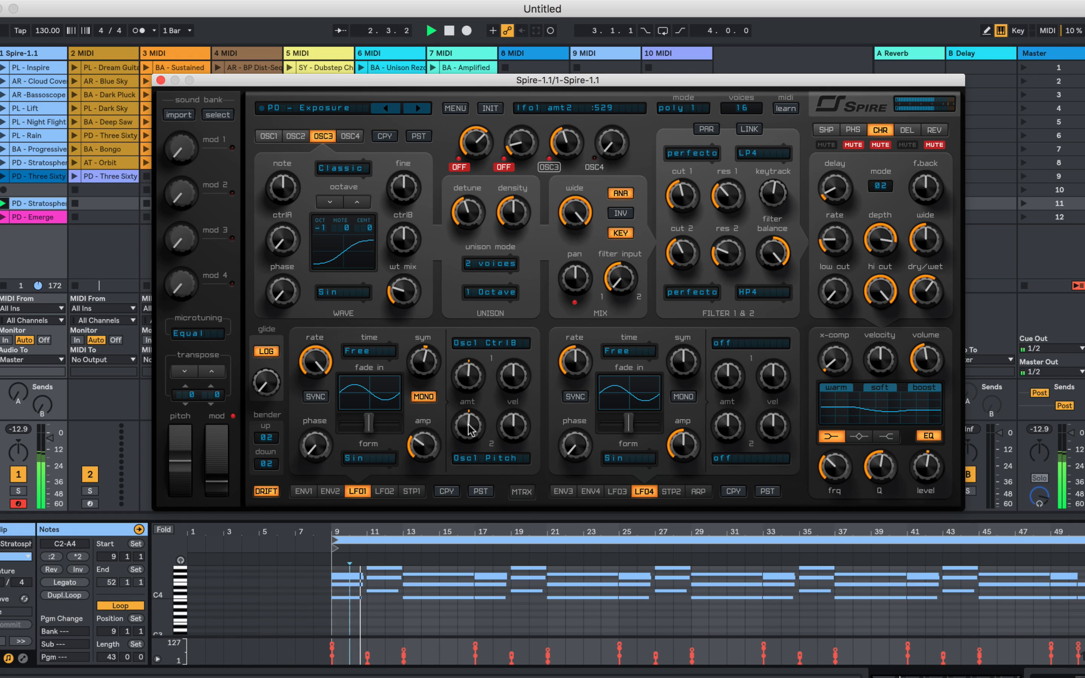
{"action": "left_click", "coordinate": [383, 492]}
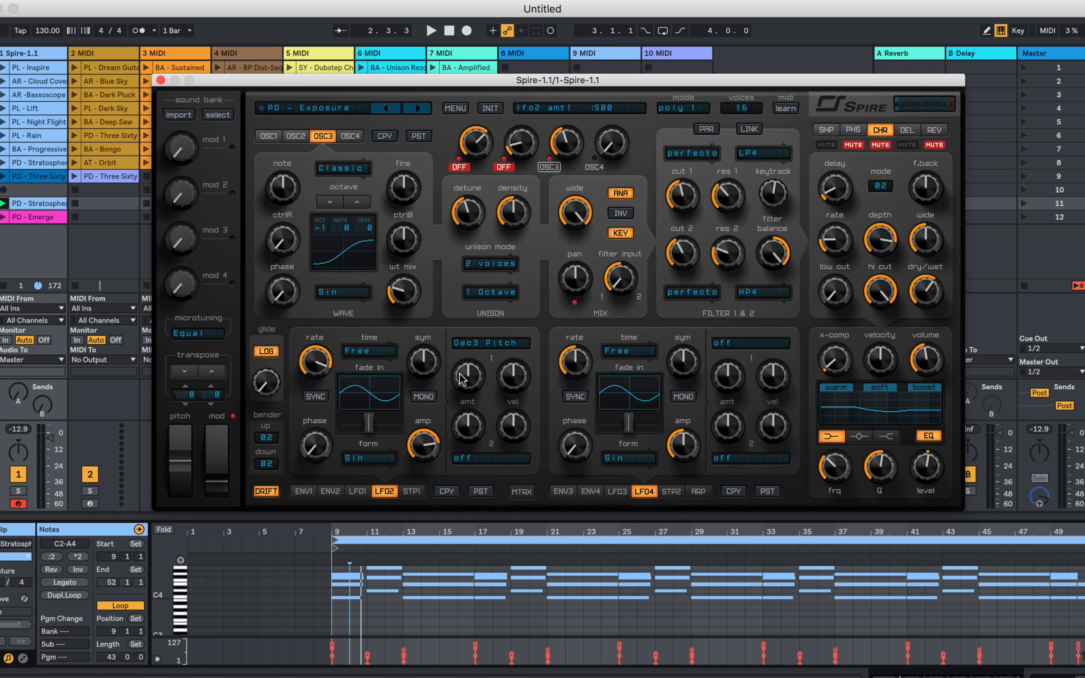
{"action": "key", "text": "space"}
{"action": "mouse_move", "coordinate": [459, 367]}
{"action": "left_mouse_down"}
{"action": "mouse_move", "coordinate": [469, 330]}
{"action": "mouse_move", "coordinate": [465, 373]}
{"action": "left_mouse_up"}
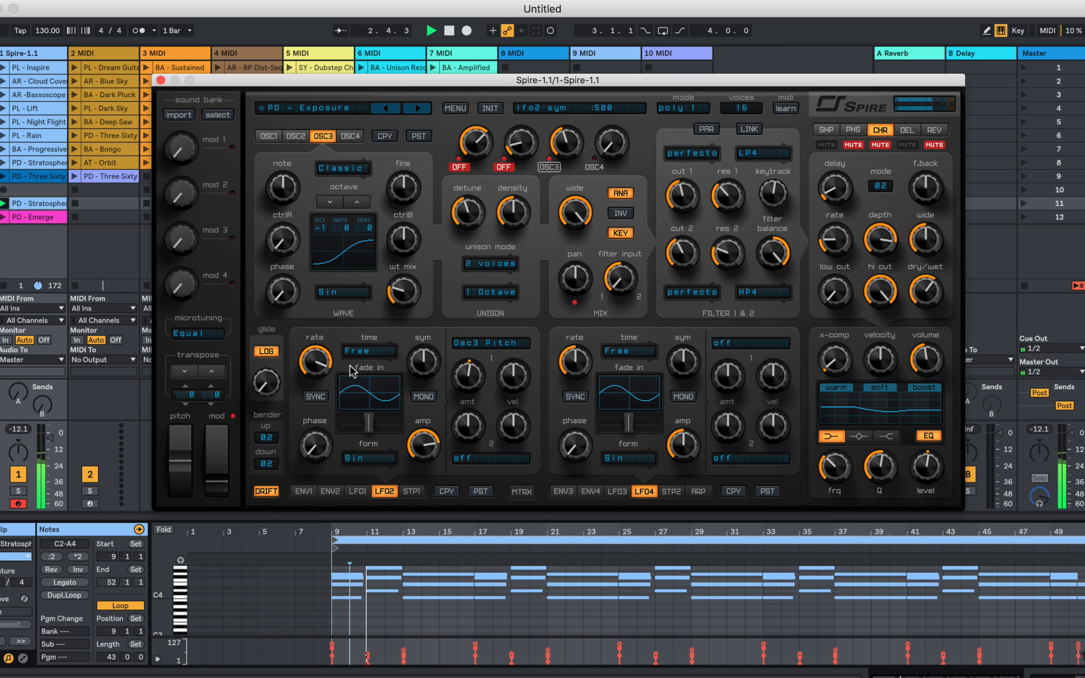
{"action": "mouse_move", "coordinate": [316, 363]}
{"action": "left_mouse_down"}
{"action": "mouse_move", "coordinate": [316, 425]}
{"action": "mouse_move", "coordinate": [316, 361]}
{"action": "left_mouse_up"}
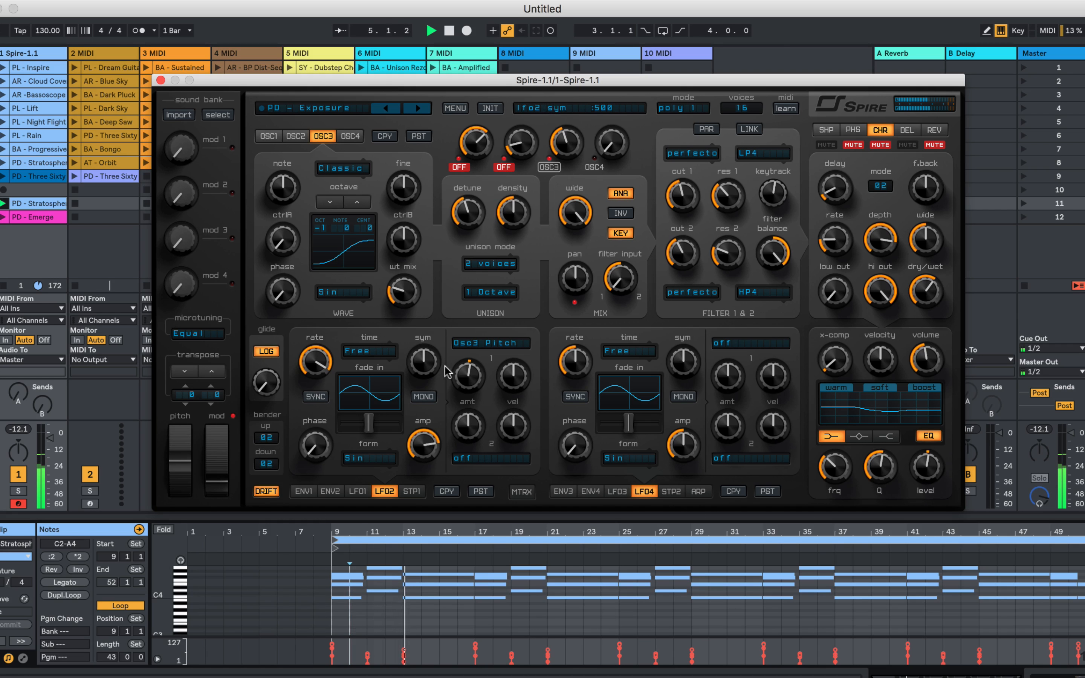
{"action": "left_click_drag", "start_coordinate": [463, 376], "coordinate": [462, 378]}
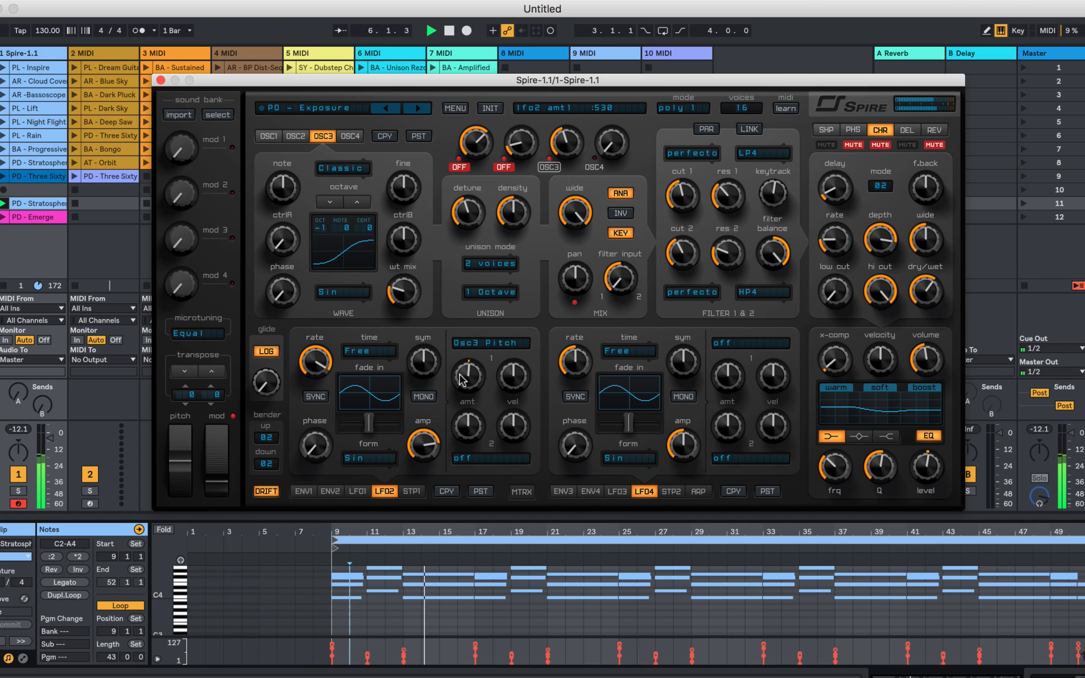
- Isolate oscillator 2 with the reverb unmuted, and set its ctrlA to about 198 while auditioning the clip
{"action": "left_click", "coordinate": [545, 169]}
{"action": "left_click", "coordinate": [295, 136]}
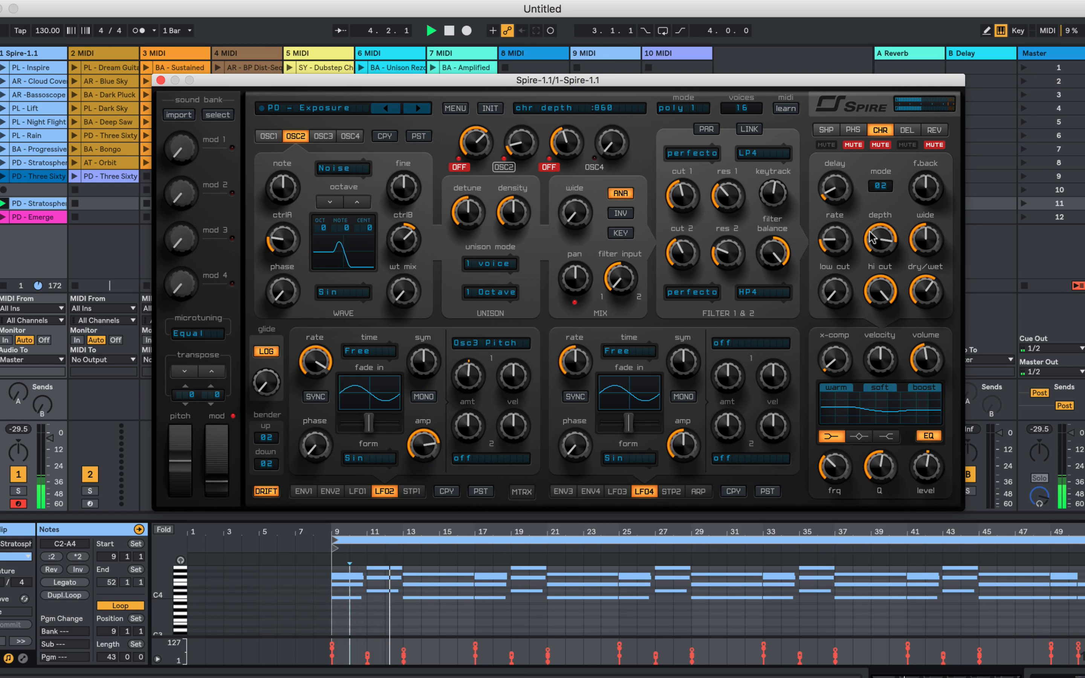
{"action": "left_click", "coordinate": [926, 146]}
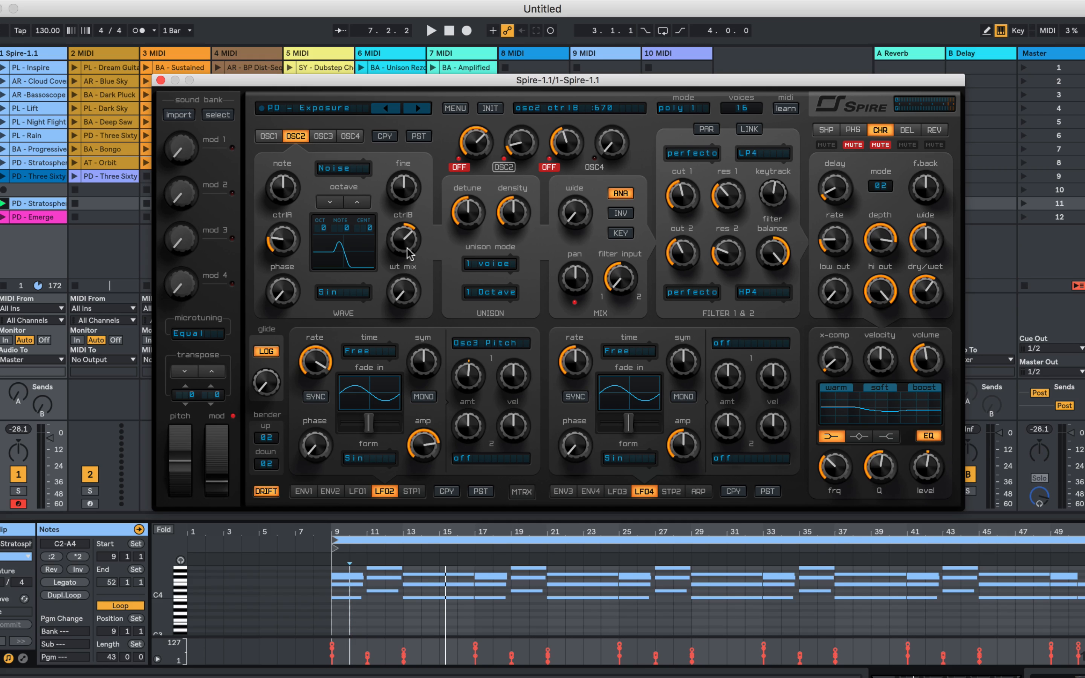
{"action": "key", "text": "space"}
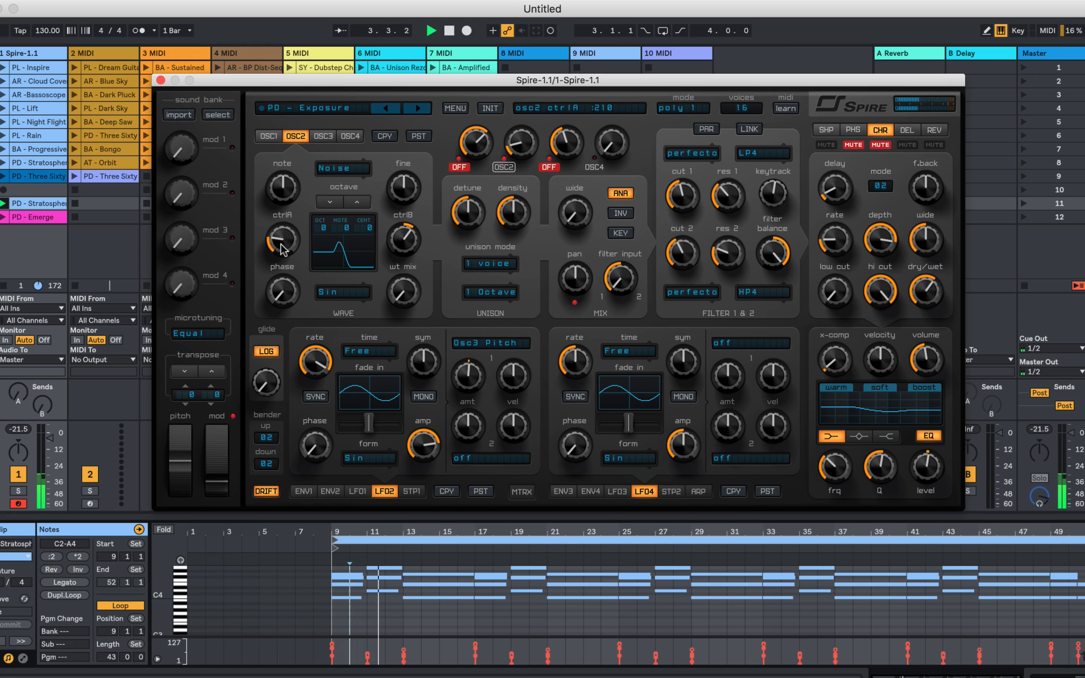
{"action": "mouse_move", "coordinate": [279, 246]}
{"action": "left_mouse_down"}
{"action": "mouse_move", "coordinate": [287, 234]}
{"action": "mouse_move", "coordinate": [282, 245]}
{"action": "left_mouse_up"}
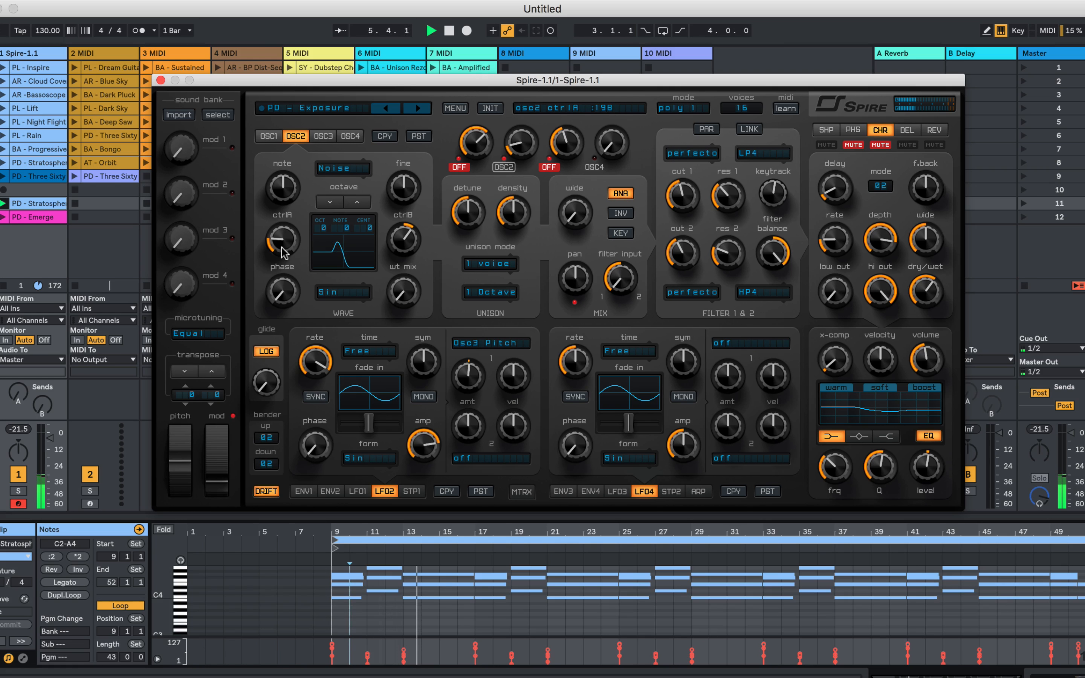
- Unmute oscillator 3 and return LFO 2's Osc3 Pitch amount to its centre position
{"action": "left_click", "coordinate": [548, 167]}
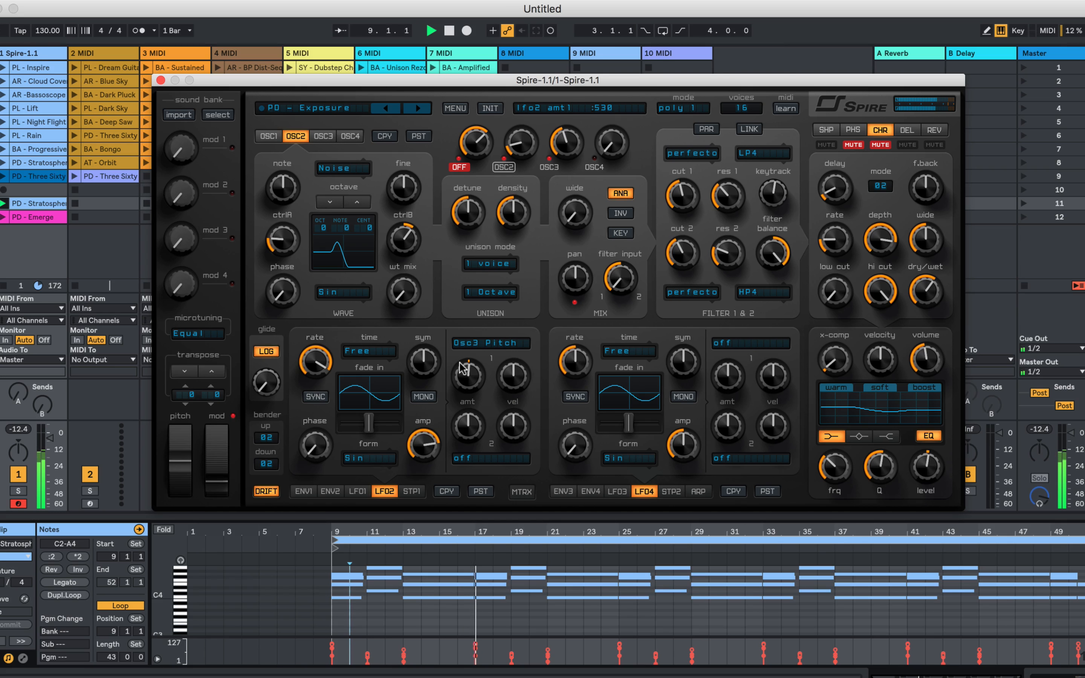
{"action": "left_click_drag", "start_coordinate": [459, 364], "coordinate": [459, 366]}
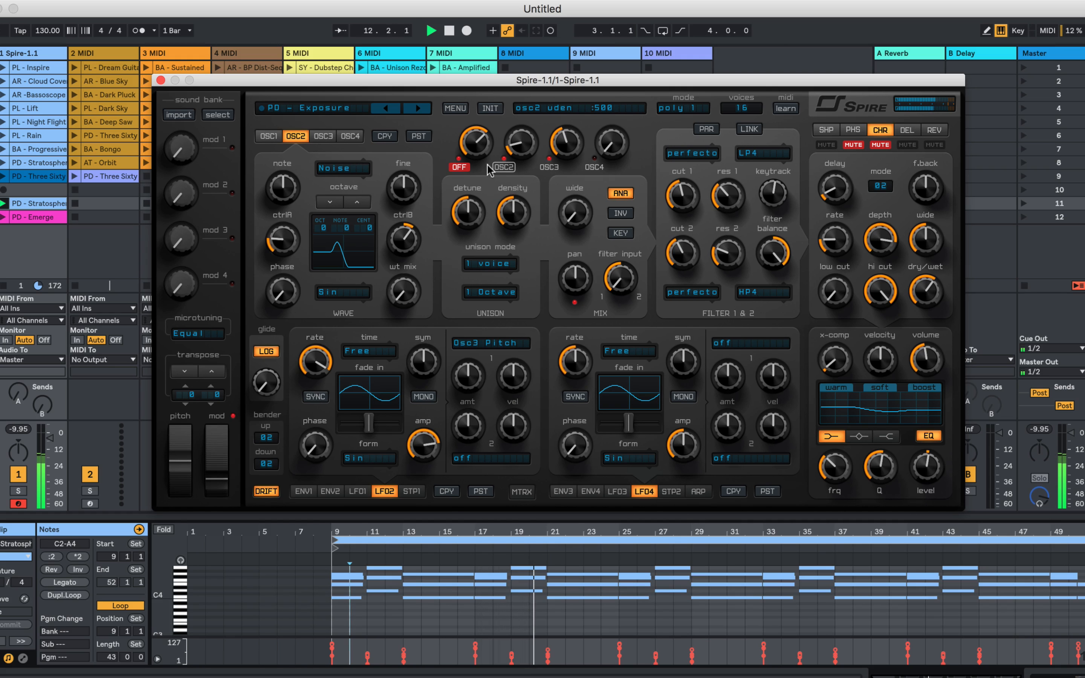
- Isolate oscillator 1 by muting oscillators 2 and 3, and set its ctrlB to about 282
{"action": "left_click", "coordinate": [498, 167]}
{"action": "left_click", "coordinate": [545, 168]}
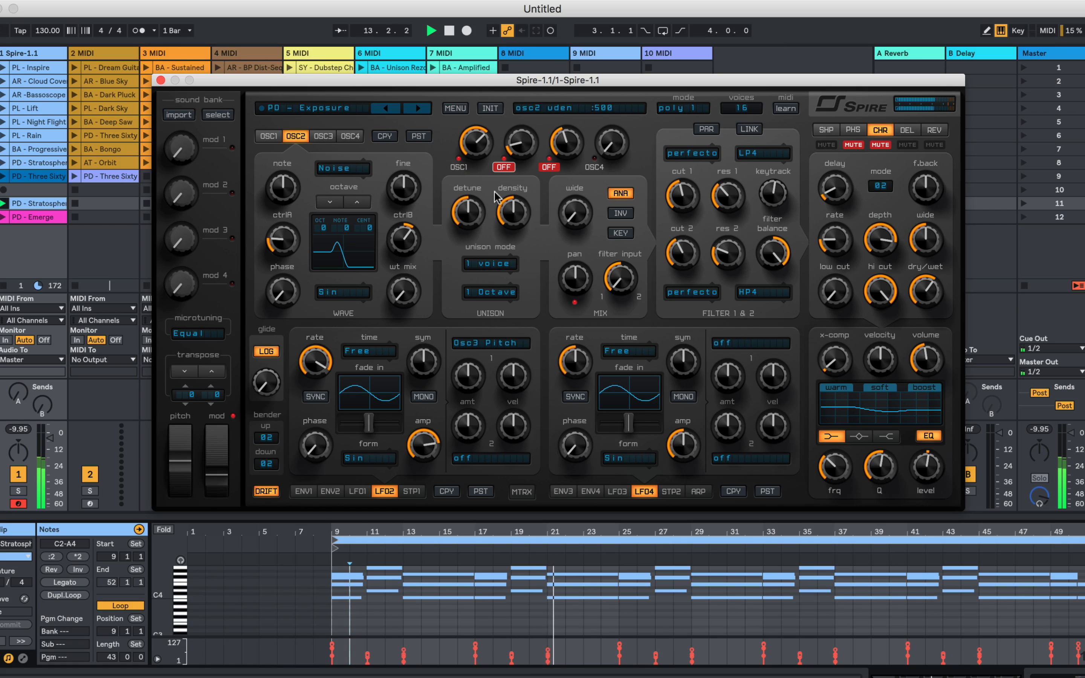
{"action": "left_click", "coordinate": [269, 136]}
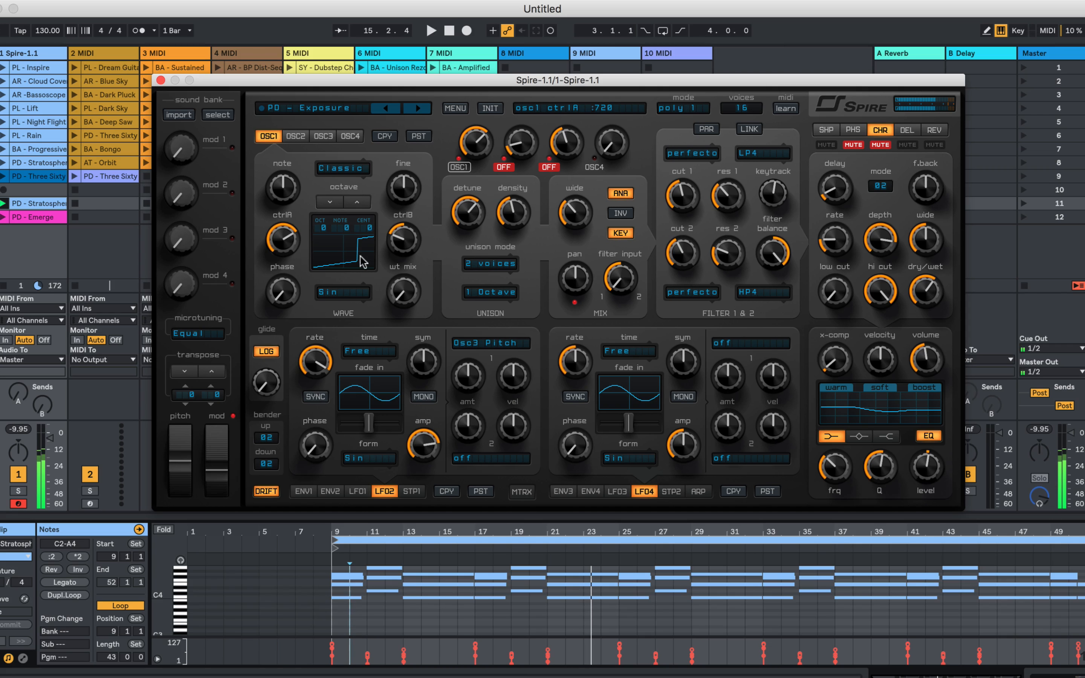
{"action": "left_click_drag", "start_coordinate": [398, 242], "coordinate": [394, 240]}
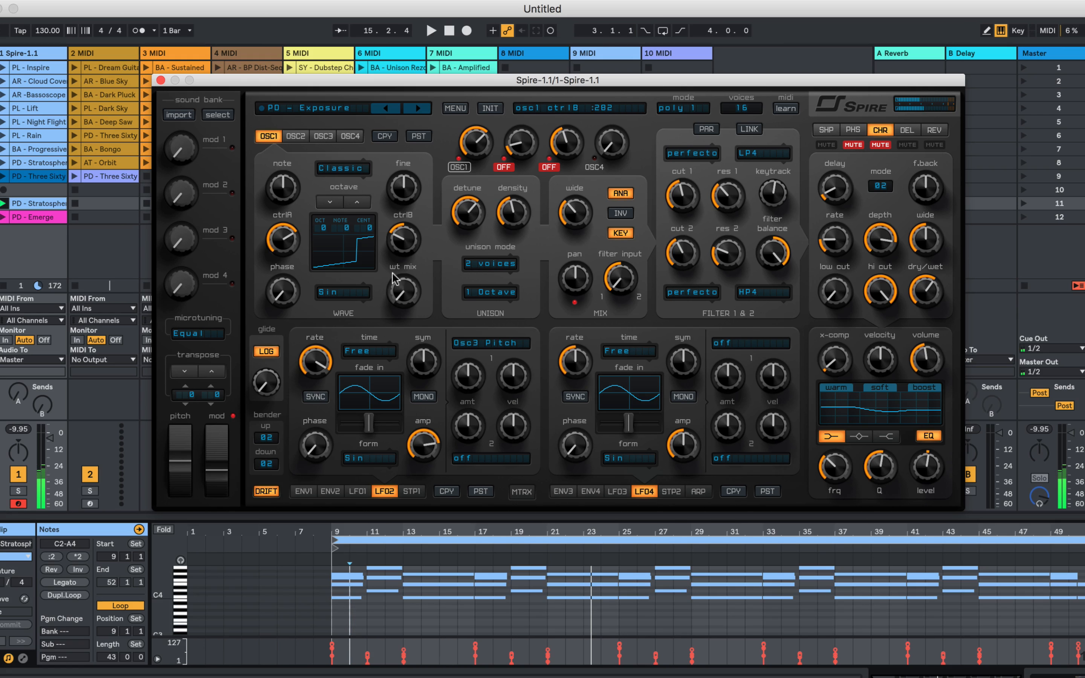
- Replay the clip while raising LFO 1's Osc1 CtrlB and Osc1 Pitch amounts, with its amp at about 956
{"action": "left_click", "coordinate": [350, 488]}
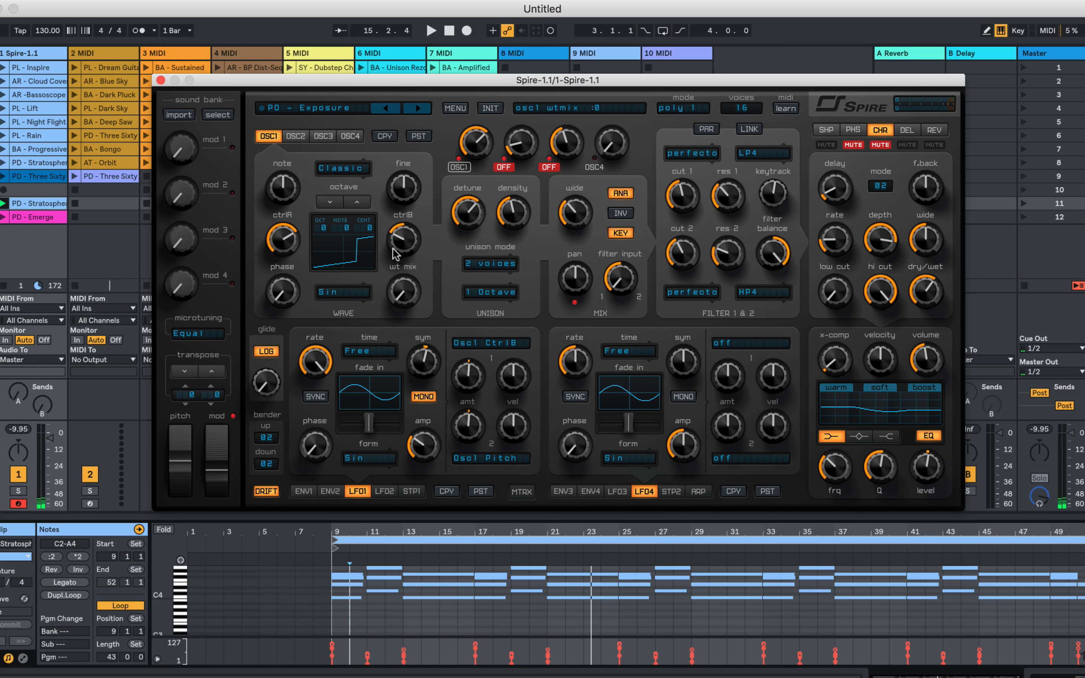
{"action": "key", "text": "space"}
{"action": "mouse_move", "coordinate": [450, 372]}
{"action": "left_mouse_down"}
{"action": "mouse_move", "coordinate": [461, 343]}
{"action": "mouse_move", "coordinate": [457, 366]}
{"action": "left_mouse_up"}
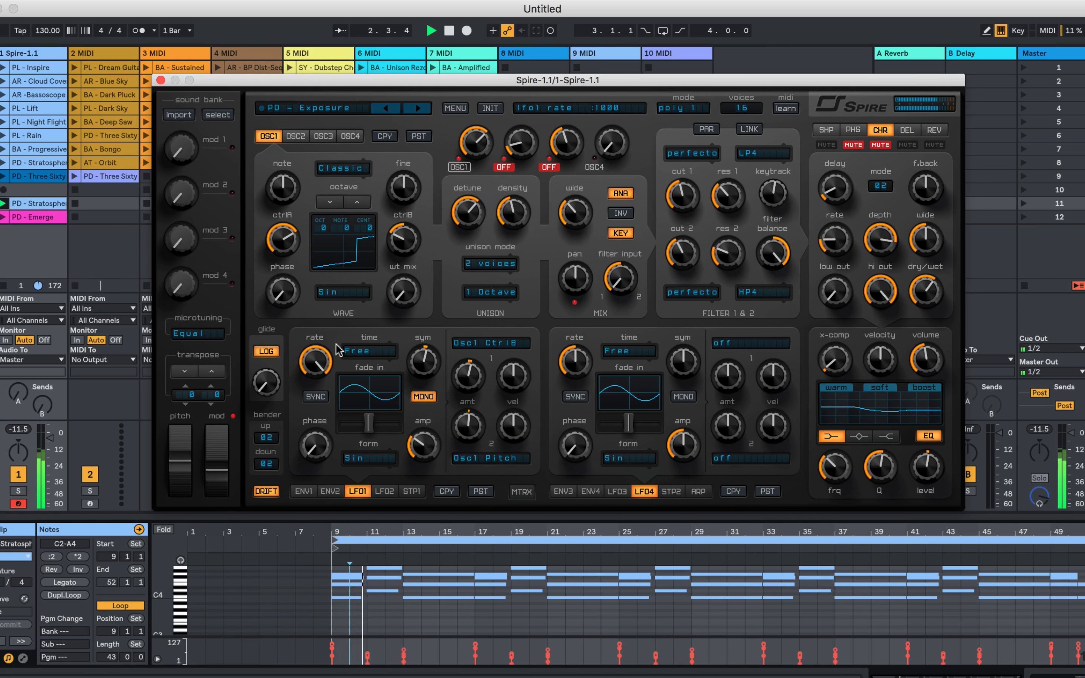
{"action": "left_click", "coordinate": [464, 421]}
{"action": "left_click_drag", "start_coordinate": [464, 421], "coordinate": [461, 414]}
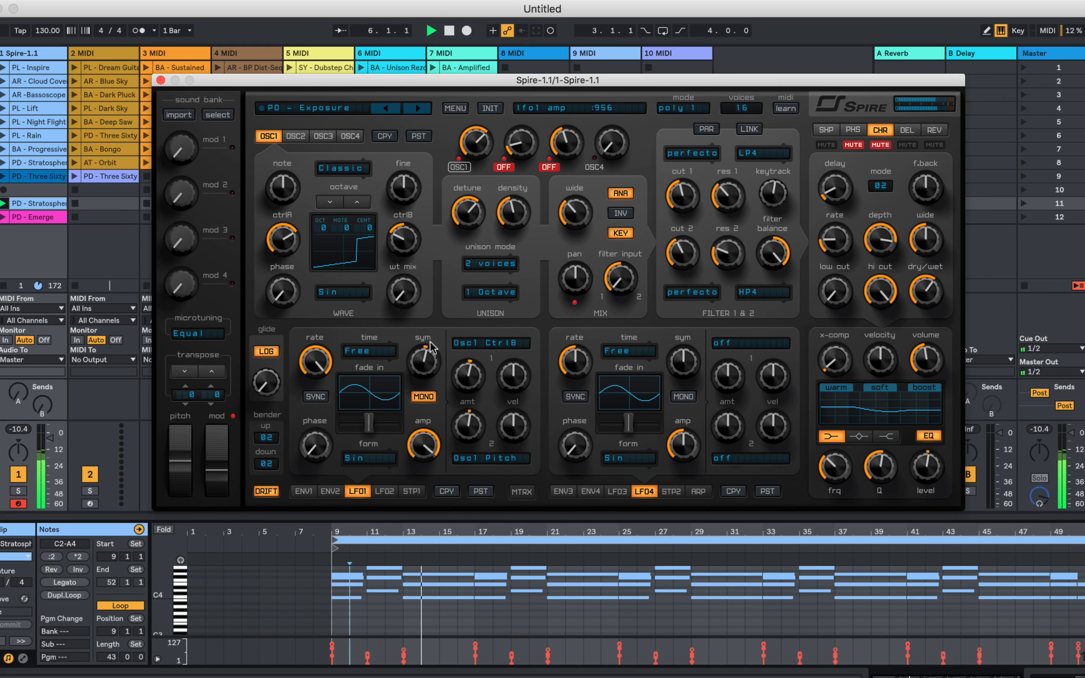
- Lower LFO 1's amp to about 424 and rate to about 575, and replay the clip while fine-tuning both
{"action": "left_click_drag", "start_coordinate": [424, 409], "coordinate": [439, 422]}
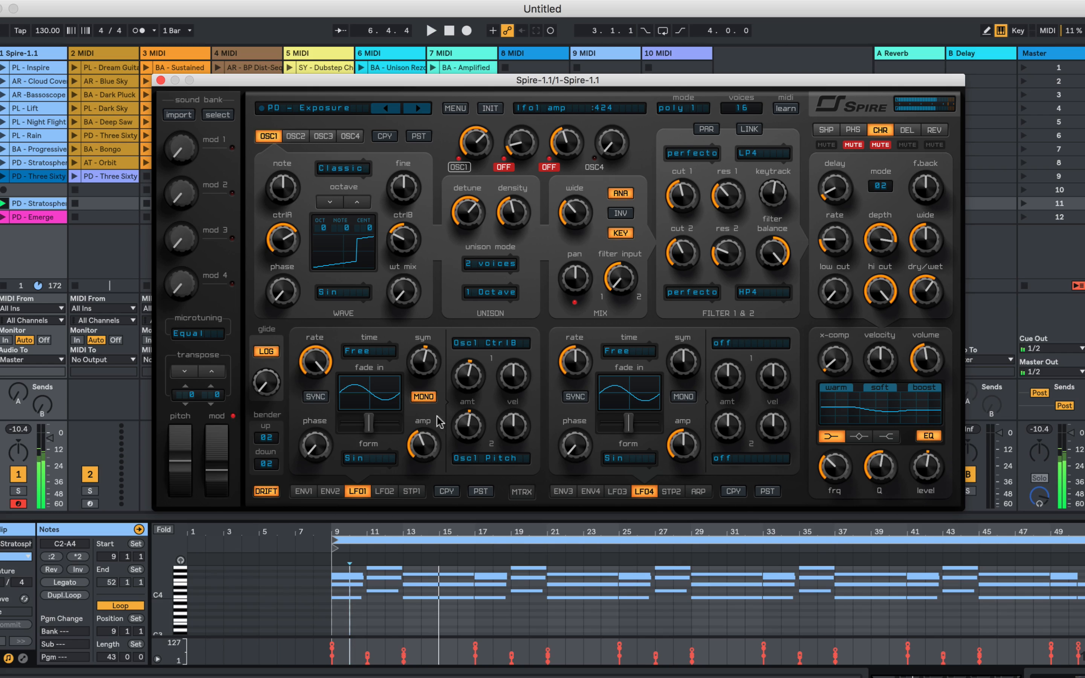
{"action": "left_click_drag", "start_coordinate": [314, 385], "coordinate": [322, 452]}
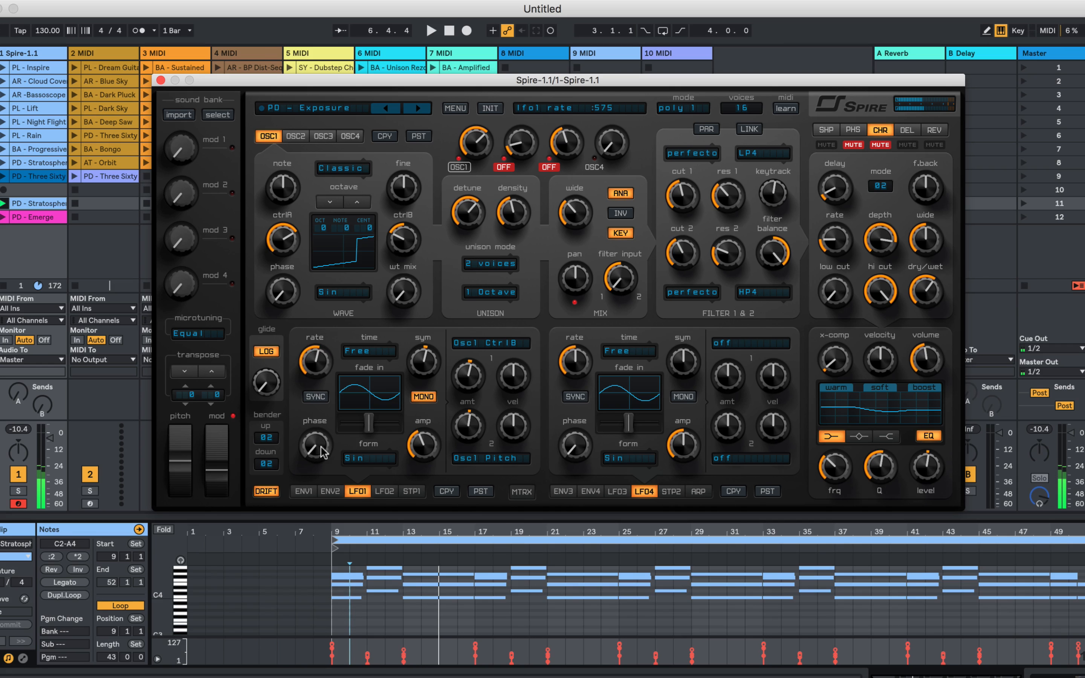
{"action": "key", "text": "space"}
{"action": "left_click_drag", "start_coordinate": [415, 446], "coordinate": [417, 406]}
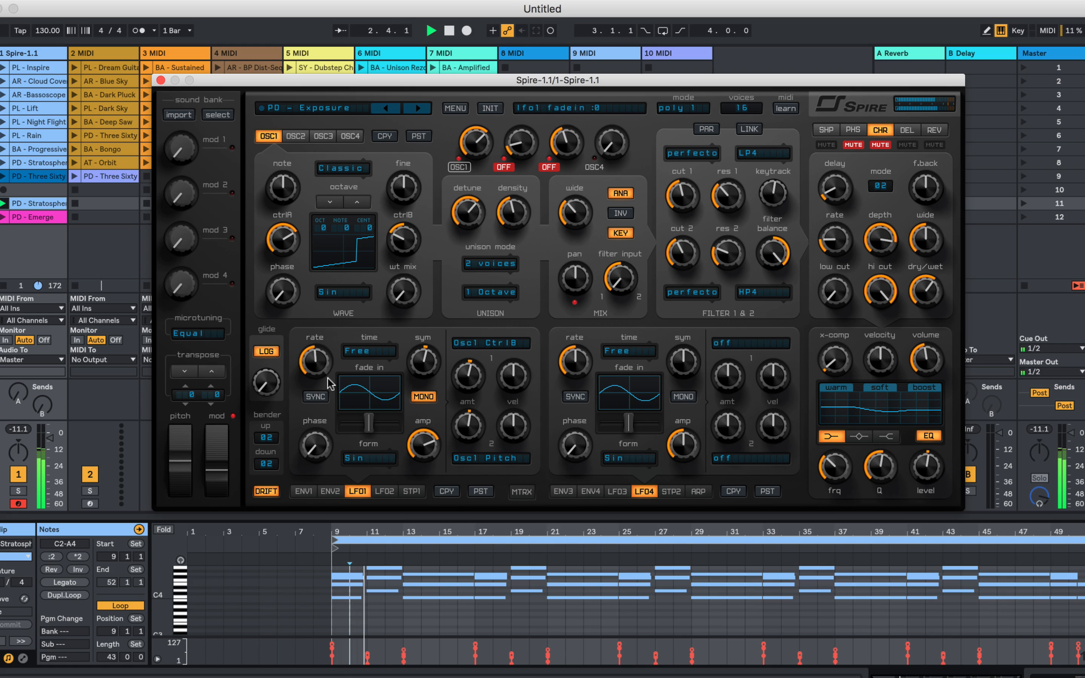
{"action": "left_click_drag", "start_coordinate": [314, 367], "coordinate": [318, 356]}
{"action": "left_click_drag", "start_coordinate": [416, 454], "coordinate": [416, 444]}
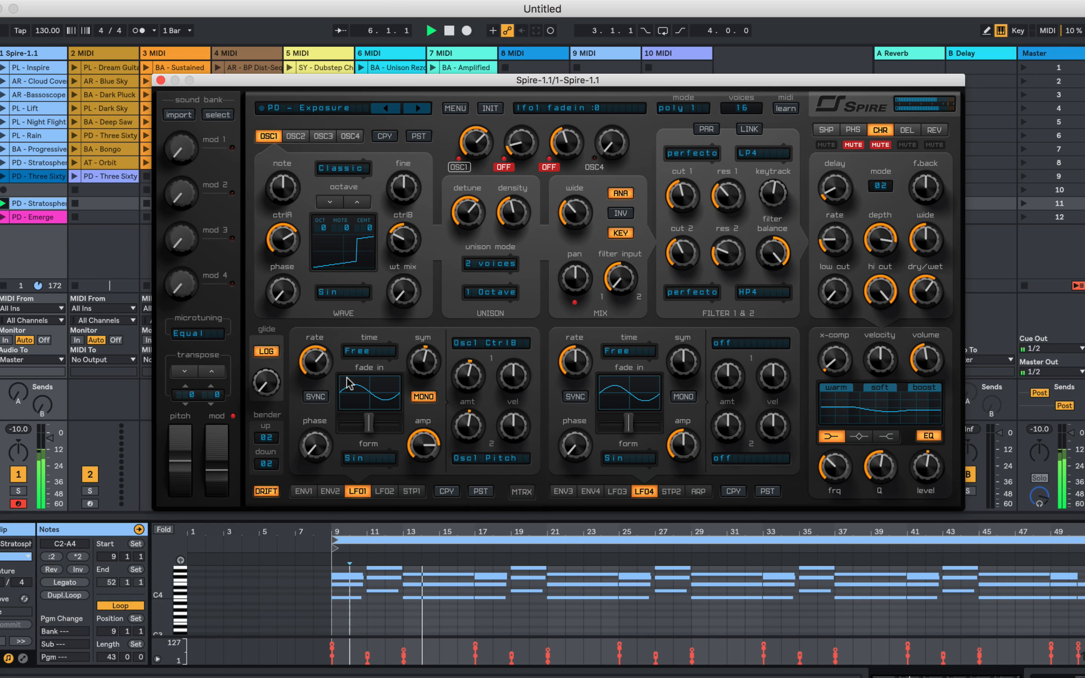
{"action": "left_click_drag", "start_coordinate": [319, 376], "coordinate": [317, 371]}
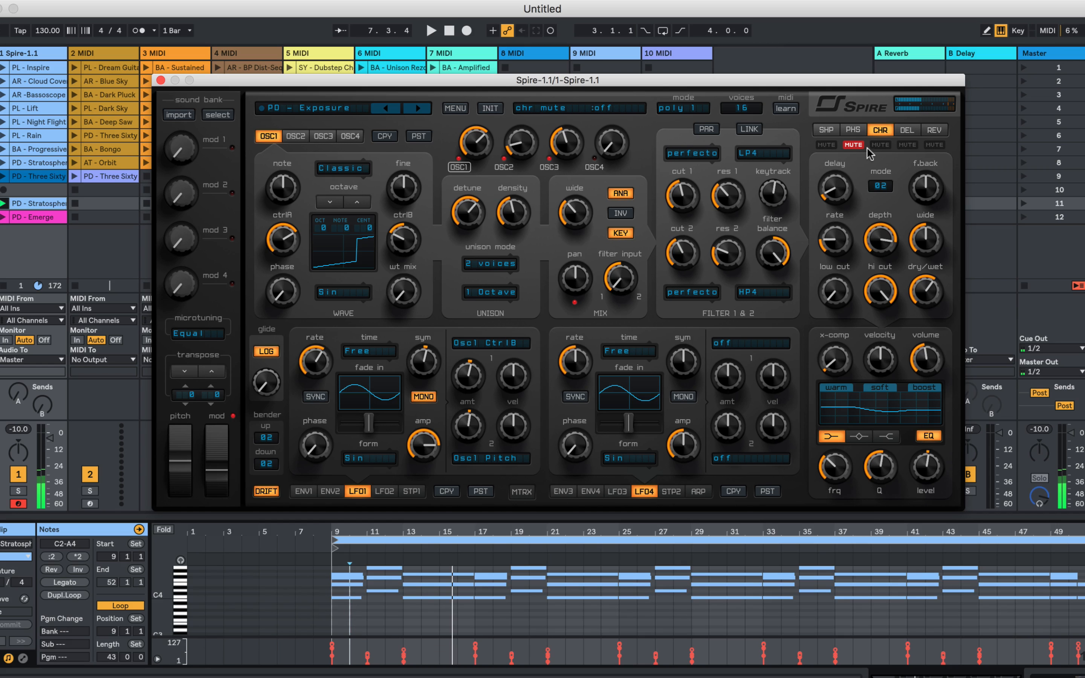
- Unmute the phaser and replay the clip with all oscillators and effects active
{"action": "left_click", "coordinate": [850, 131]}
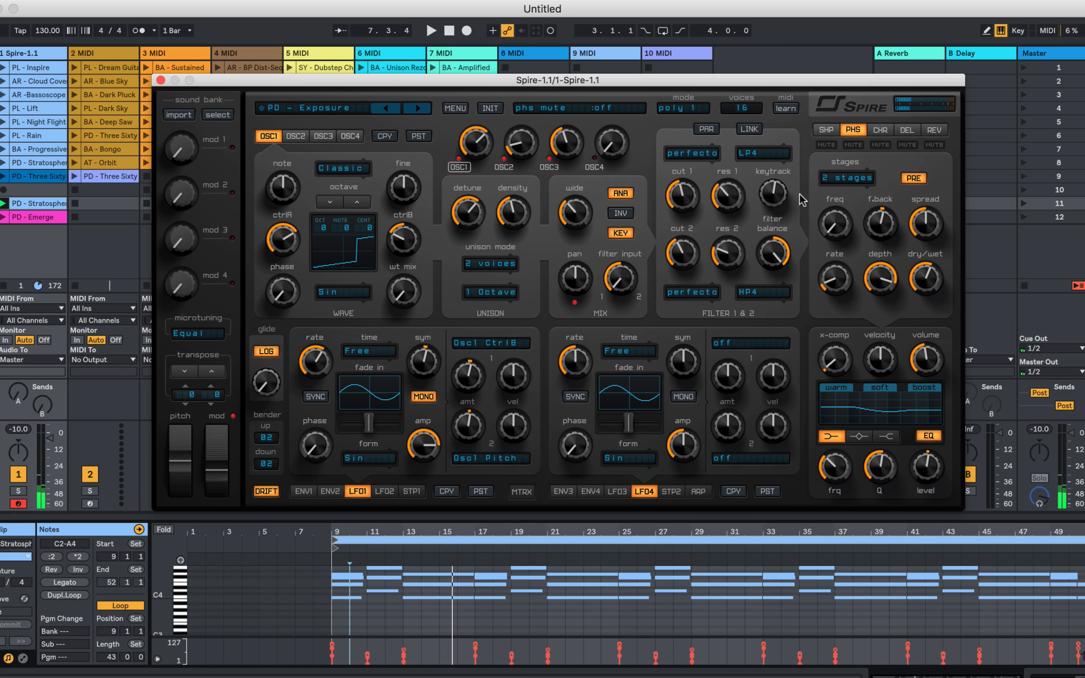
{"action": "key", "text": "space"}
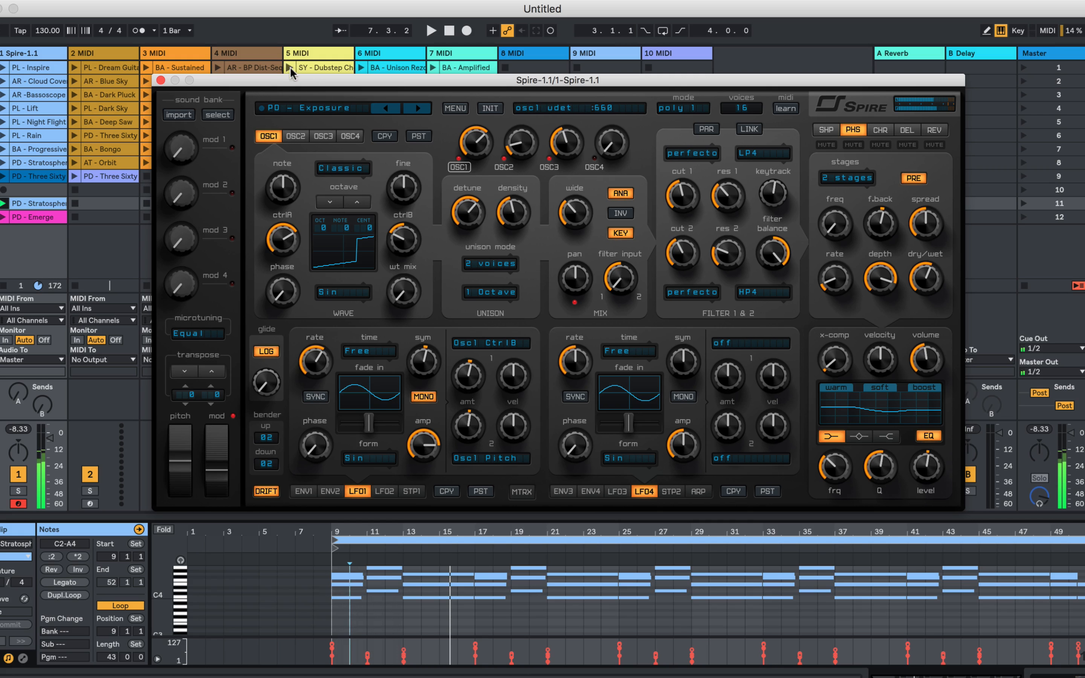
- Load the PD - Storm preset, audition the clip with it, and mute all of its effects
{"action": "left_click", "coordinate": [411, 109]}
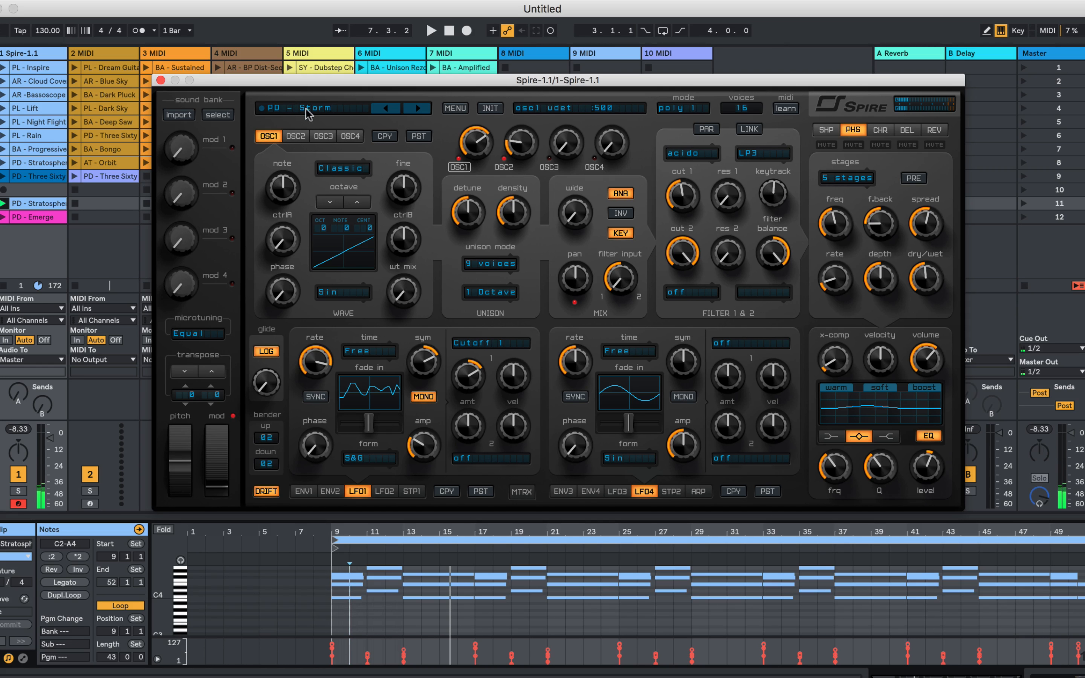
{"action": "key", "text": "space"}
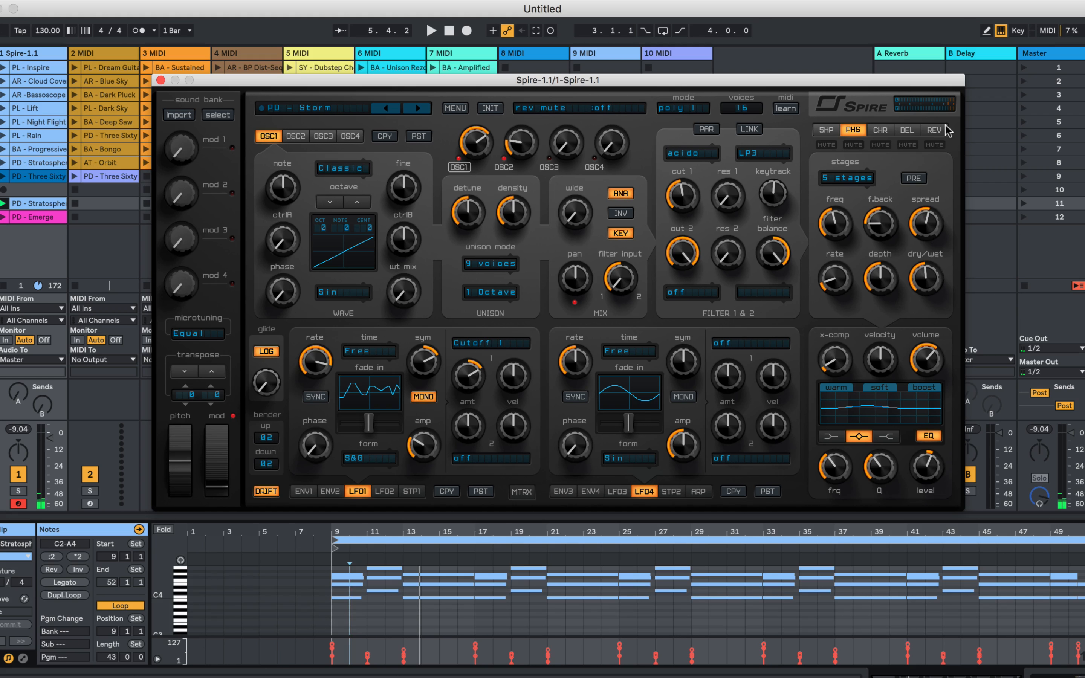
{"action": "left_click", "coordinate": [853, 145]}
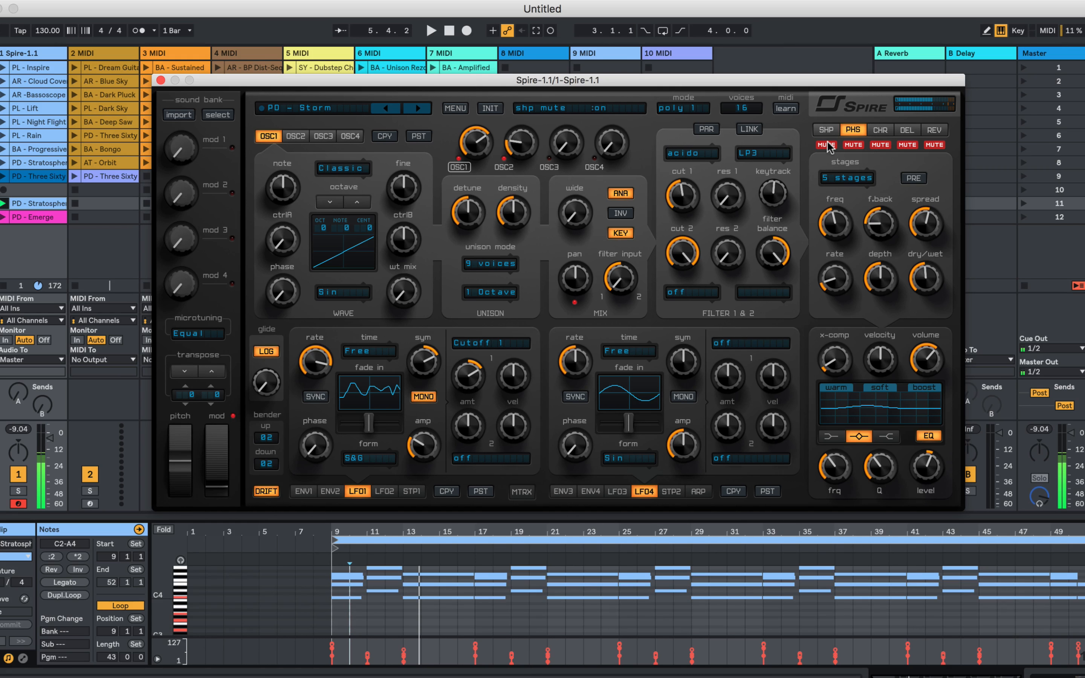
- Assign Osc1 Amp as LFO 1's second target and raise its modulation amount while playing notes
{"action": "left_click", "coordinate": [480, 455]}
{"action": "mouse_move", "coordinate": [498, 501]}
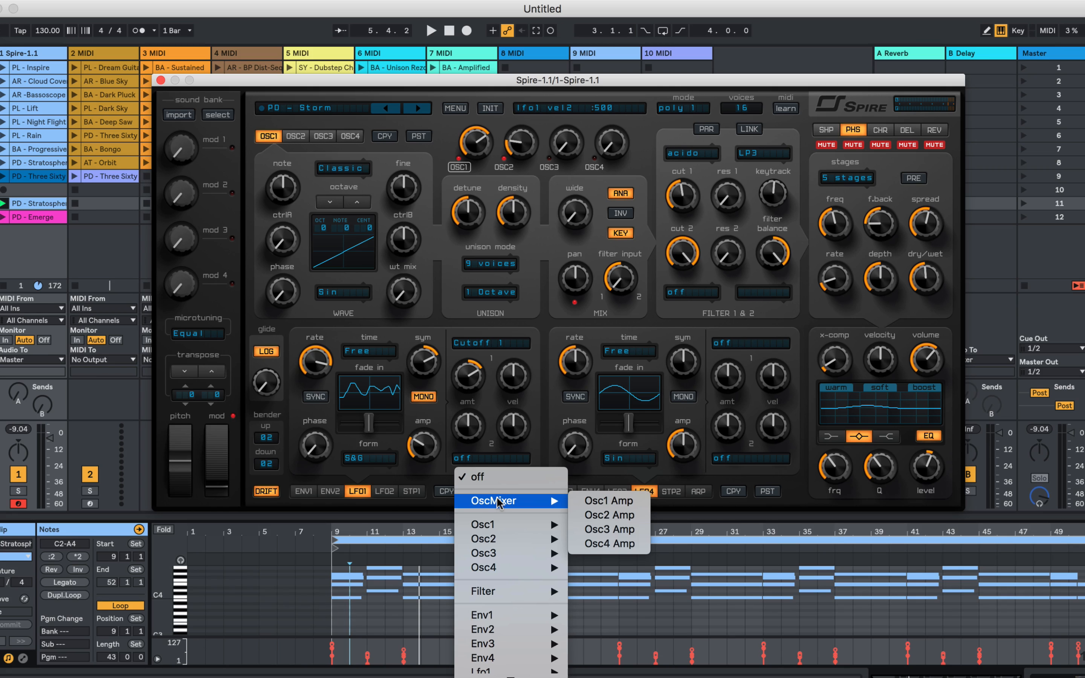
{"action": "left_click", "coordinate": [600, 500]}
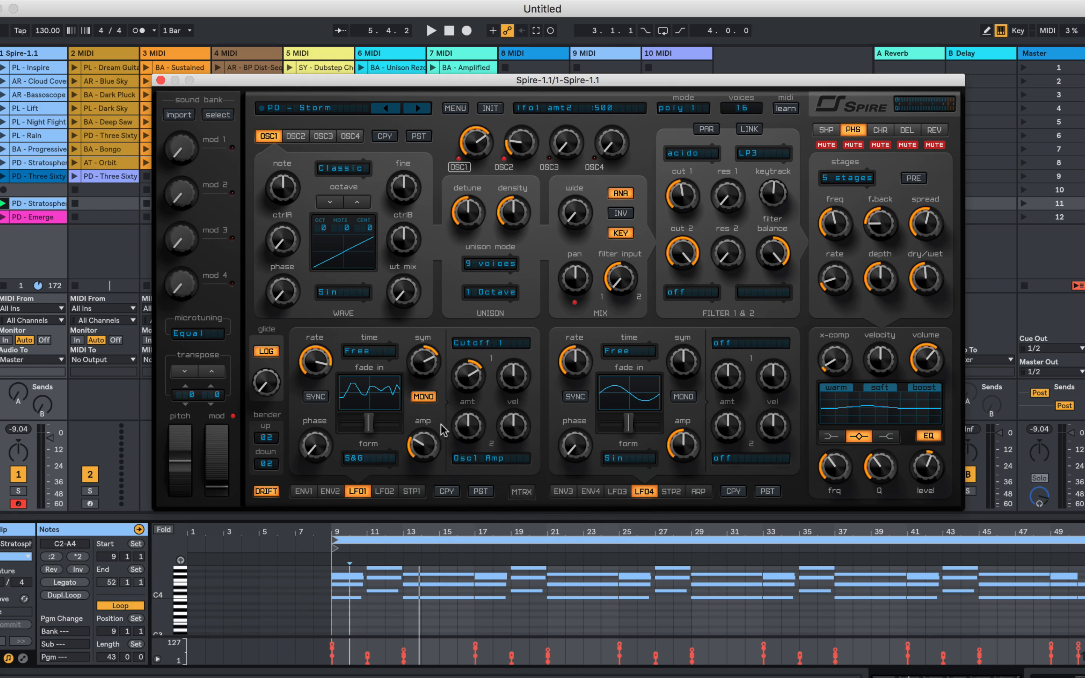
{"action": "left_click_drag", "start_coordinate": [461, 426], "coordinate": [464, 393]}
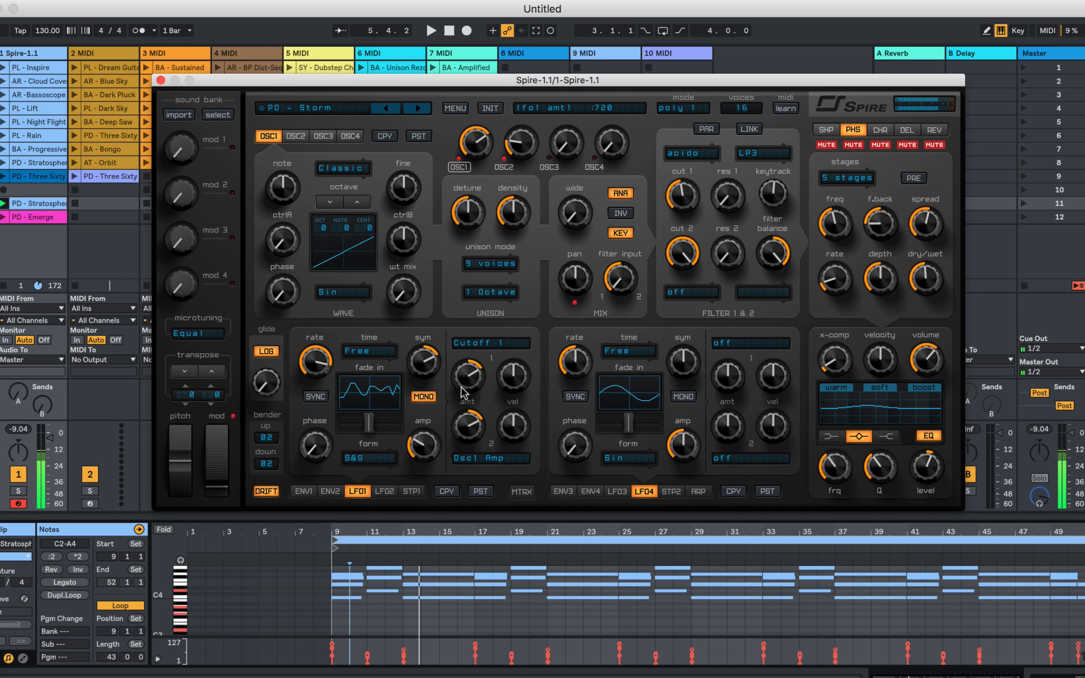
{"action": "left_click_drag", "start_coordinate": [461, 405], "coordinate": [470, 408]}
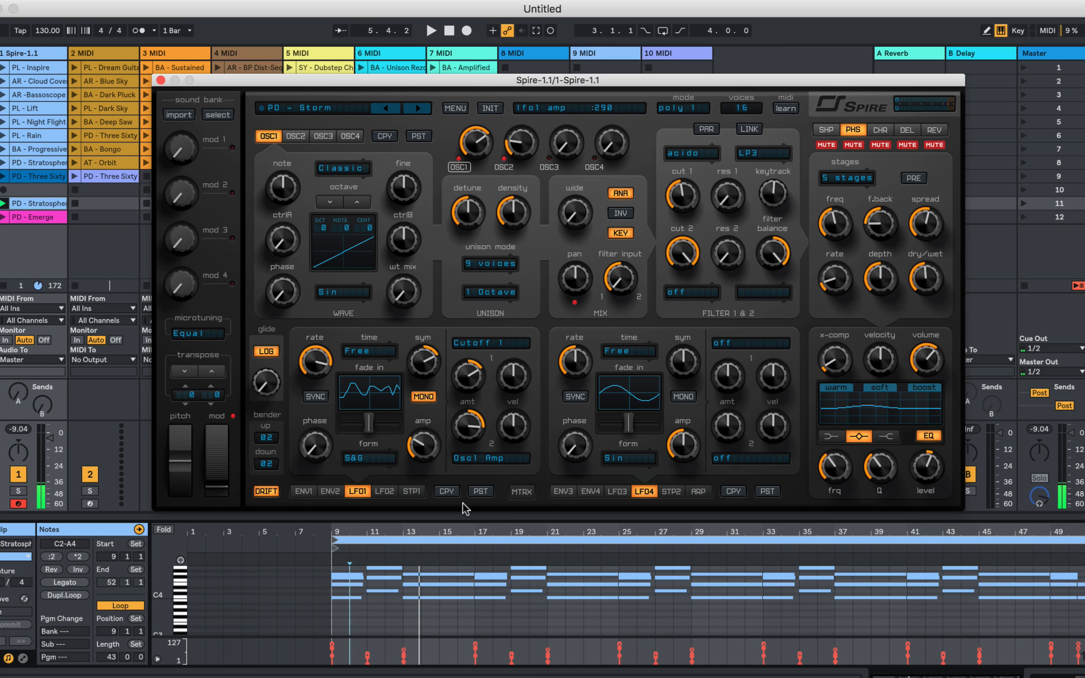
- Route Lfo1 to Osc1 Pan in slot 2 of the modulation matrix, raise the amount above 838, and return to LFO 1
{"action": "left_click", "coordinate": [519, 491]}
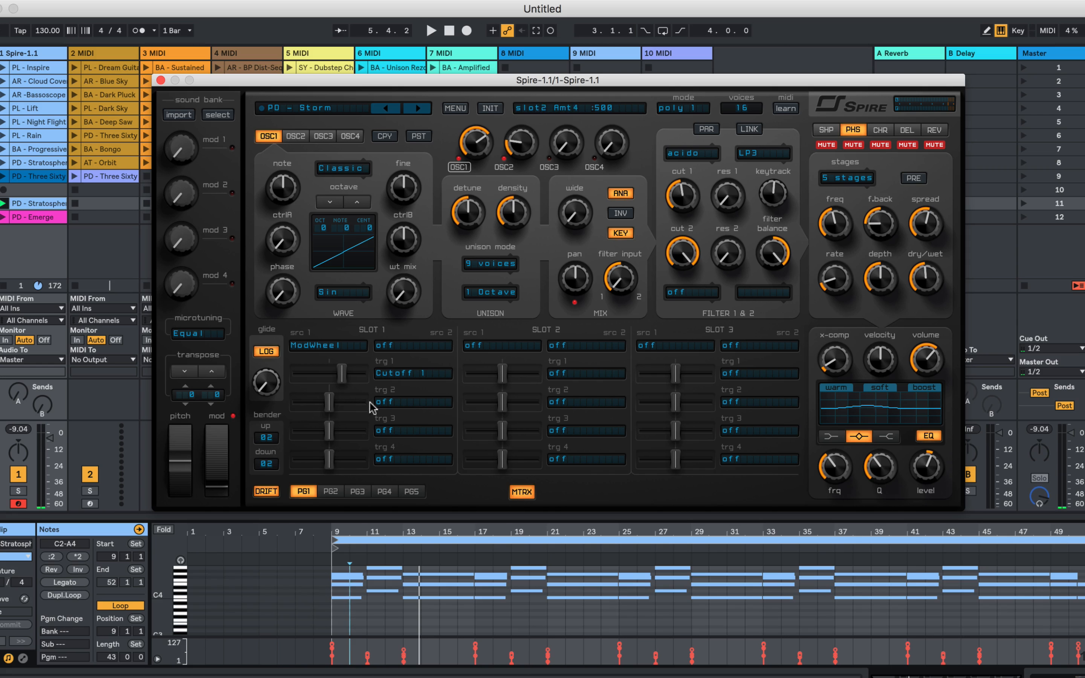
{"action": "left_click", "coordinate": [468, 354]}
{"action": "left_click", "coordinate": [512, 518]}
{"action": "left_click", "coordinate": [559, 373]}
{"action": "mouse_move", "coordinate": [660, 434]}
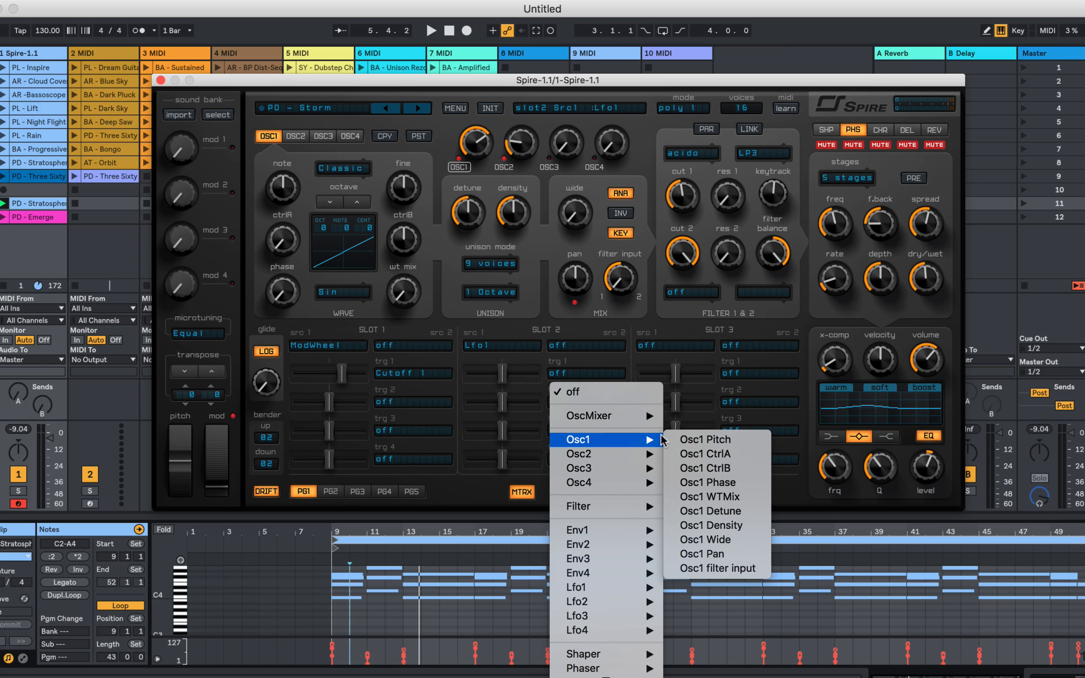
{"action": "left_click", "coordinate": [701, 554]}
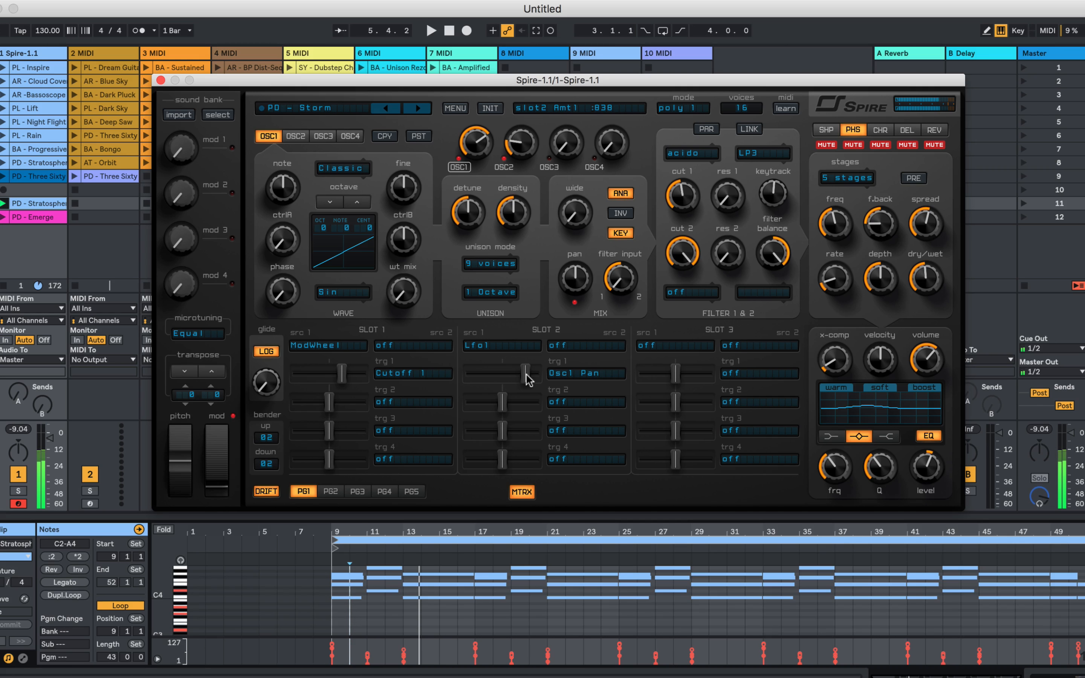
{"action": "left_click_drag", "start_coordinate": [527, 374], "coordinate": [536, 375]}
{"action": "left_click", "coordinate": [520, 497]}
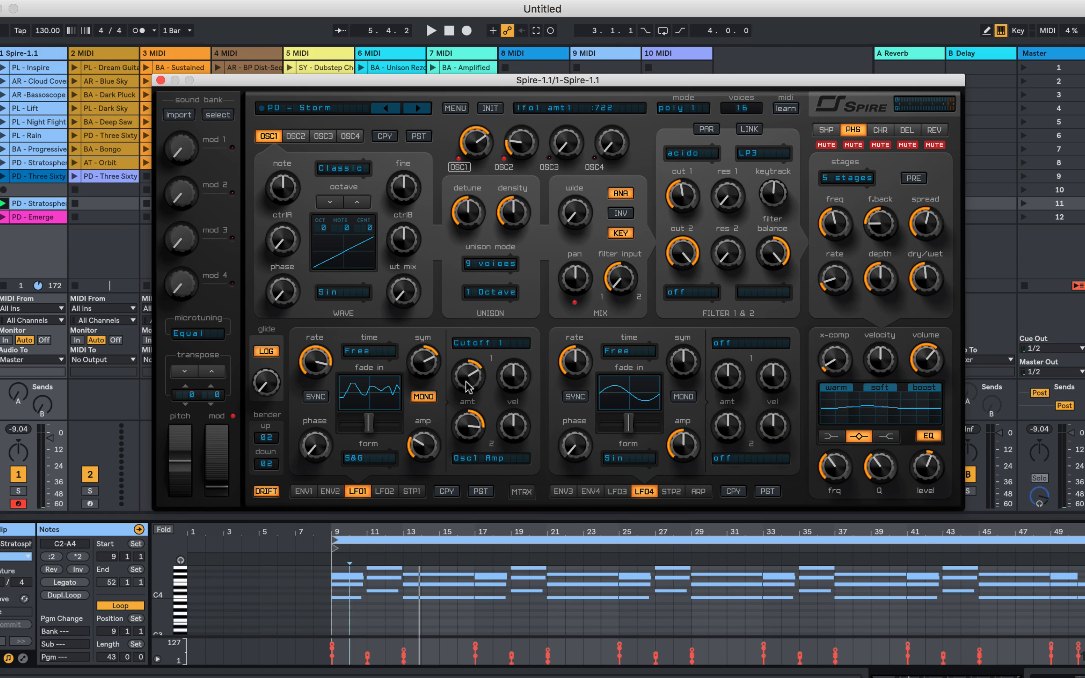
- Compare LFO 1 with mono mode on and off while playing notes, leaving mono off
{"action": "left_click_drag", "start_coordinate": [465, 381], "coordinate": [464, 384]}
{"action": "left_click", "coordinate": [422, 397]}
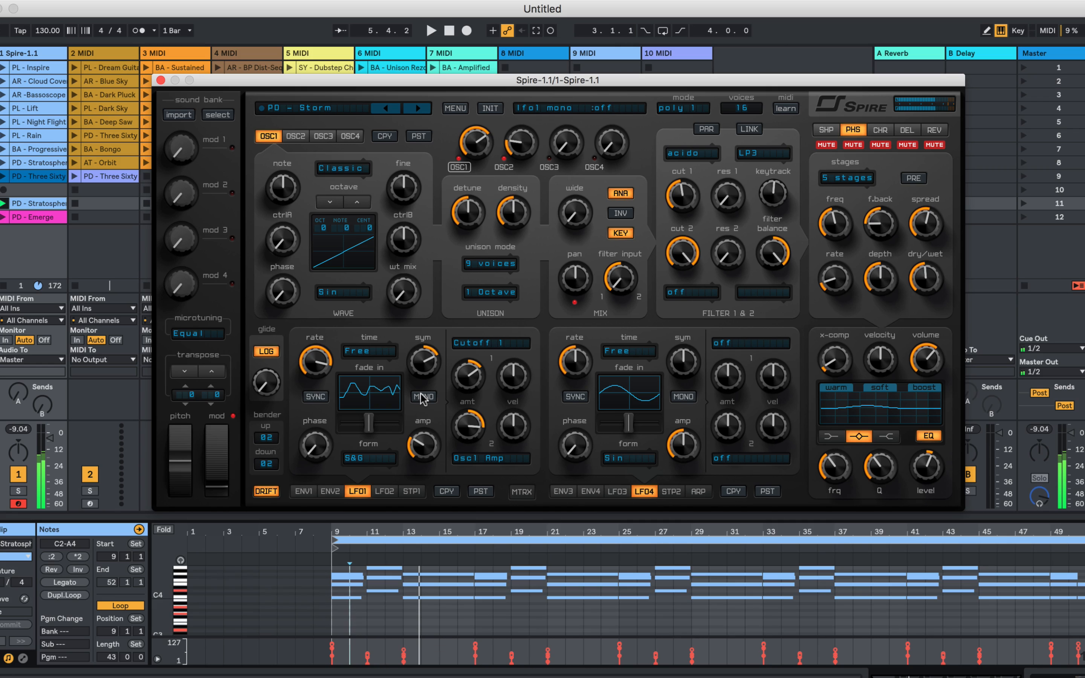
{"action": "left_click", "coordinate": [421, 397]}
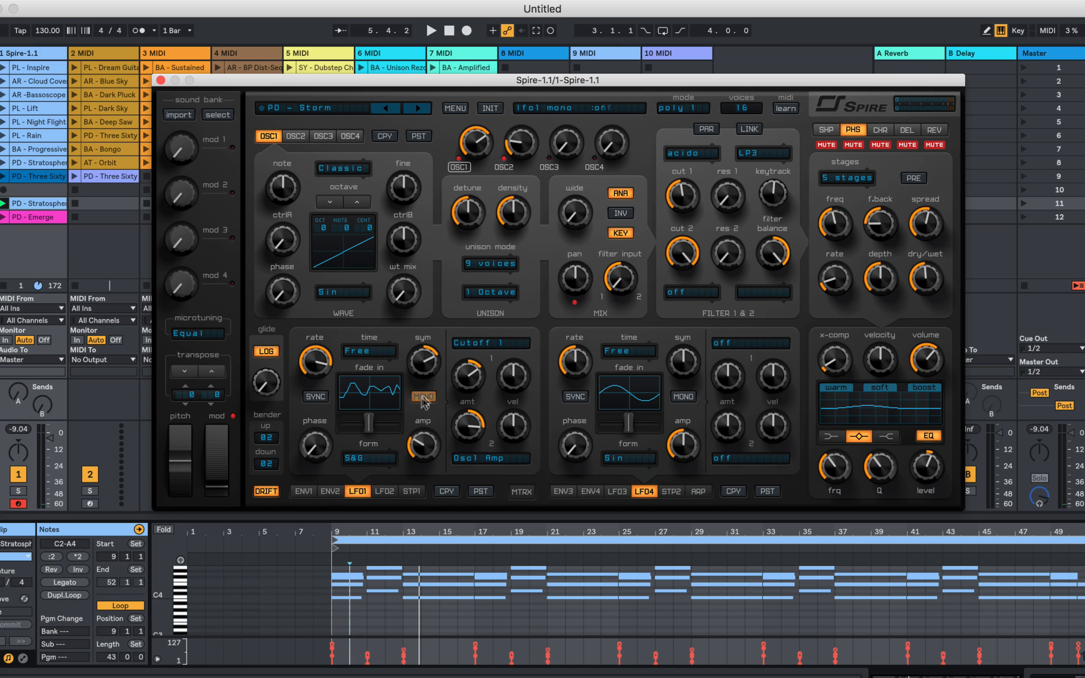
{"action": "left_click", "coordinate": [424, 397]}
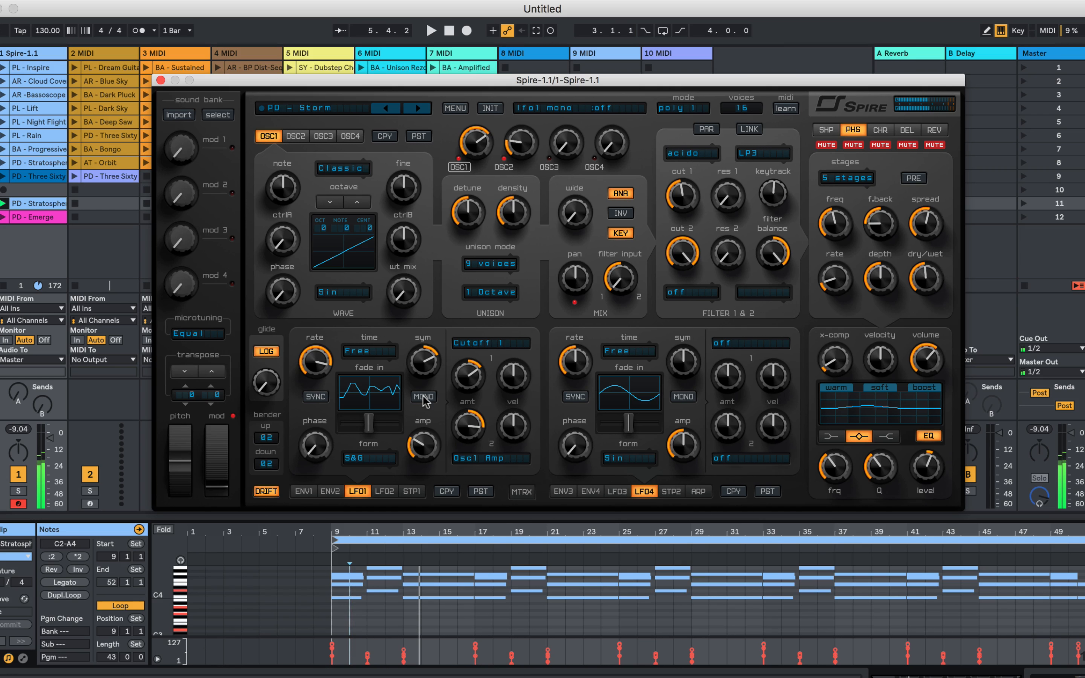
- Try LFO 1's amp at 1000 with mono off, re-enable mono, and set the amp to about 361
{"action": "left_click_drag", "start_coordinate": [421, 443], "coordinate": [426, 329]}
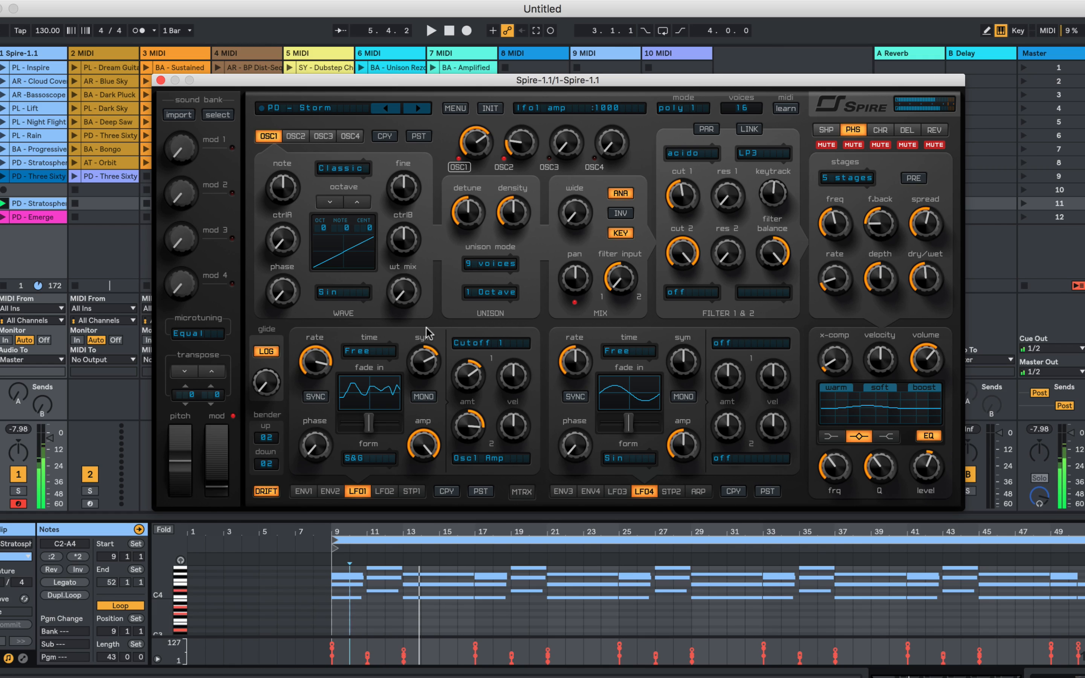
{"action": "left_click_drag", "start_coordinate": [409, 441], "coordinate": [409, 456]}
{"action": "left_click", "coordinate": [416, 398]}
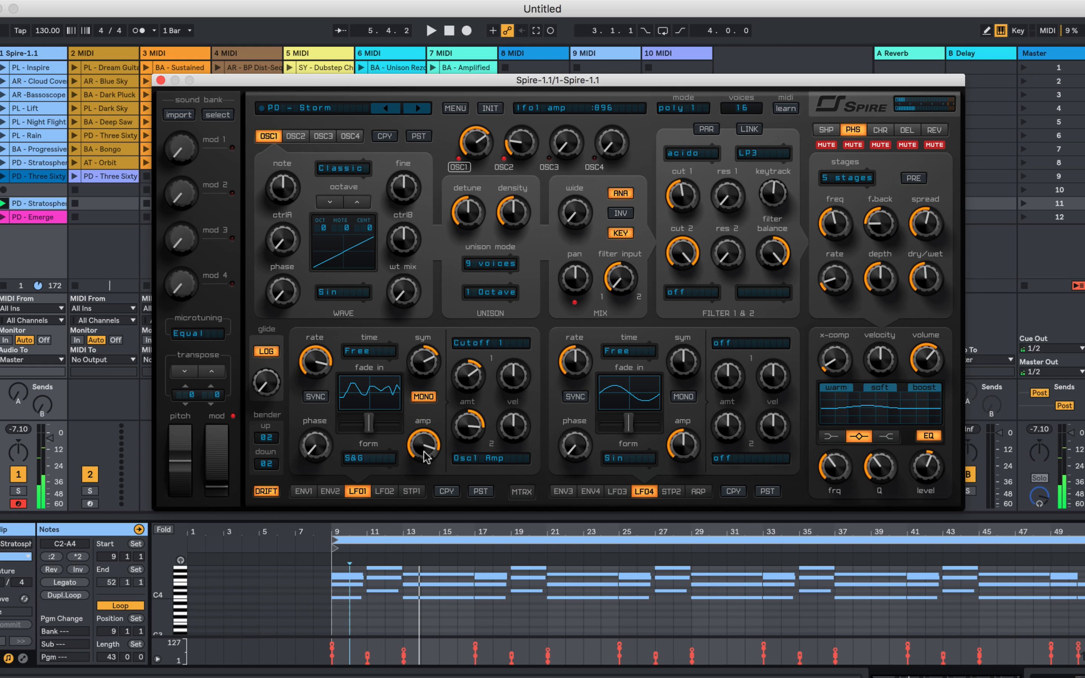
{"action": "mouse_move", "coordinate": [422, 436]}
{"action": "left_mouse_down"}
{"action": "mouse_move", "coordinate": [421, 388]}
{"action": "mouse_move", "coordinate": [422, 434]}
{"action": "left_mouse_up"}
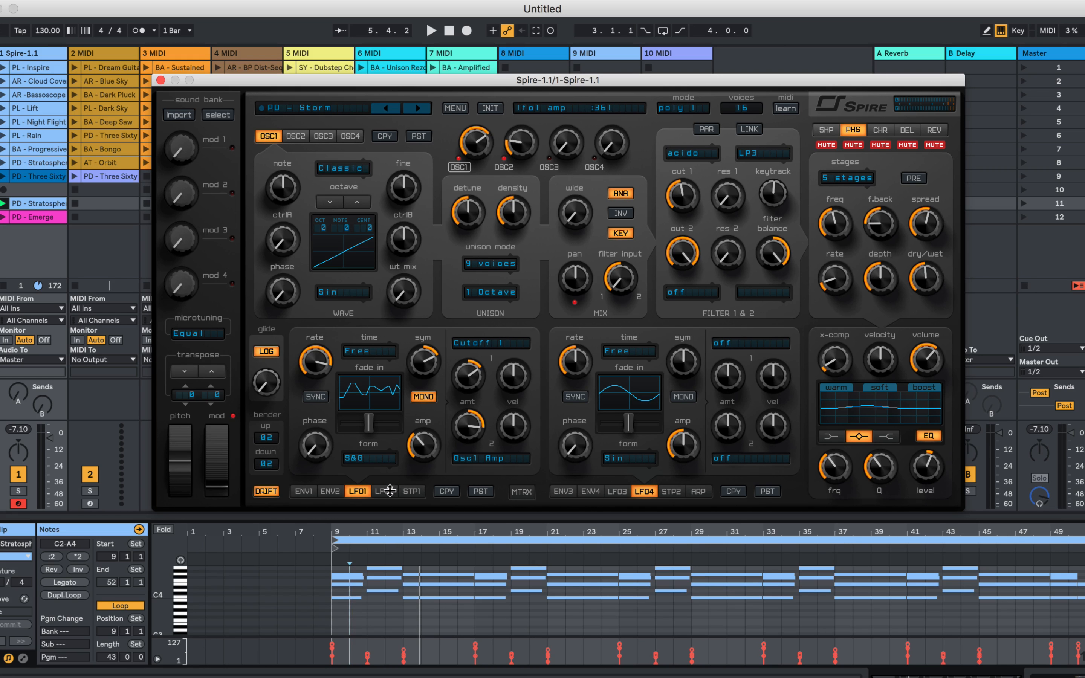
- Review the settings of the preset's LFOs and envelopes, ending with LFO 1 and envelope 3 shown
{"action": "left_click", "coordinate": [601, 491]}
{"action": "left_click", "coordinate": [644, 492]}
{"action": "left_click", "coordinate": [618, 491]}
{"action": "left_click", "coordinate": [563, 491]}
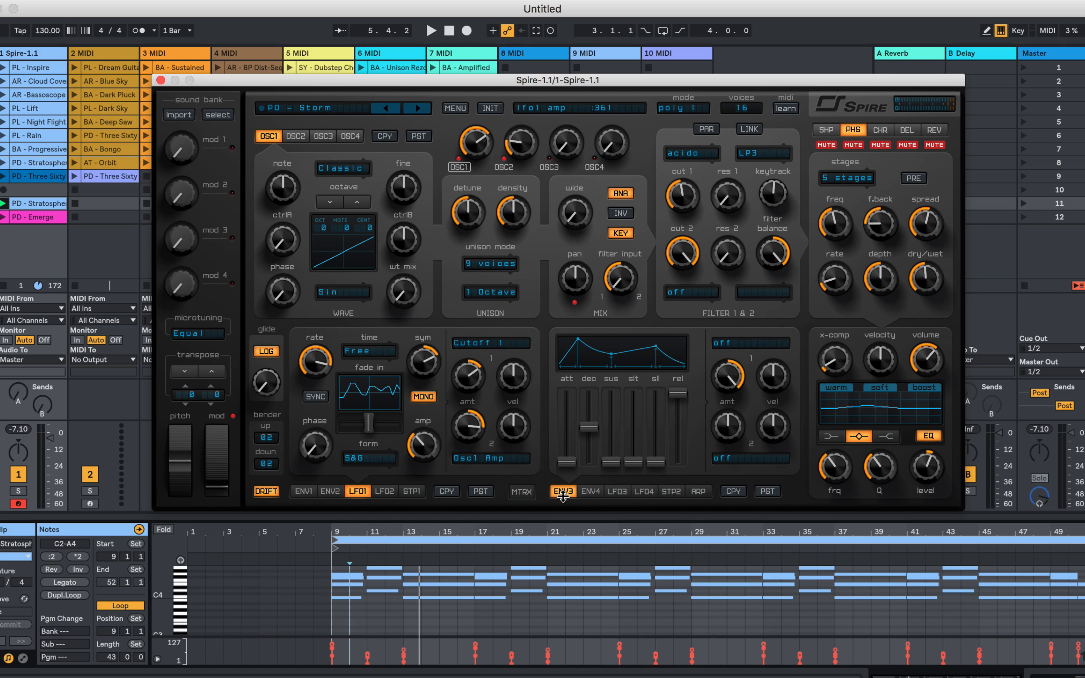
{"action": "left_click", "coordinate": [384, 491]}
{"action": "left_click", "coordinate": [330, 492]}
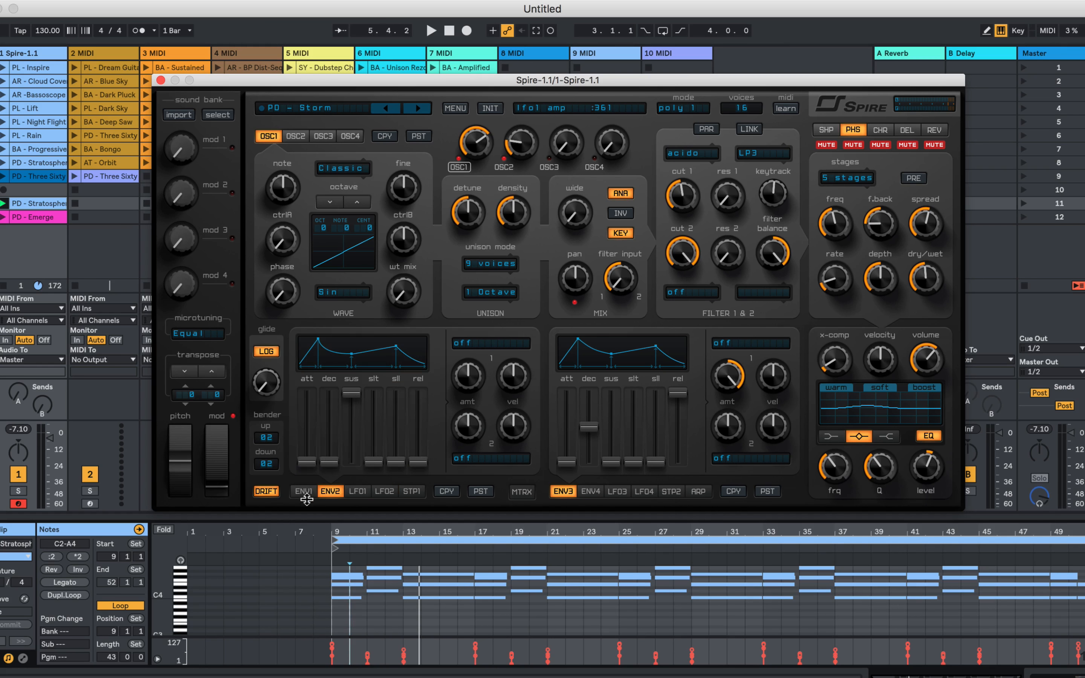
{"action": "left_click", "coordinate": [304, 491]}
{"action": "left_click", "coordinate": [357, 491]}
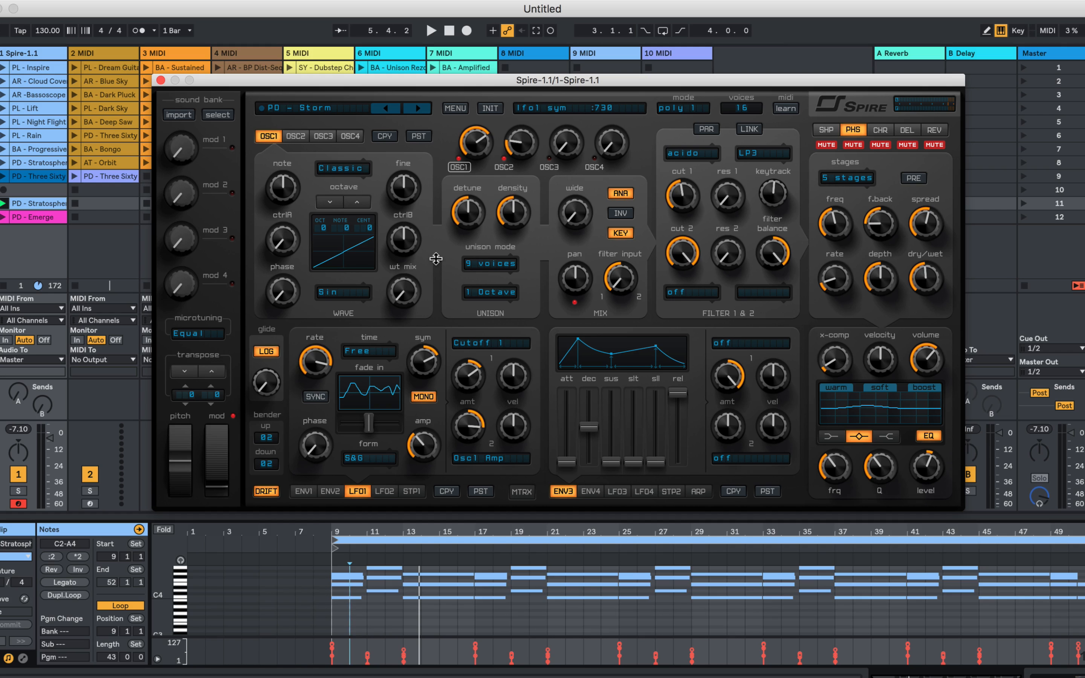
- Isolate the oscillator 2 noise by muting oscillator 1, and turn filter 1 off
{"action": "left_click", "coordinate": [297, 139]}
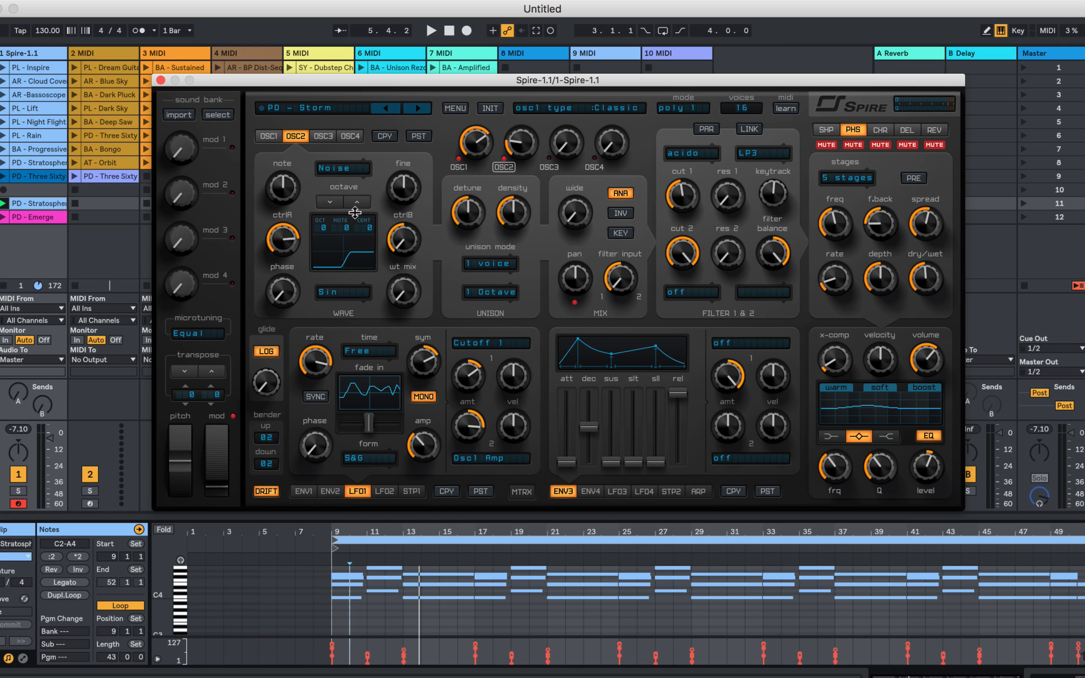
{"action": "left_click", "coordinate": [458, 167]}
{"action": "left_click", "coordinate": [683, 155]}
{"action": "left_click", "coordinate": [681, 167]}
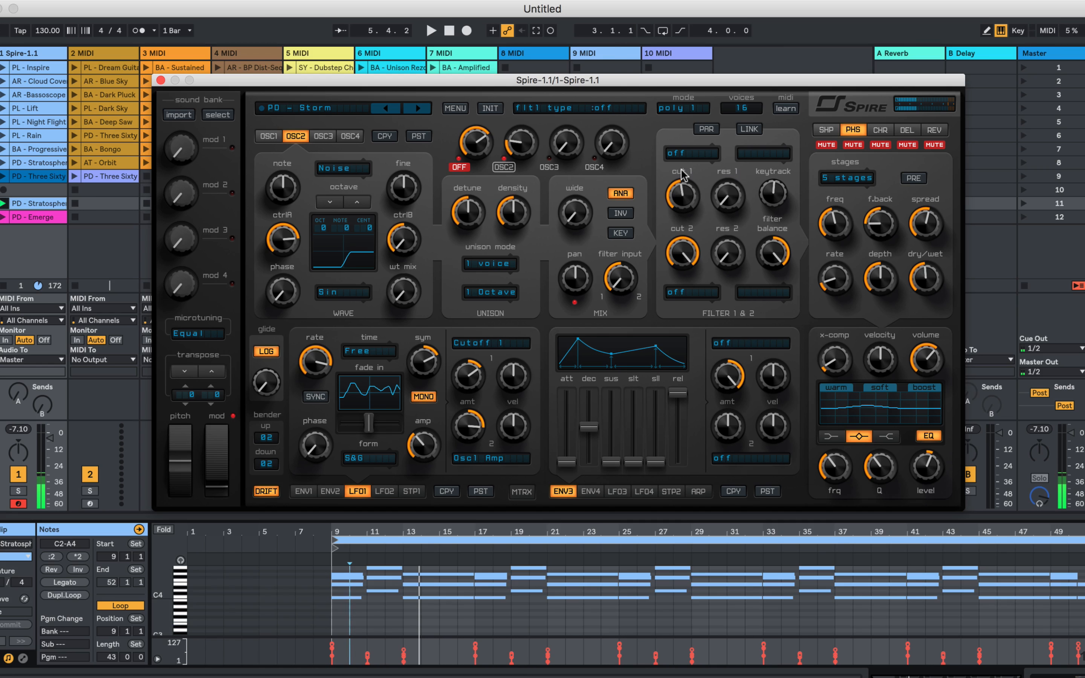
- Try the perfecto type on filter 1, restore acido, and unmute oscillator 1
{"action": "left_click", "coordinate": [683, 153]}
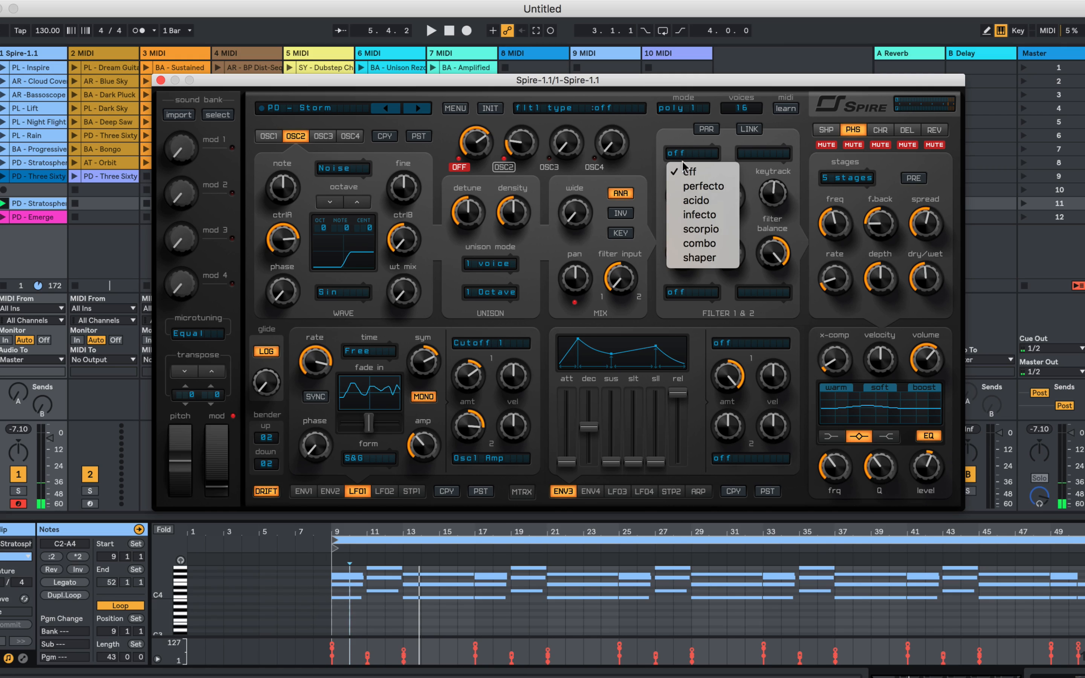
{"action": "left_click", "coordinate": [687, 186]}
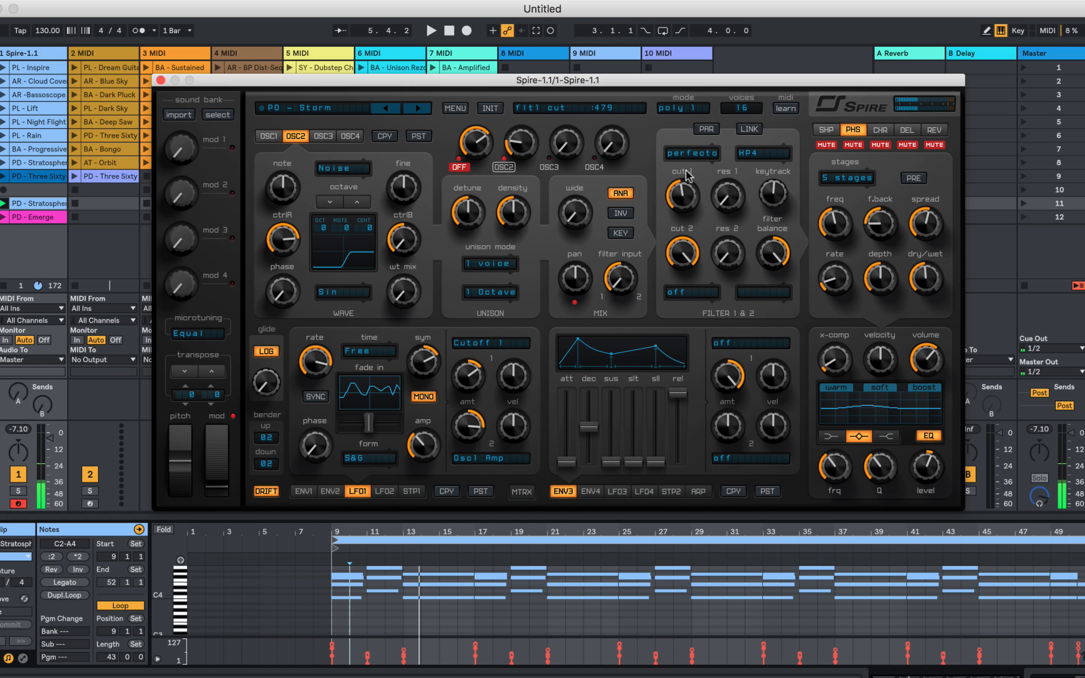
{"action": "left_click", "coordinate": [684, 154]}
{"action": "left_click", "coordinate": [691, 197]}
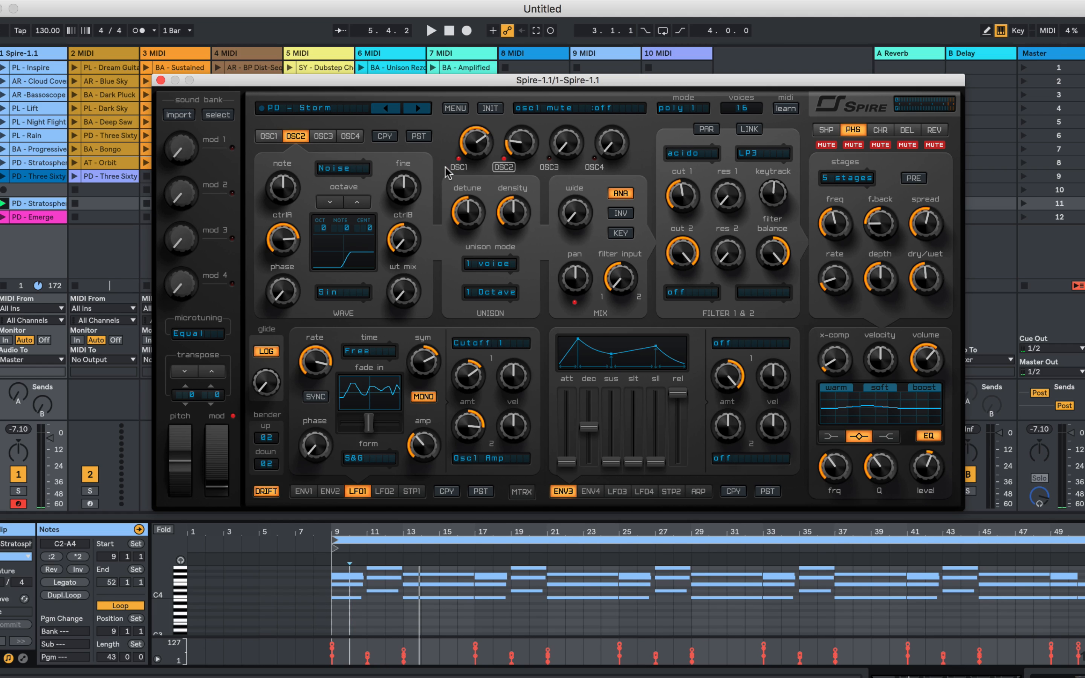
- Audition oscillator 1 with its wide amount raised, and return the amount to 0
{"action": "left_click", "coordinate": [259, 136]}
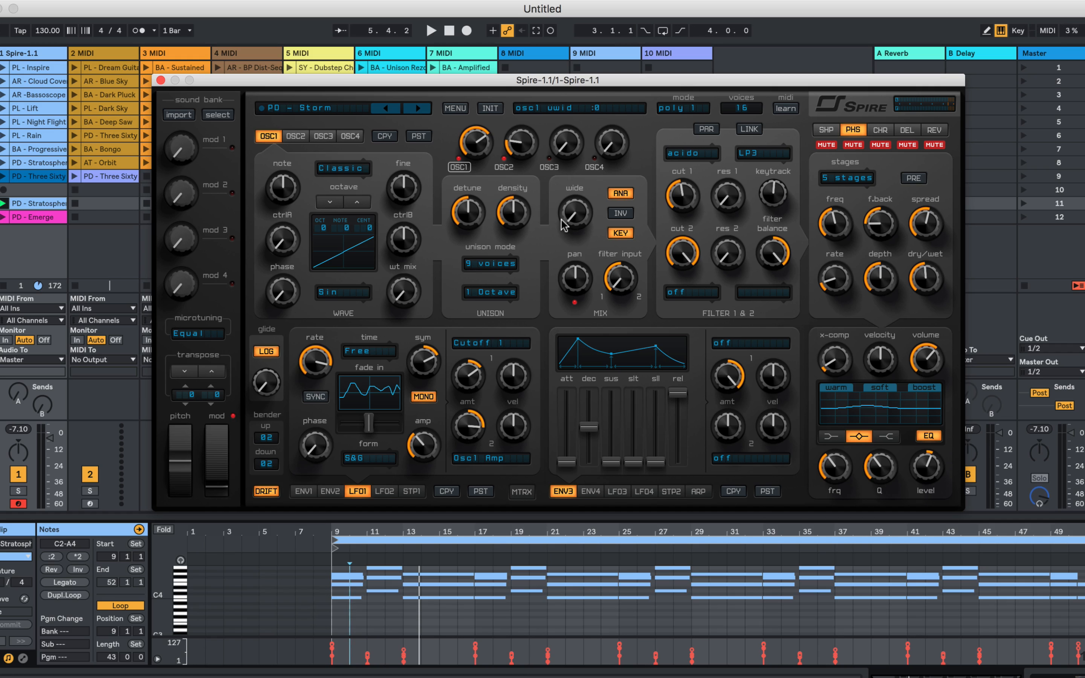
{"action": "left_click_drag", "start_coordinate": [563, 224], "coordinate": [570, 83]}
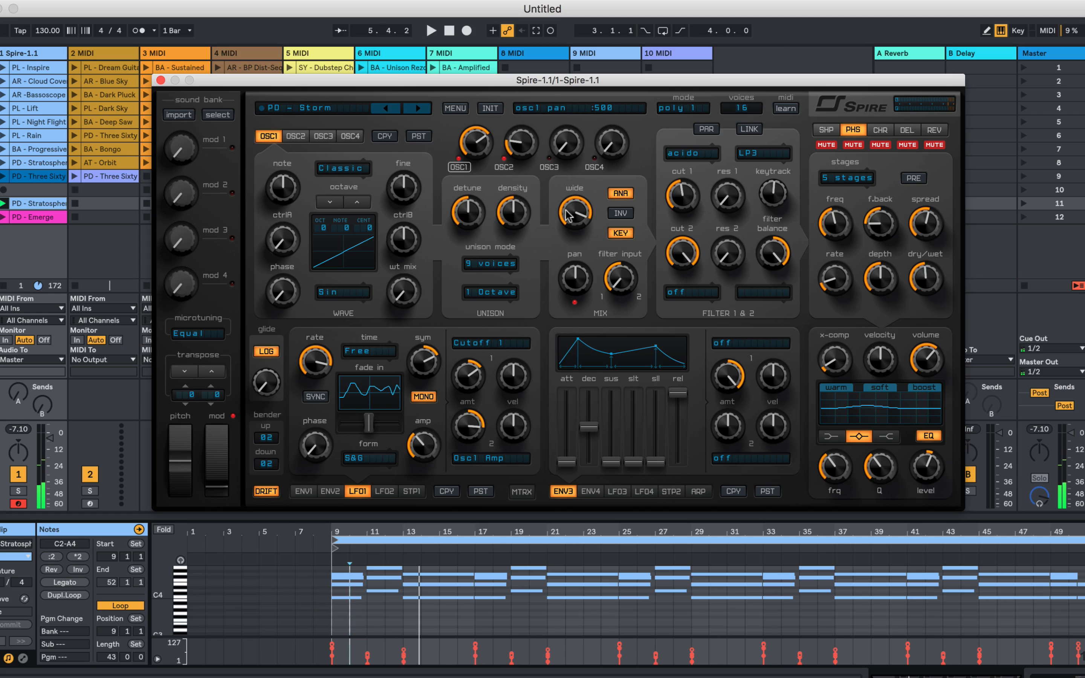
{"action": "left_click_drag", "start_coordinate": [566, 212], "coordinate": [572, 391]}
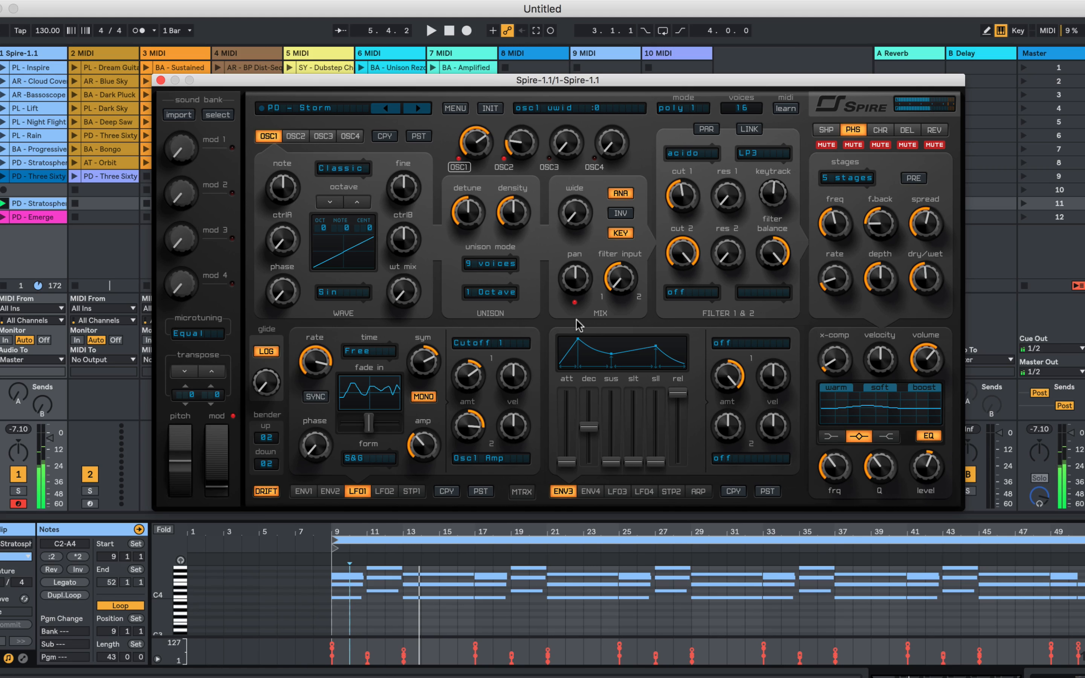
- Unmute the reverb, delay, chorus, phaser and shaper effects of PD - Storm
{"action": "left_click", "coordinate": [932, 145]}
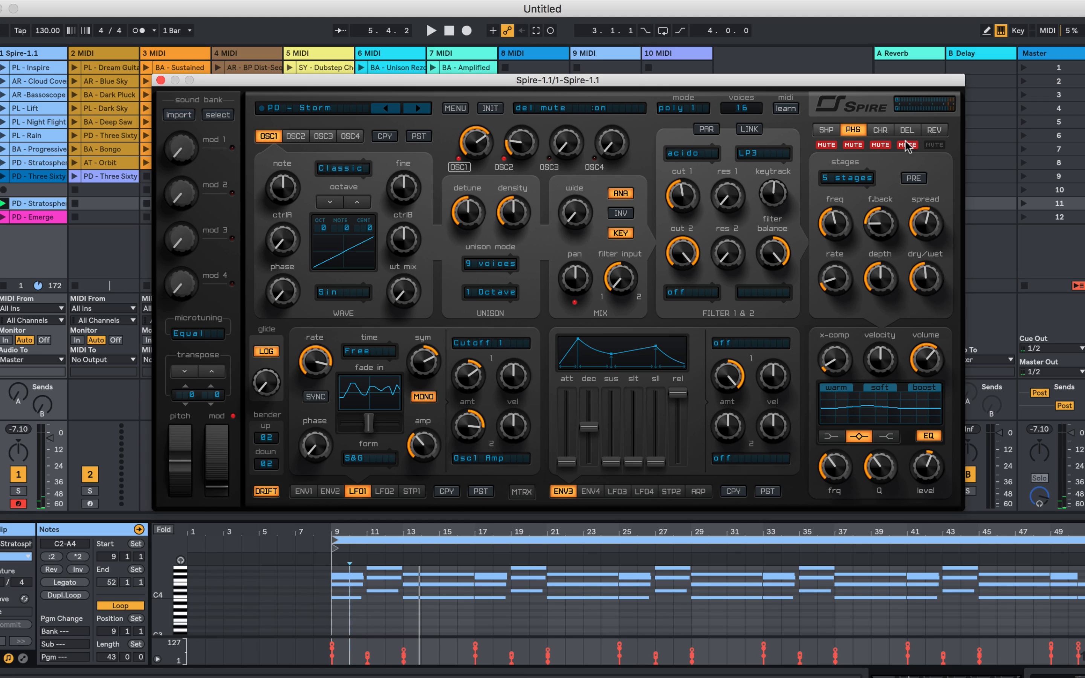
{"action": "left_click", "coordinate": [906, 144]}
{"action": "left_click", "coordinate": [879, 144]}
{"action": "left_click", "coordinate": [853, 144]}
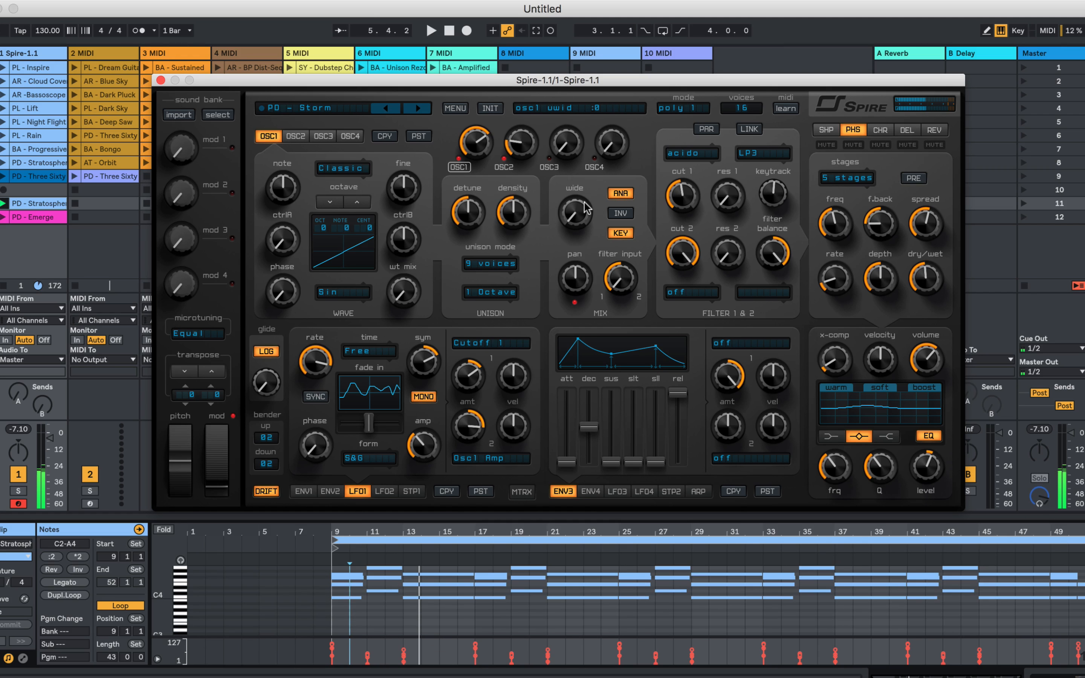
- Compare oscillator 1 with its wide amount raised and at 0 while the effects are active, and try the mod wheel
{"action": "left_click_drag", "start_coordinate": [588, 207], "coordinate": [591, 103]}
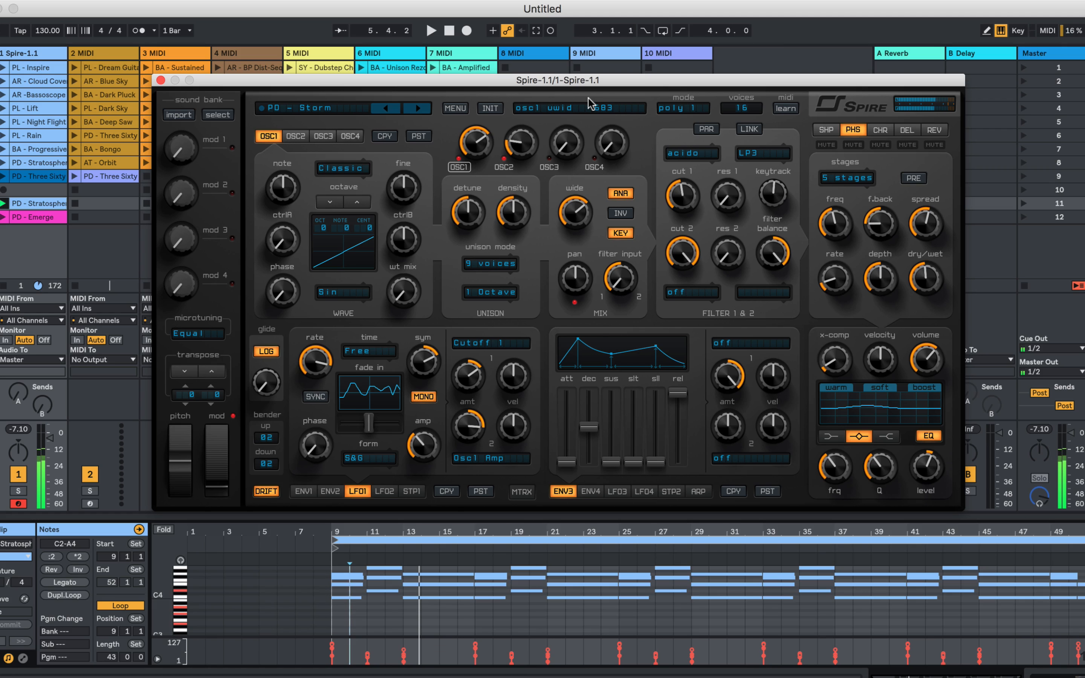
{"action": "left_click_drag", "start_coordinate": [591, 103], "coordinate": [575, 369]}
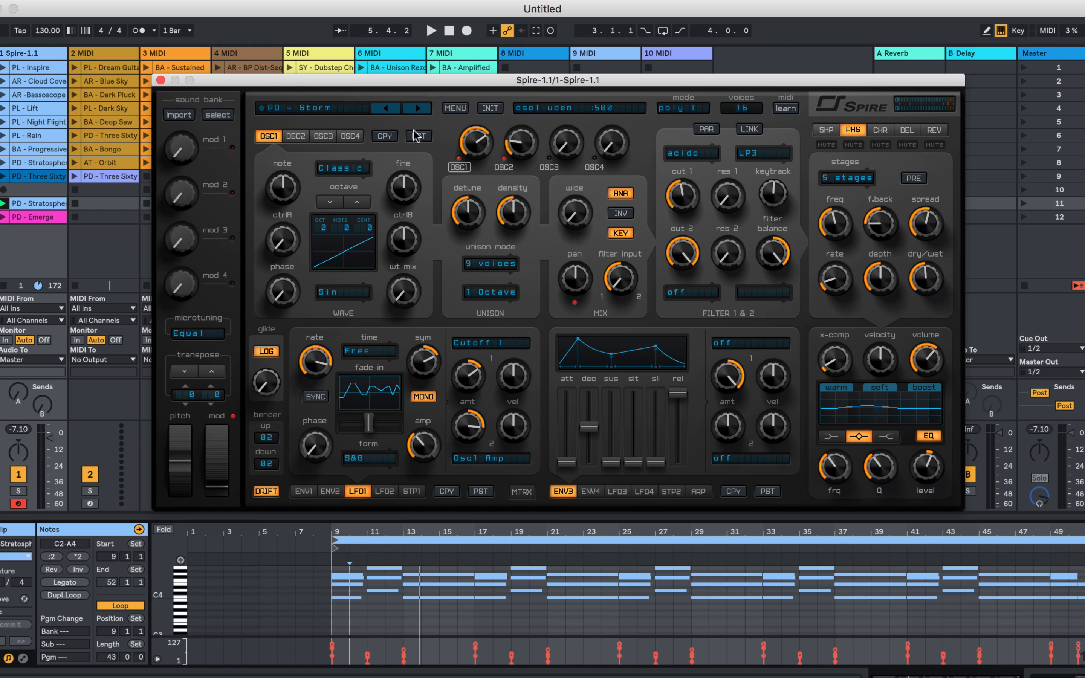
{"action": "mouse_move", "coordinate": [215, 461]}
{"action": "left_mouse_down"}
{"action": "mouse_move", "coordinate": [231, 351]}
{"action": "mouse_move", "coordinate": [228, 466]}
{"action": "left_mouse_up"}
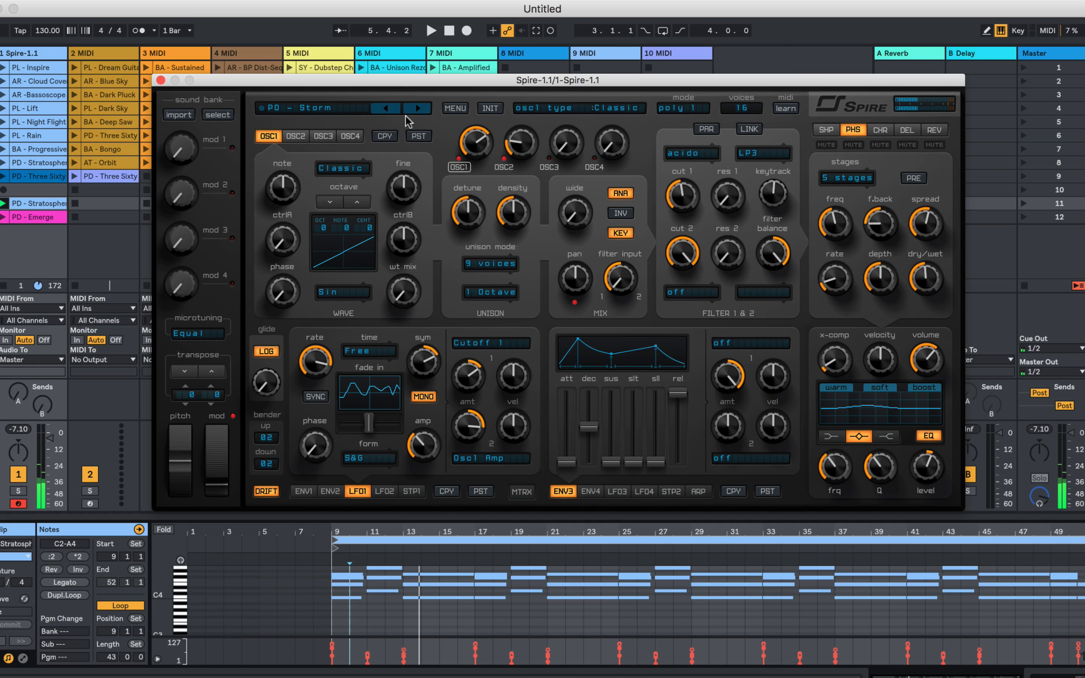
- Load the PD - Stratospher preset and start playback of the clip
{"action": "left_click", "coordinate": [416, 109]}
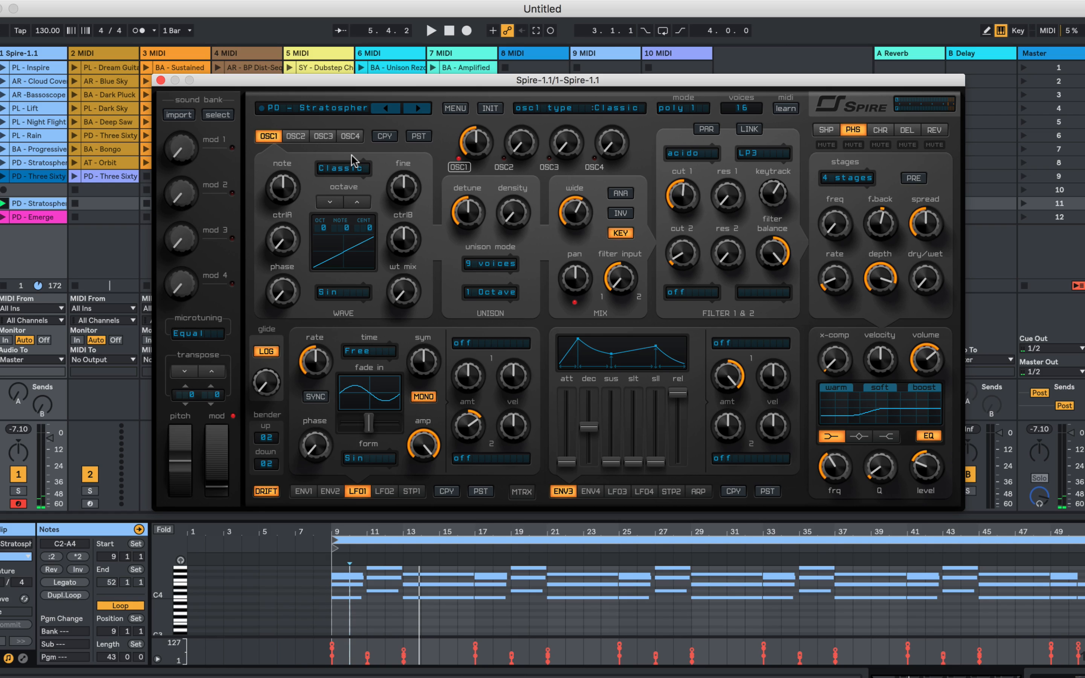
{"action": "key", "text": "space"}
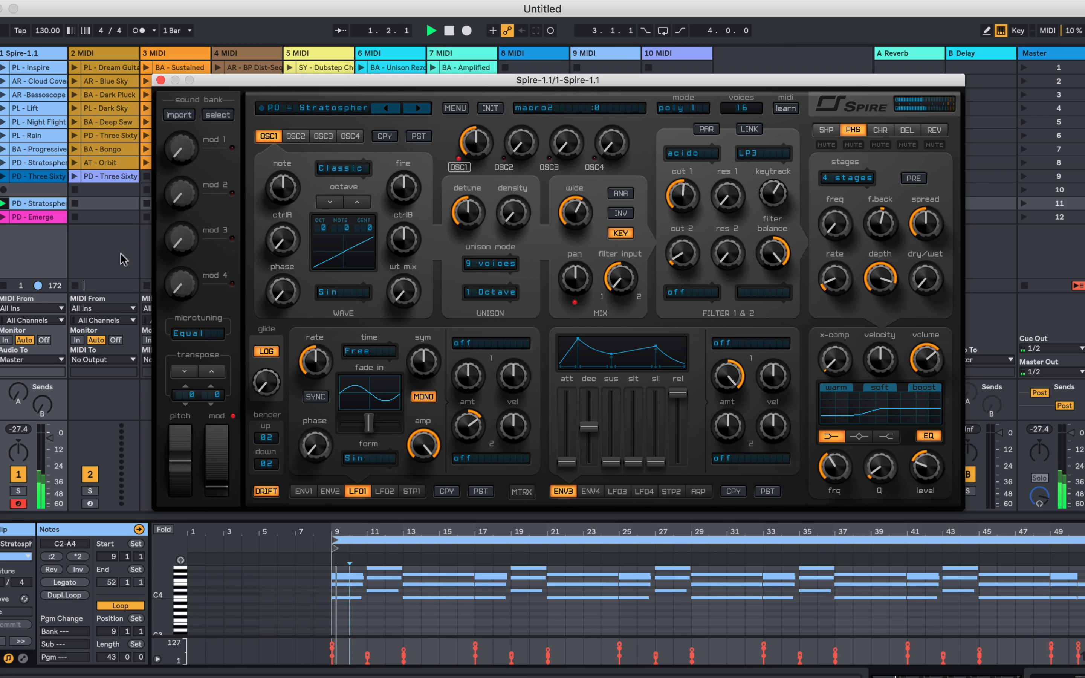
- Transpose all of the MIDI clip's notes down one octave and look over the chord and bass notes
{"action": "left_click", "coordinate": [348, 621]}
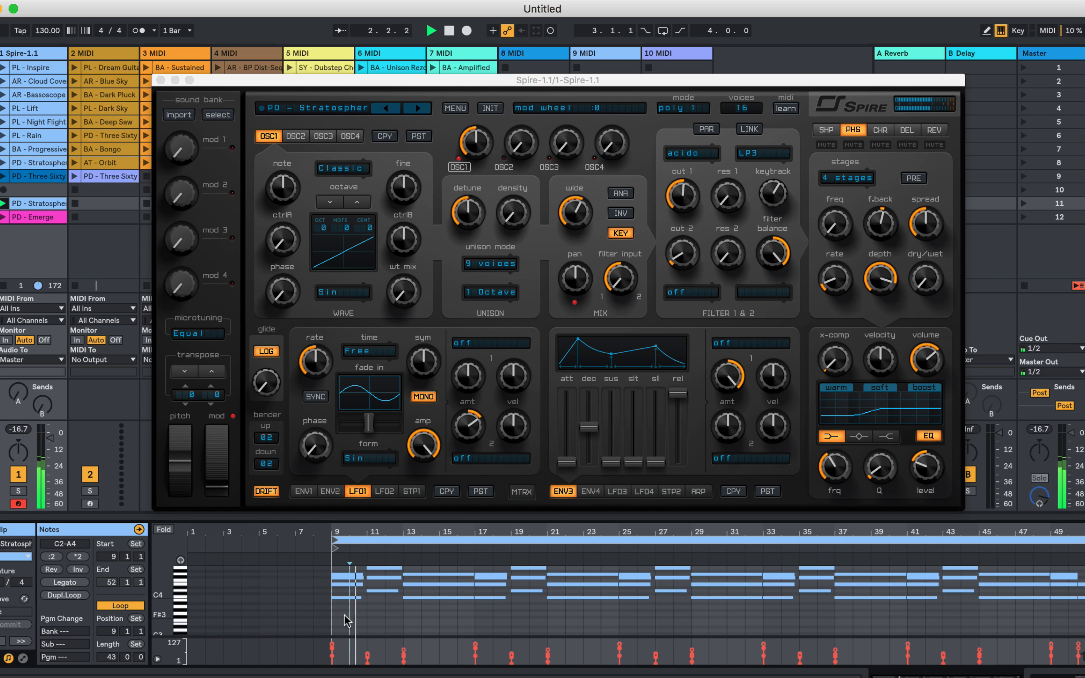
{"action": "key", "text": "super+a"}
{"action": "key", "text": "shift+Down"}
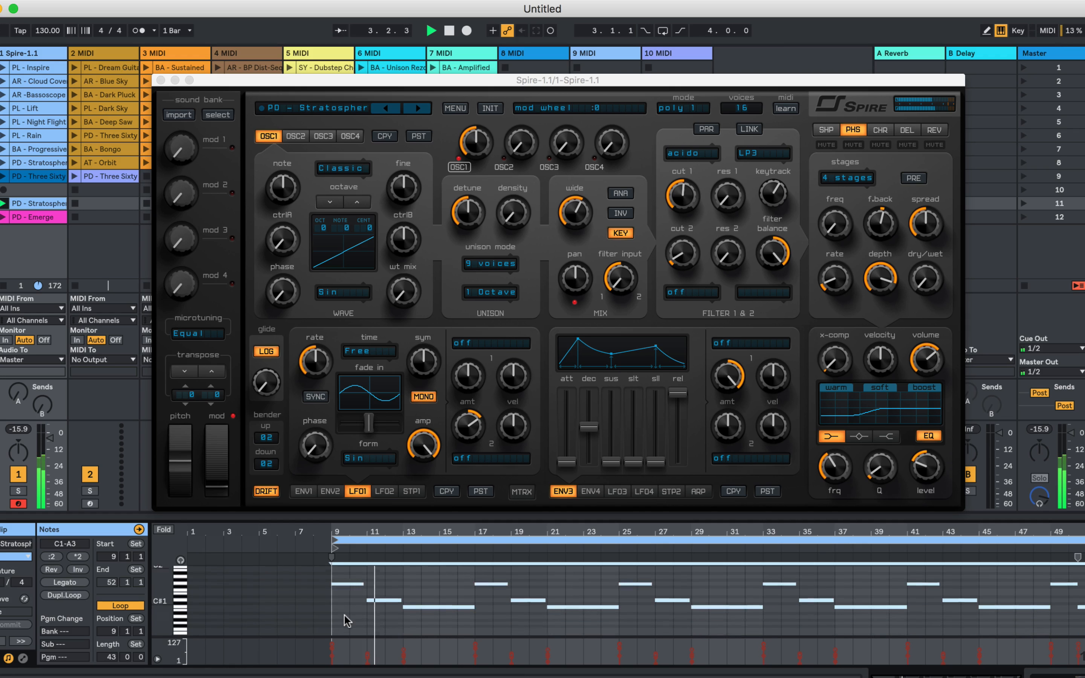
{"action": "scroll", "coordinate": [347, 621], "scroll_direction": "down", "scroll_amount": 3}
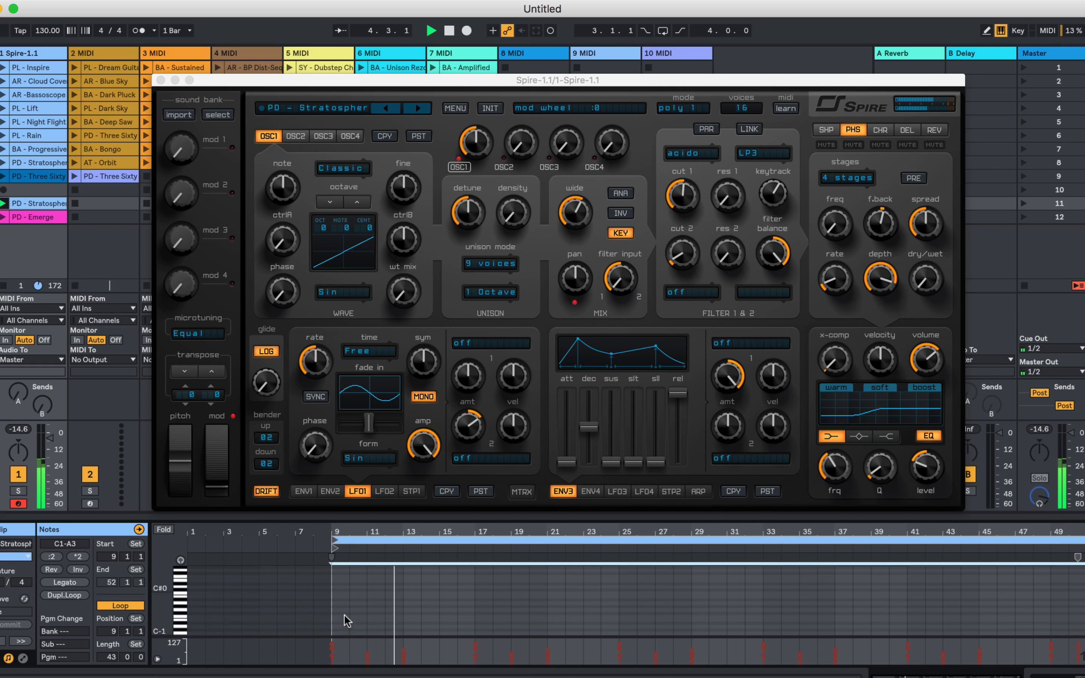
{"action": "scroll", "coordinate": [347, 621], "scroll_direction": "up", "scroll_amount": 5}
{"action": "scroll", "coordinate": [347, 621], "scroll_direction": "up", "scroll_amount": 2}
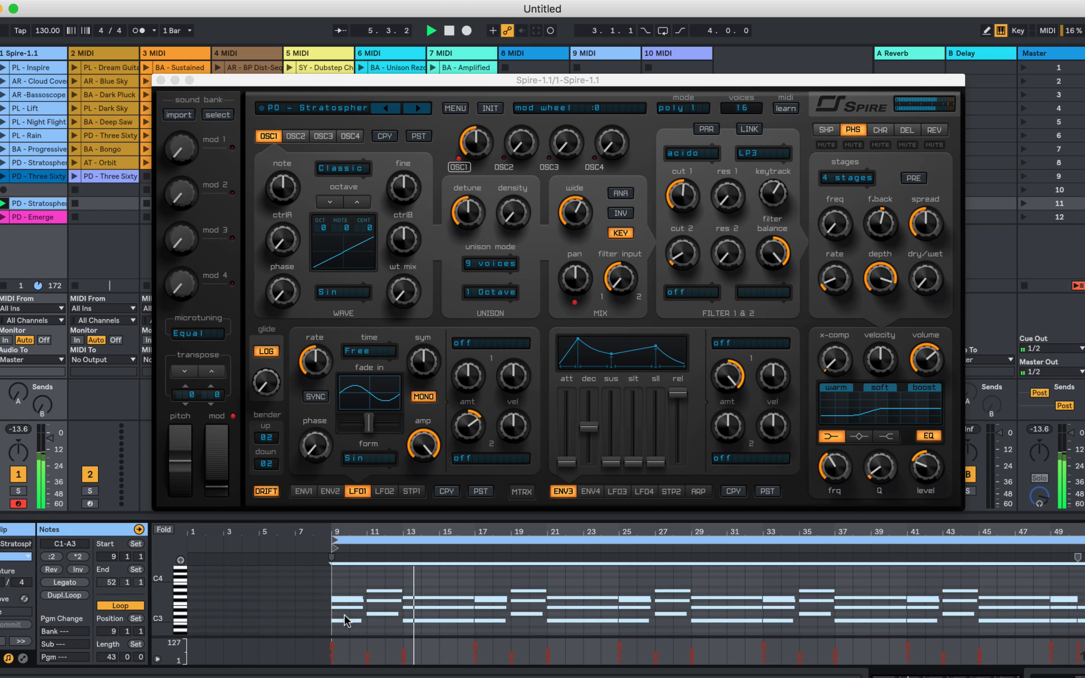
{"action": "scroll", "coordinate": [251, 596], "scroll_direction": "down", "scroll_amount": 5}
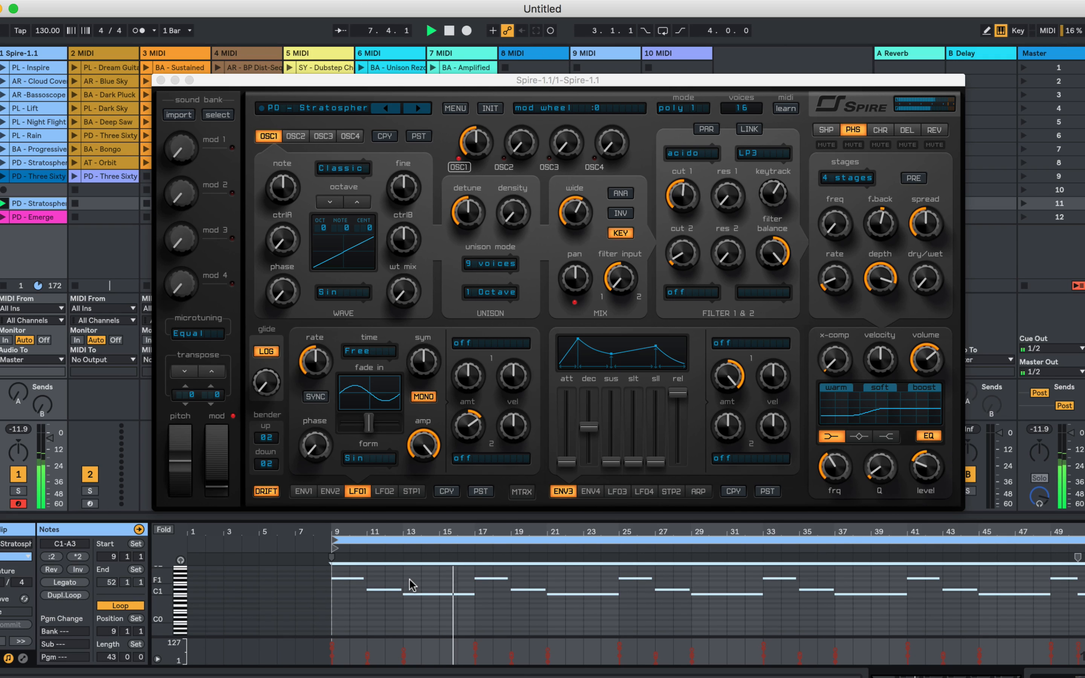
{"action": "scroll", "coordinate": [409, 579], "scroll_direction": "up", "scroll_amount": 3}
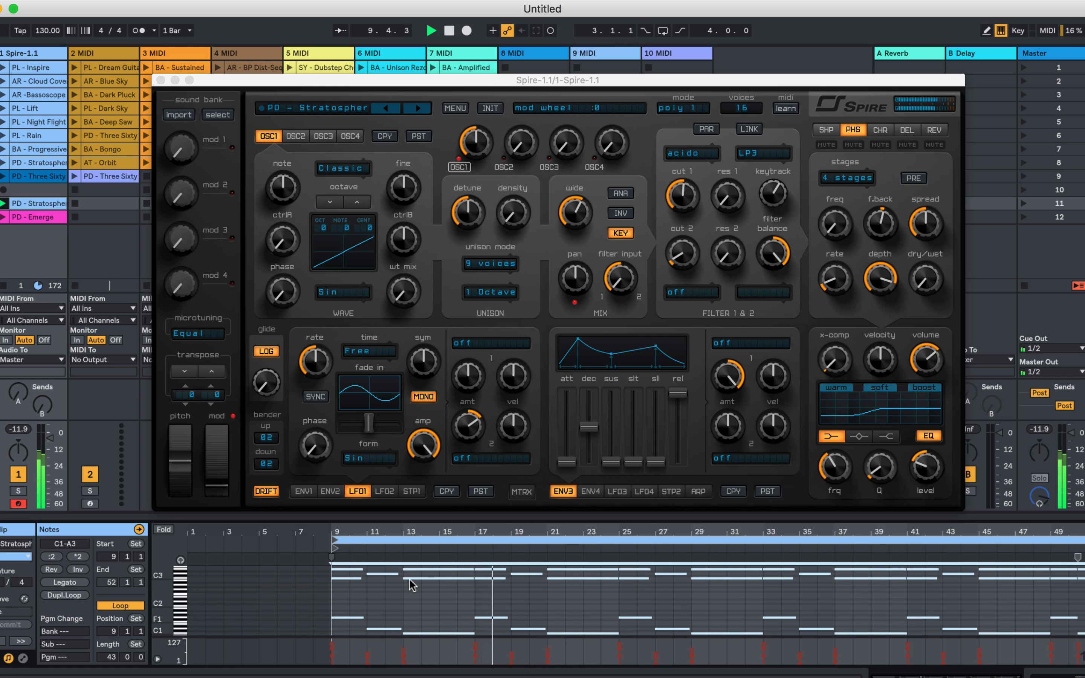
{"action": "scroll", "coordinate": [410, 578], "scroll_direction": "up", "scroll_amount": 1}
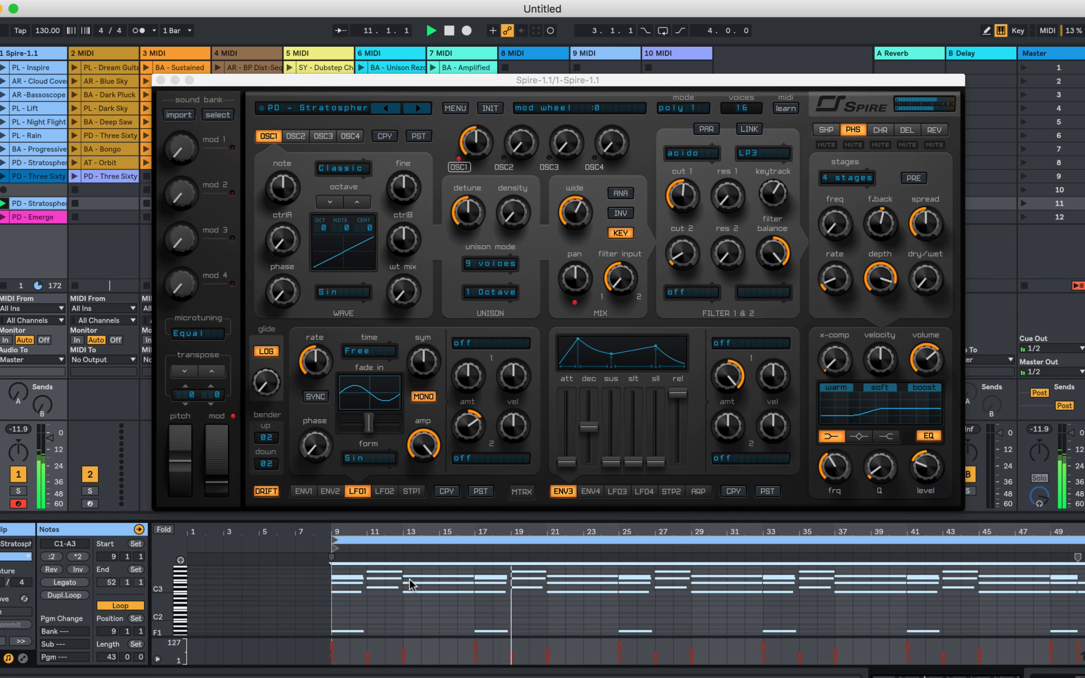
- Show the clip's envelope for the MIDI controller 1 - Modulation
{"action": "left_click", "coordinate": [23, 658]}
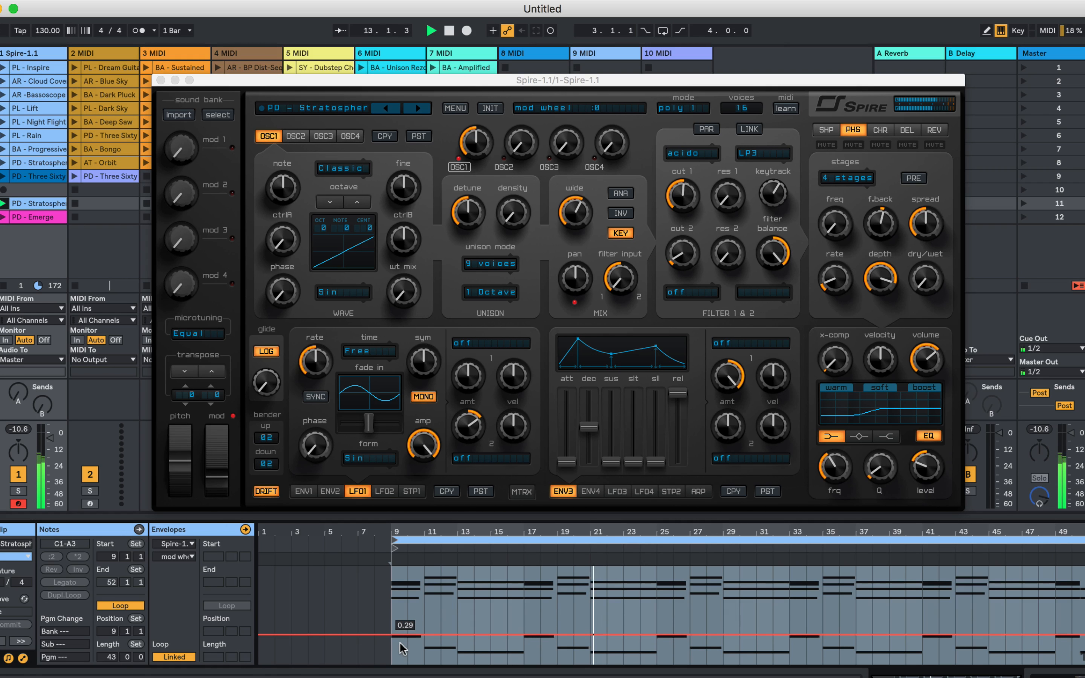
{"action": "left_click", "coordinate": [179, 544]}
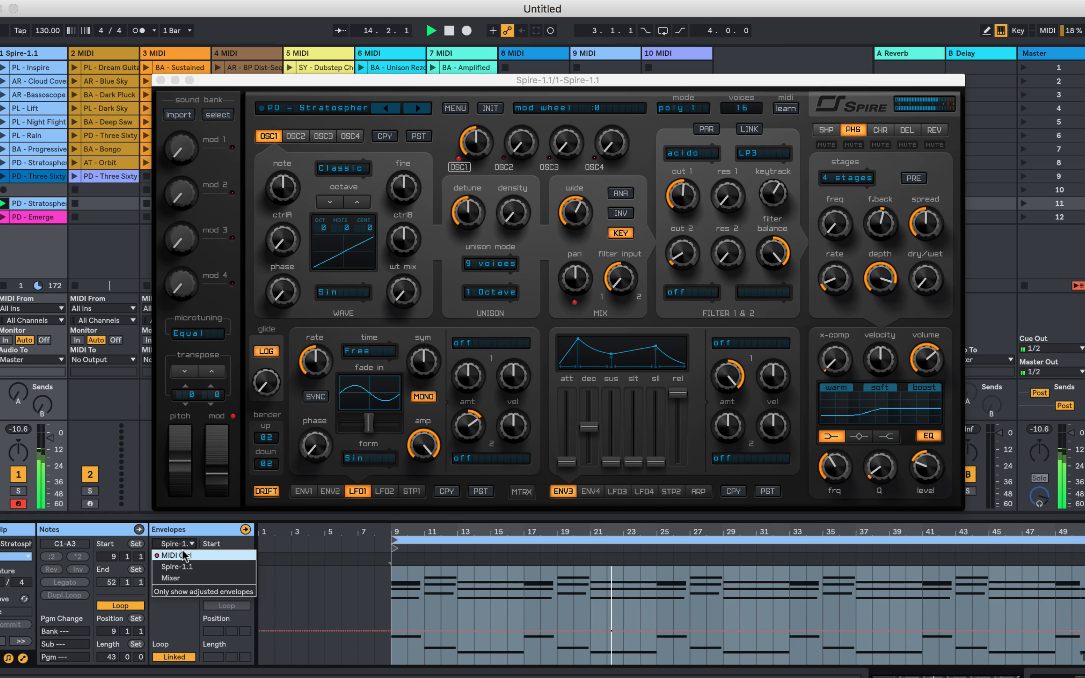
{"action": "left_click", "coordinate": [176, 555]}
{"action": "left_click", "coordinate": [176, 556]}
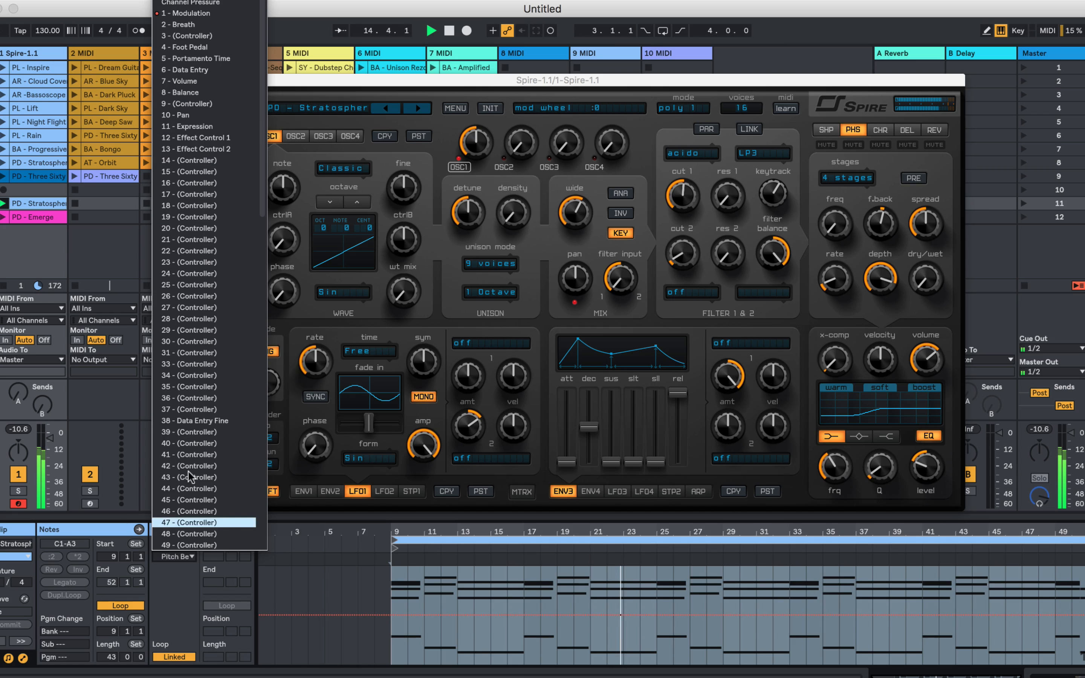
{"action": "left_click", "coordinate": [186, 13]}
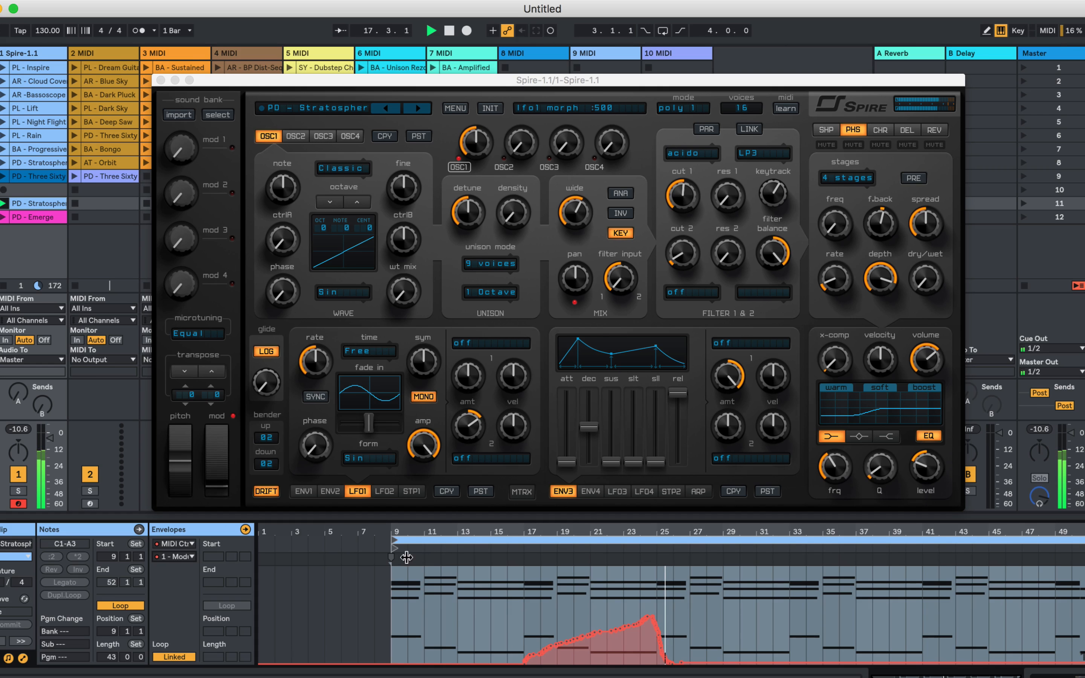
- Mute the reverb and review the delay, chorus, phaser and shaper settings, ending with the reverb settings shown
{"action": "left_click", "coordinate": [924, 131]}
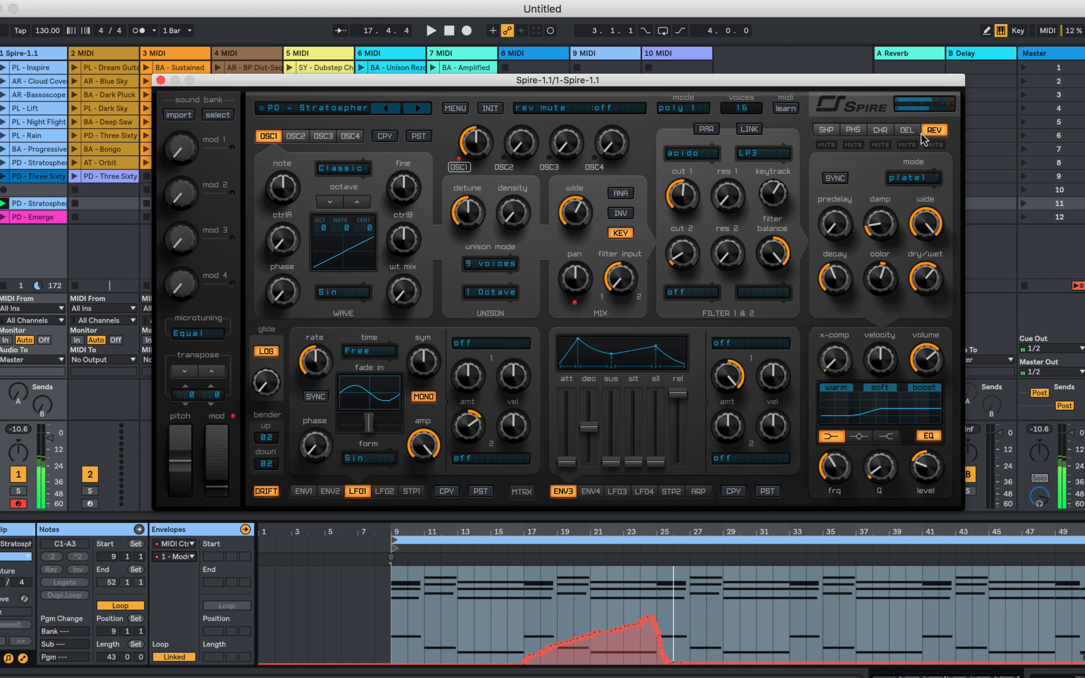
{"action": "left_click", "coordinate": [932, 145]}
{"action": "left_click", "coordinate": [901, 130]}
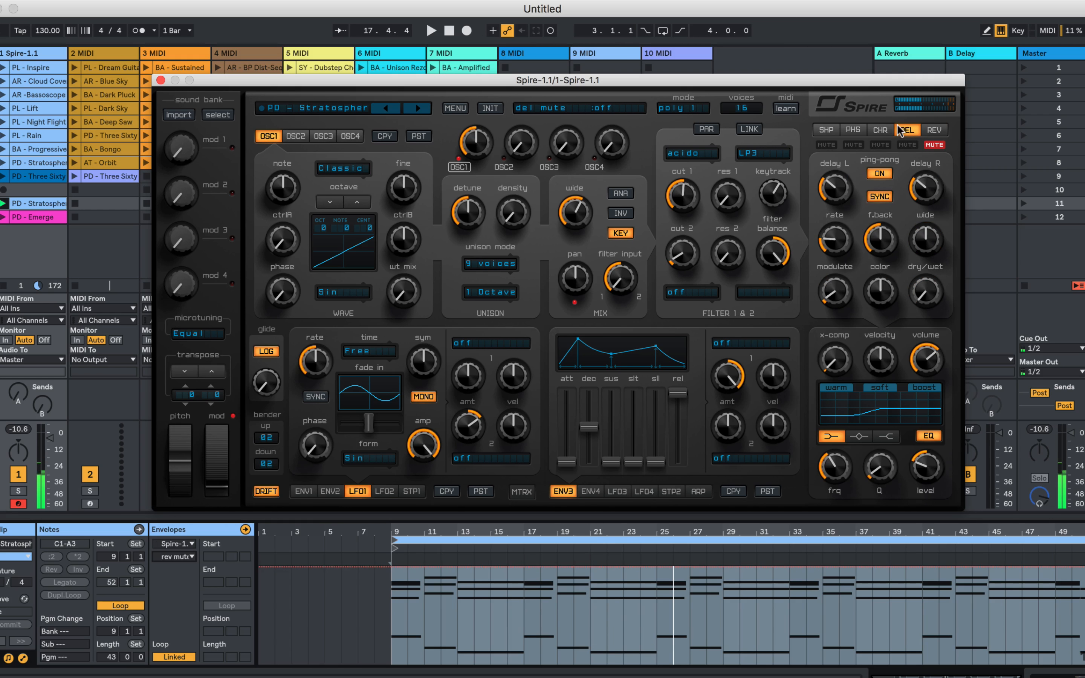
{"action": "left_click", "coordinate": [872, 130]}
{"action": "left_click", "coordinate": [851, 127]}
{"action": "left_click", "coordinate": [833, 128]}
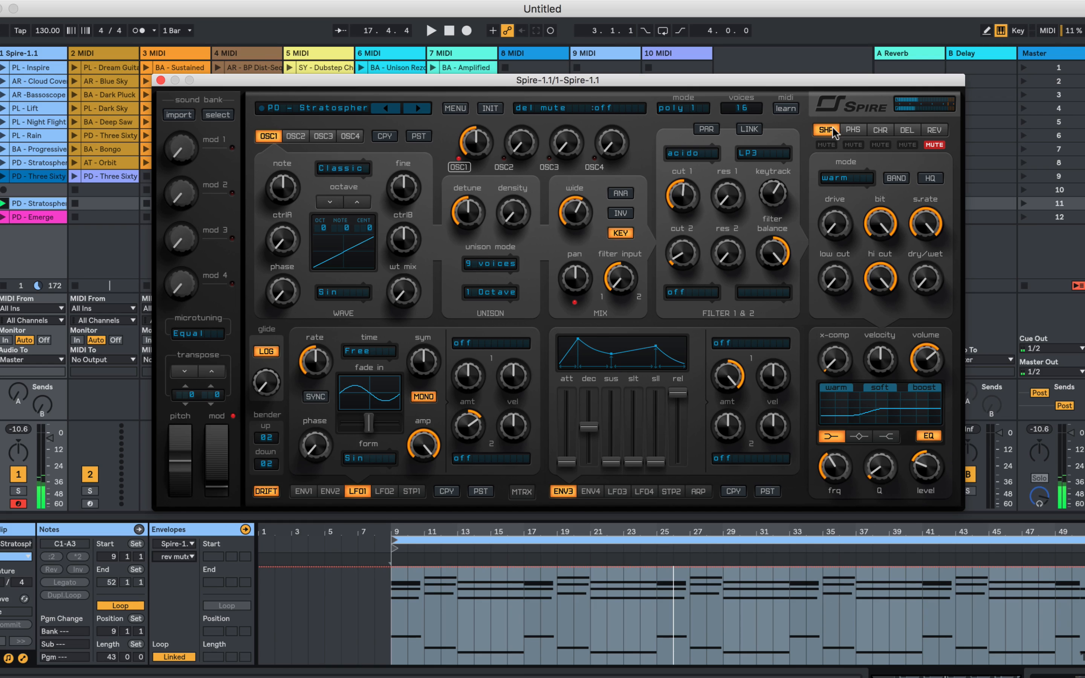
{"action": "left_click", "coordinate": [936, 131]}
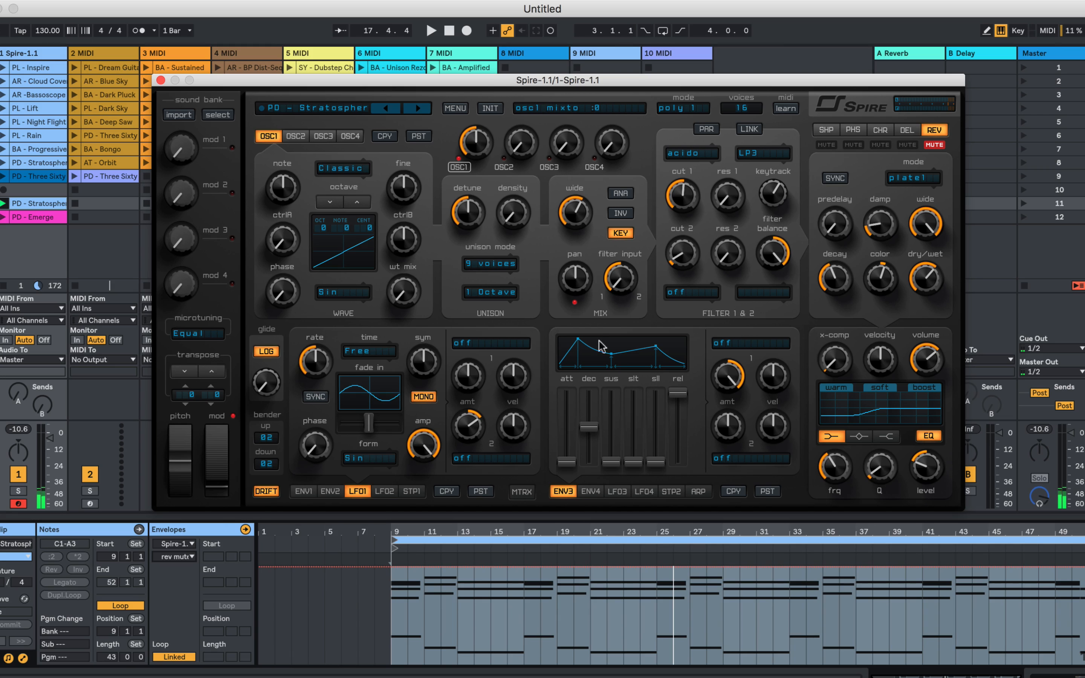
- Examine the release setting of envelope 1 and play the clip to hear it
{"action": "left_click", "coordinate": [303, 491]}
{"action": "left_click", "coordinate": [419, 408]}
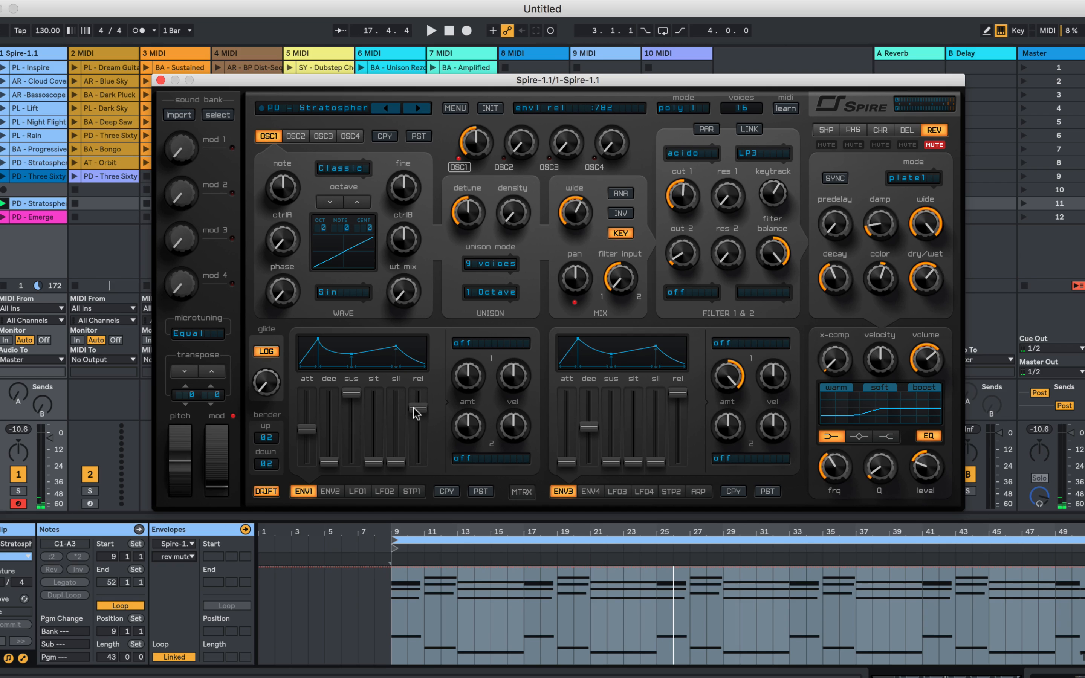
{"action": "key", "text": "space"}
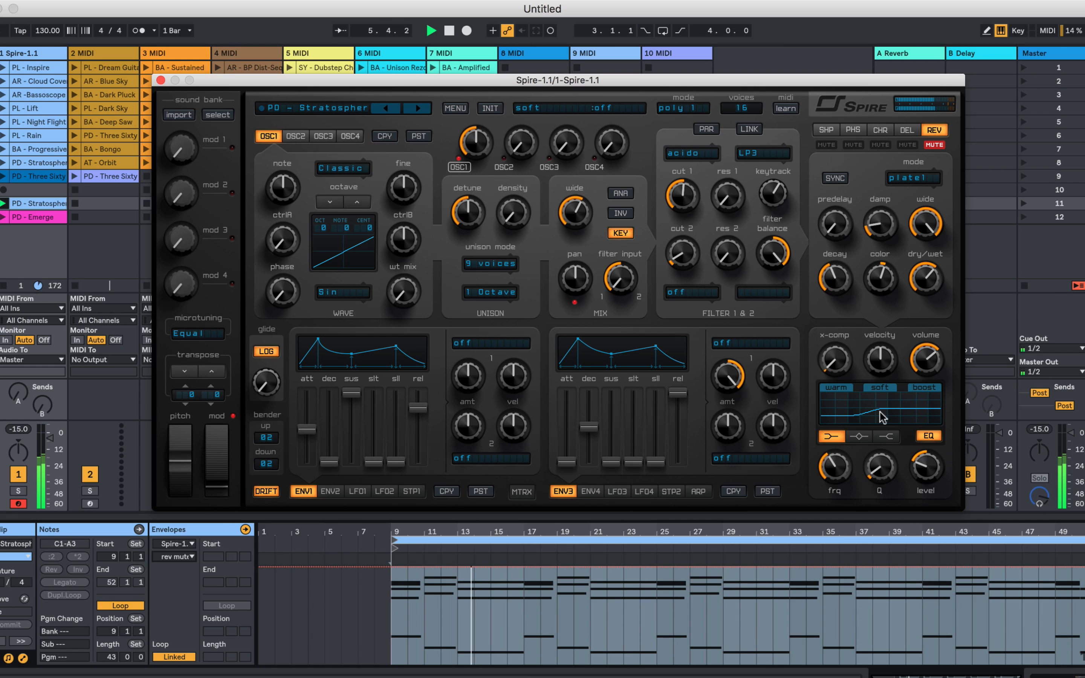
- Check the EQ's high and mid bands, set the low band's level to 239, and restart playback
{"action": "left_click", "coordinate": [881, 437]}
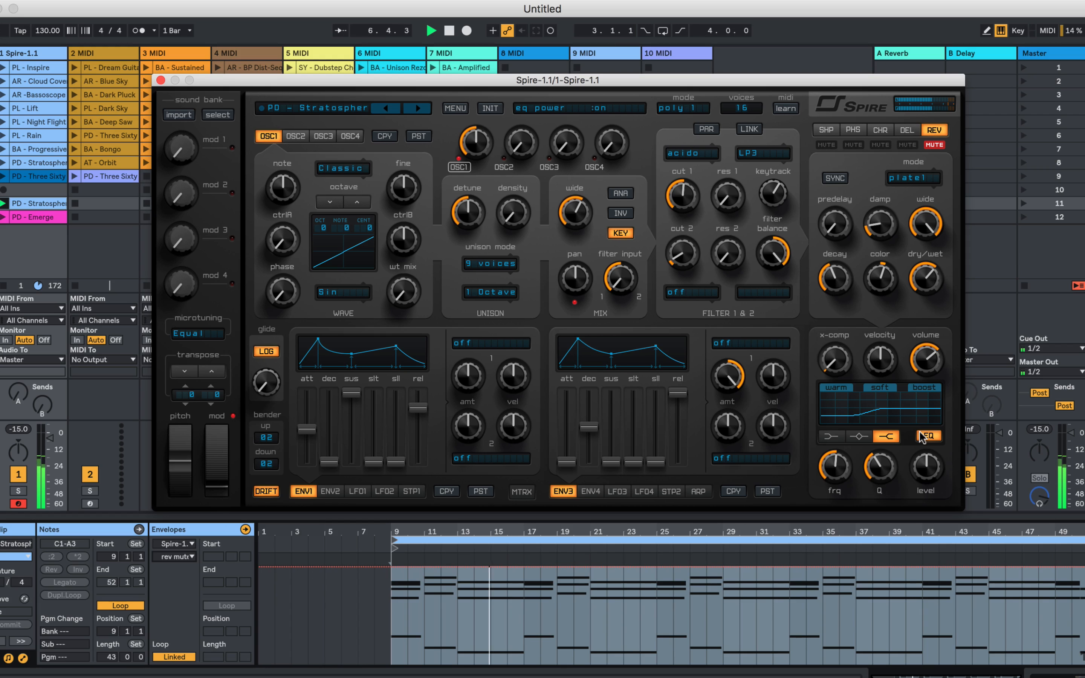
{"action": "left_click", "coordinate": [862, 434]}
{"action": "left_click", "coordinate": [834, 433]}
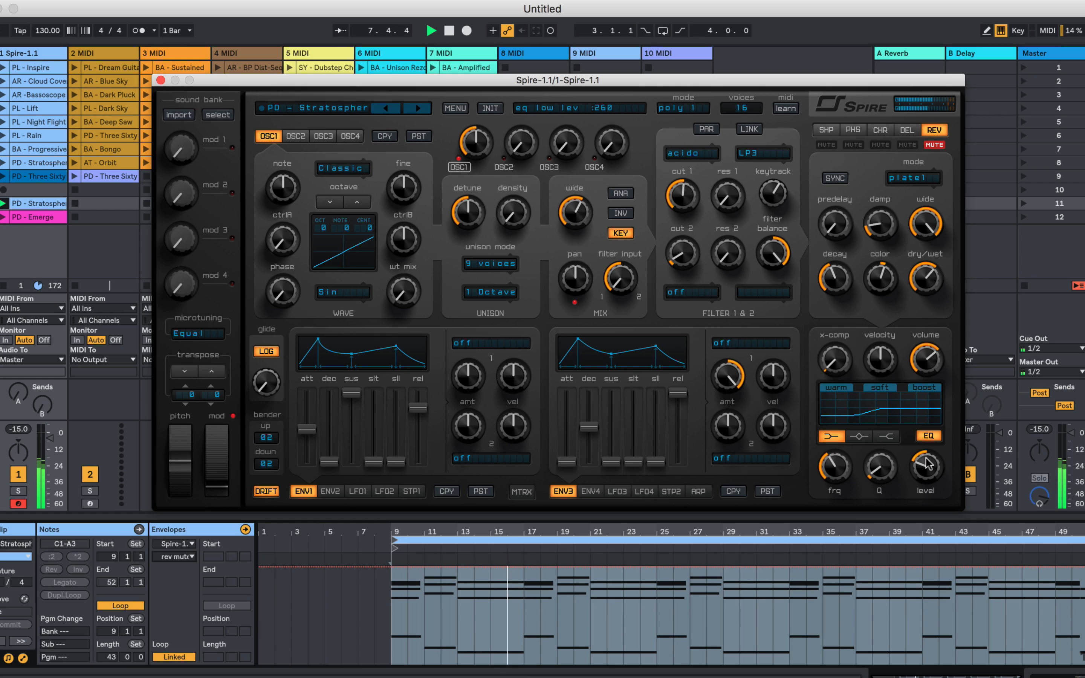
{"action": "mouse_move", "coordinate": [925, 467]}
{"action": "left_mouse_down"}
{"action": "mouse_move", "coordinate": [928, 434]}
{"action": "mouse_move", "coordinate": [926, 466]}
{"action": "left_mouse_up"}
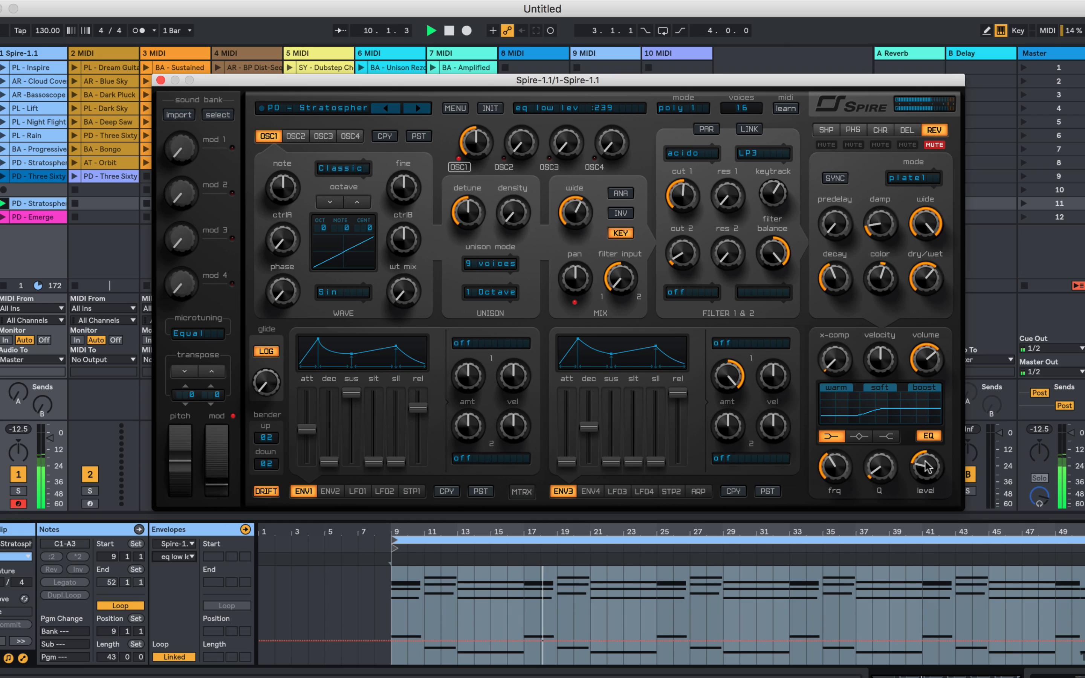
{"action": "key", "text": "space"}
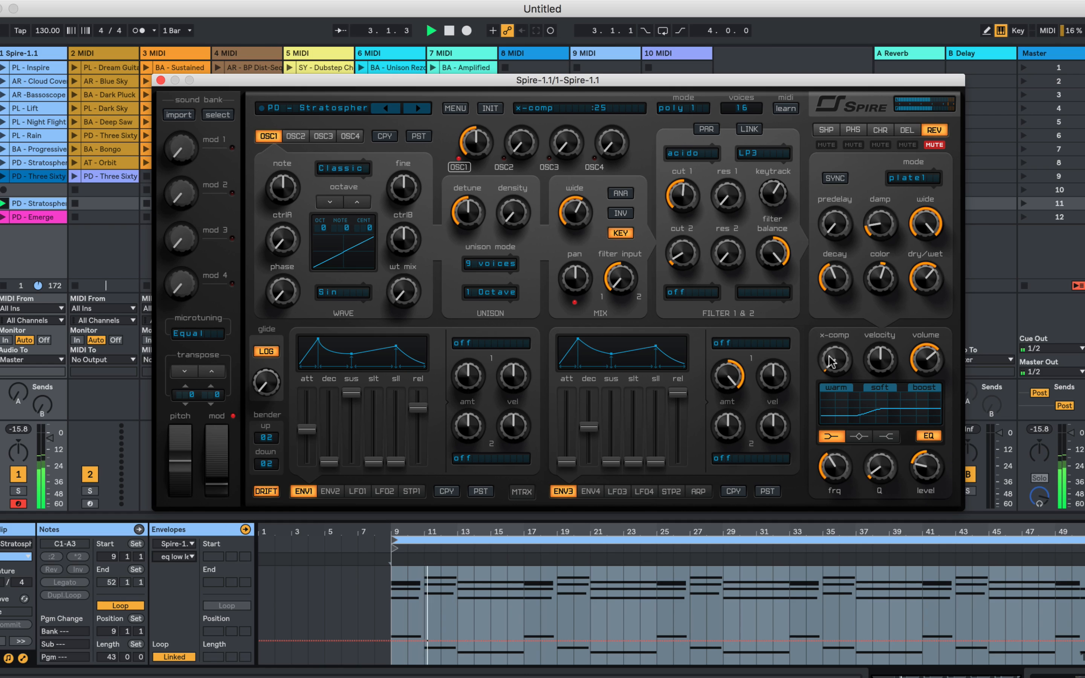
- Review envelope 2 with its Cutoff 1 target, and the settings of the LFOs
{"action": "left_click", "coordinate": [328, 491]}
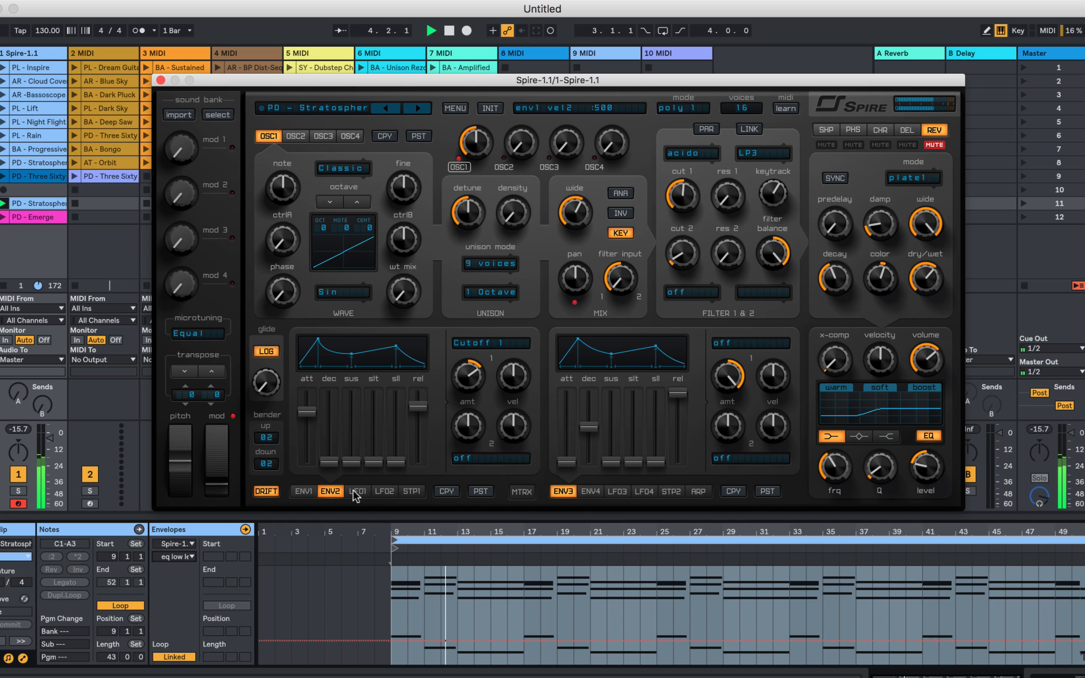
{"action": "mouse_move", "coordinate": [469, 375]}
{"action": "left_click", "coordinate": [364, 490]}
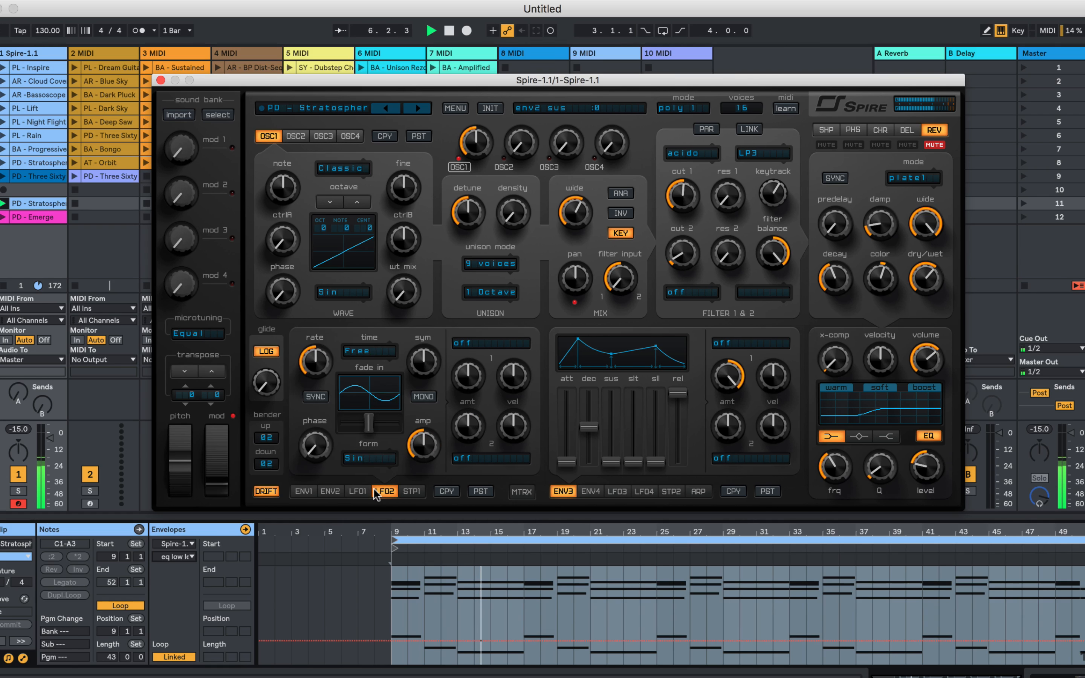
{"action": "left_click", "coordinate": [607, 492]}
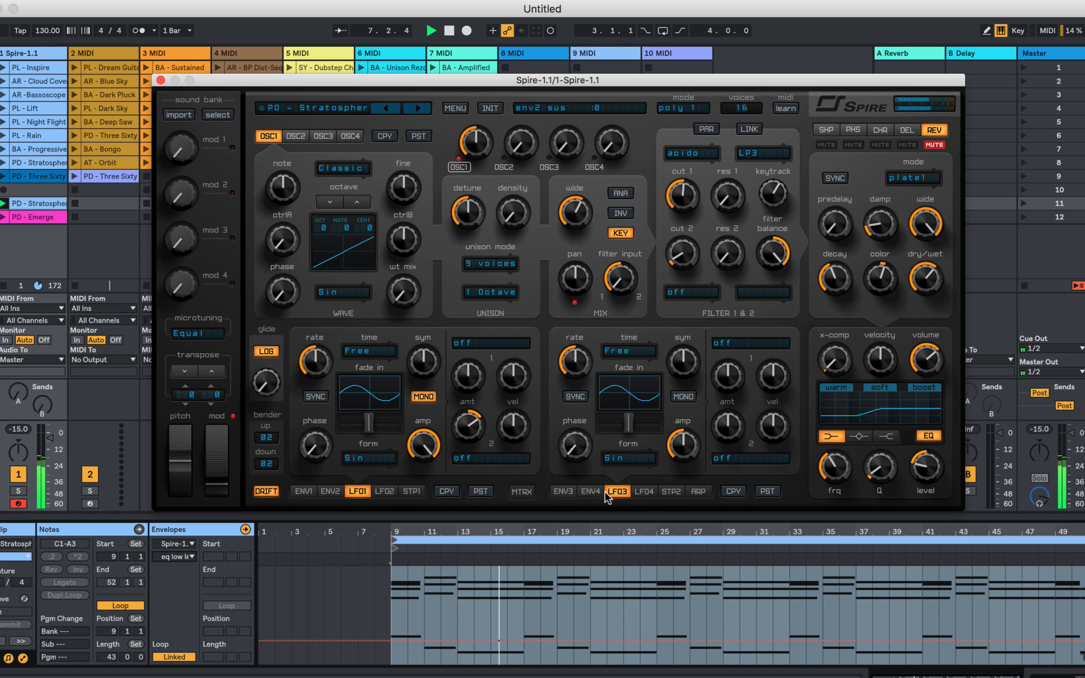
{"action": "left_click", "coordinate": [635, 493]}
- In the modulation matrix, check slot 1's source options, keep Osc1, and set the Osc1 Detune amount to 751
{"action": "left_click", "coordinate": [516, 491]}
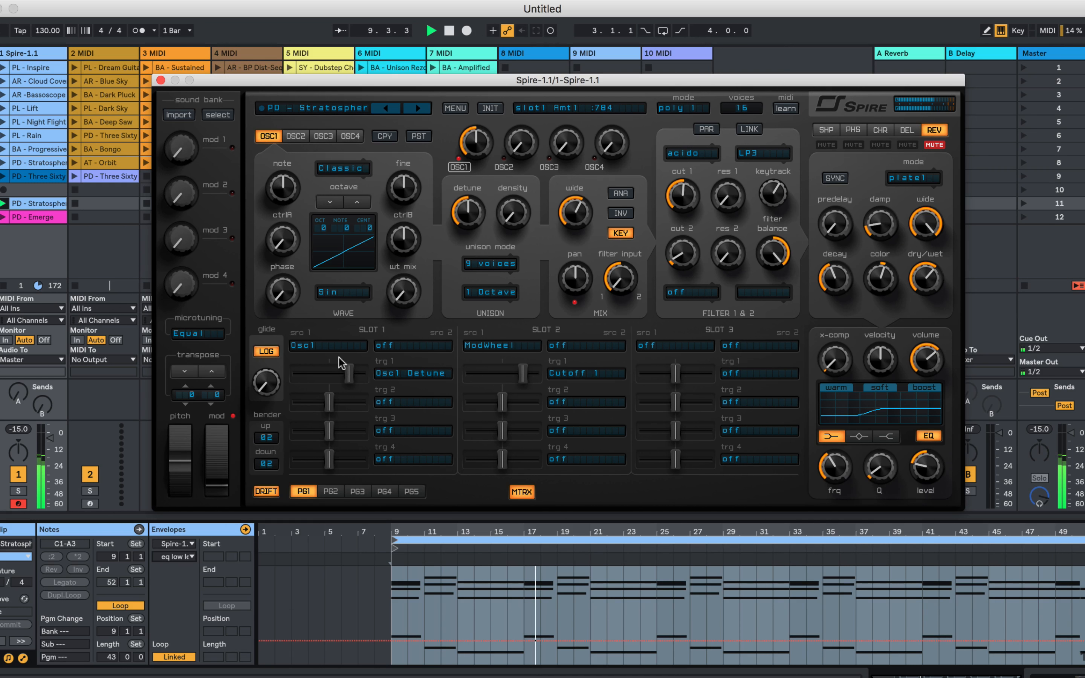
{"action": "left_click", "coordinate": [330, 346]}
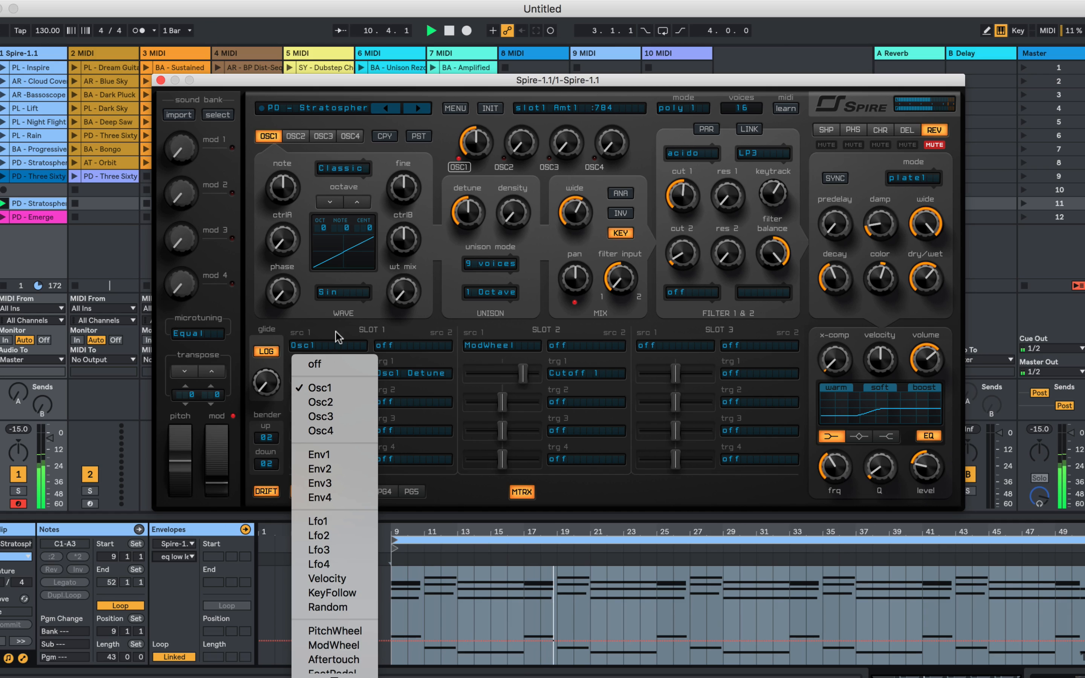
{"action": "left_click", "coordinate": [335, 334]}
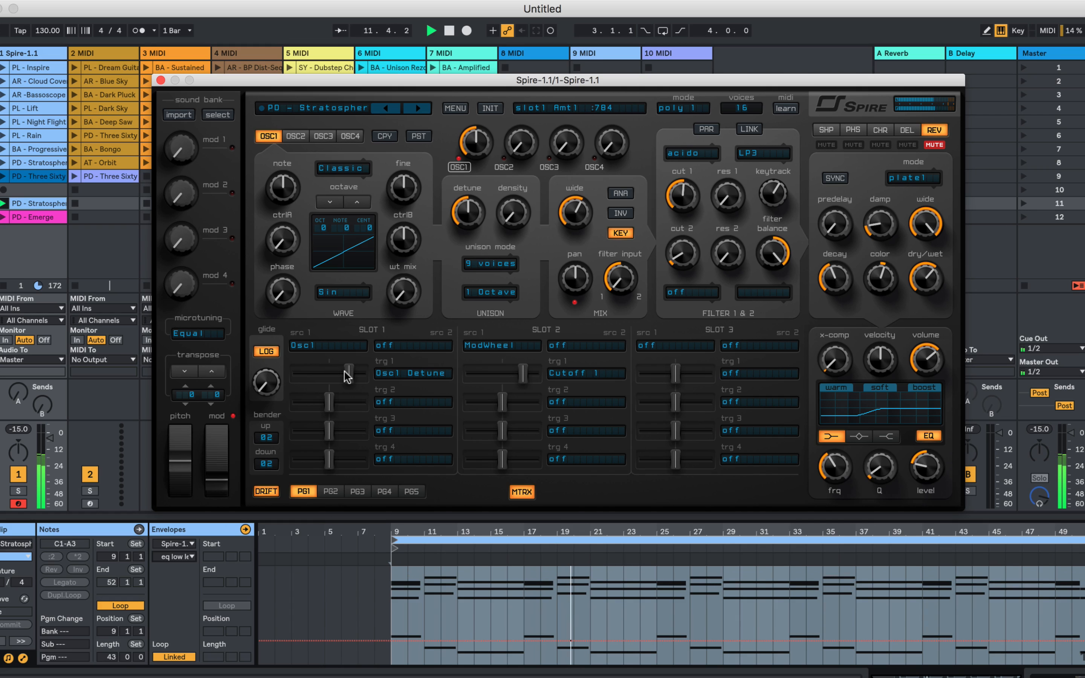
{"action": "mouse_move", "coordinate": [348, 373]}
{"action": "left_mouse_down"}
{"action": "mouse_move", "coordinate": [364, 373]}
{"action": "mouse_move", "coordinate": [342, 373]}
{"action": "left_mouse_up"}
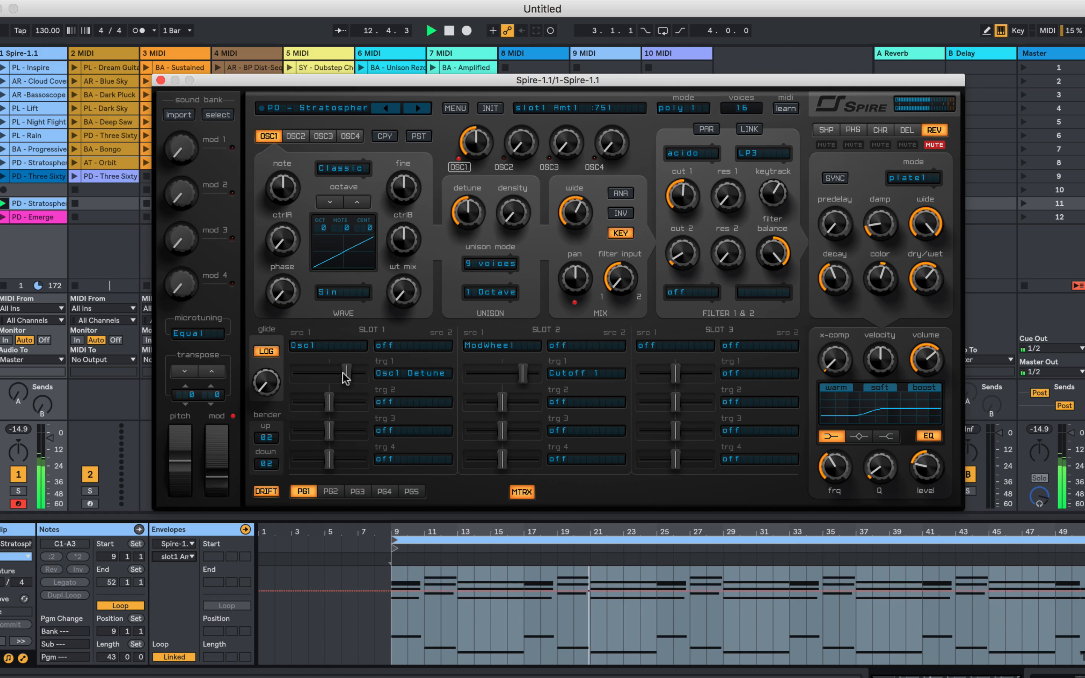
- Check slot 1's source options, play the clip, and set the slot's Osc1 Detune amount to 867 before leaving the modulation matrix
{"action": "left_click", "coordinate": [325, 349]}
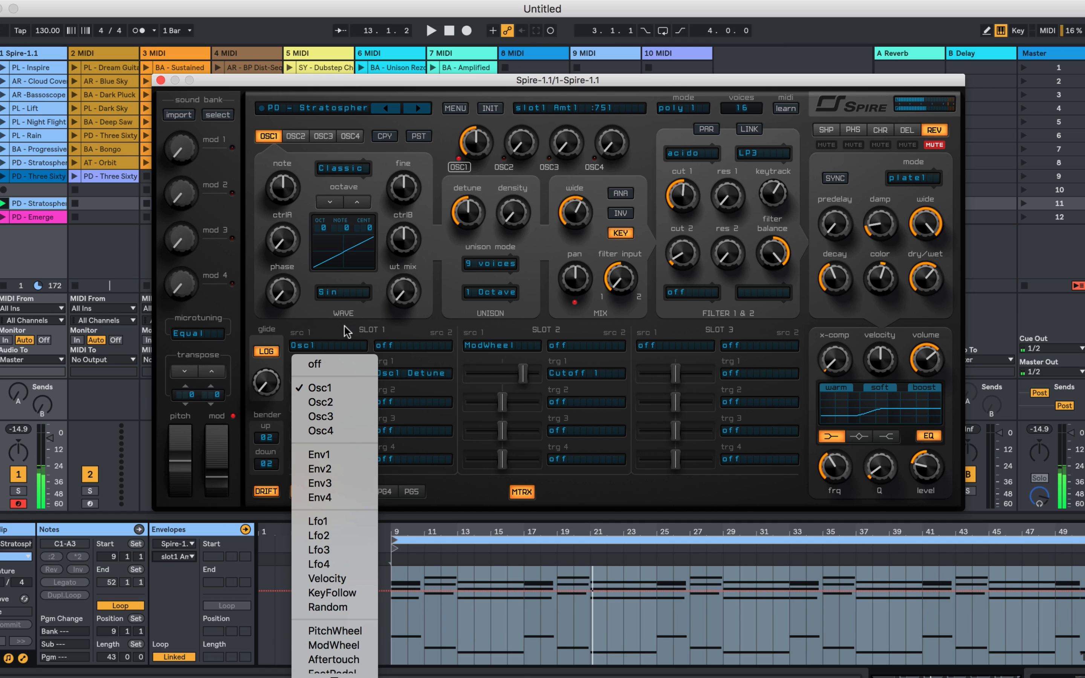
{"action": "left_click", "coordinate": [316, 343]}
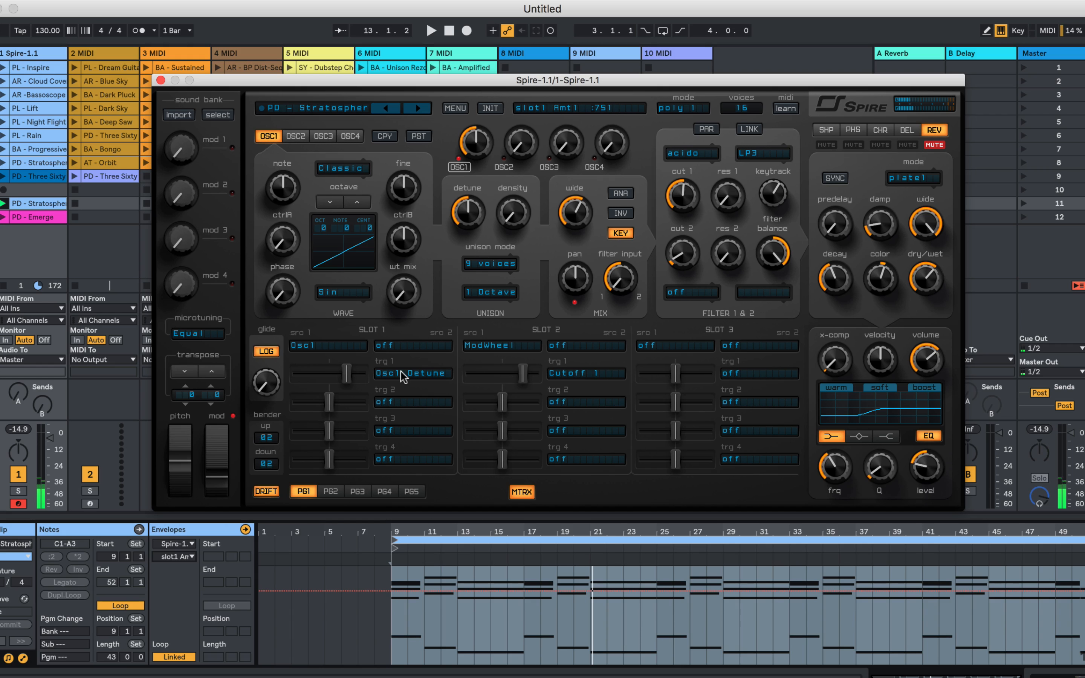
{"action": "key", "text": "space"}
{"action": "mouse_move", "coordinate": [347, 373]}
{"action": "left_mouse_down"}
{"action": "mouse_move", "coordinate": [327, 379]}
{"action": "mouse_move", "coordinate": [350, 376]}
{"action": "left_mouse_up"}
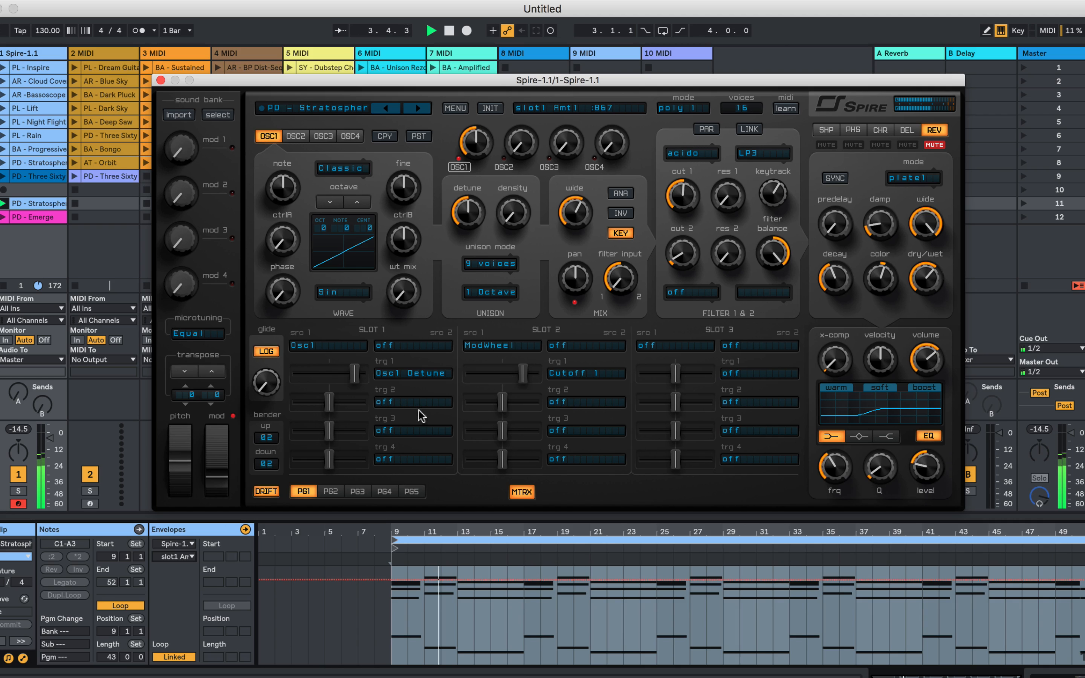
{"action": "left_click", "coordinate": [521, 491]}
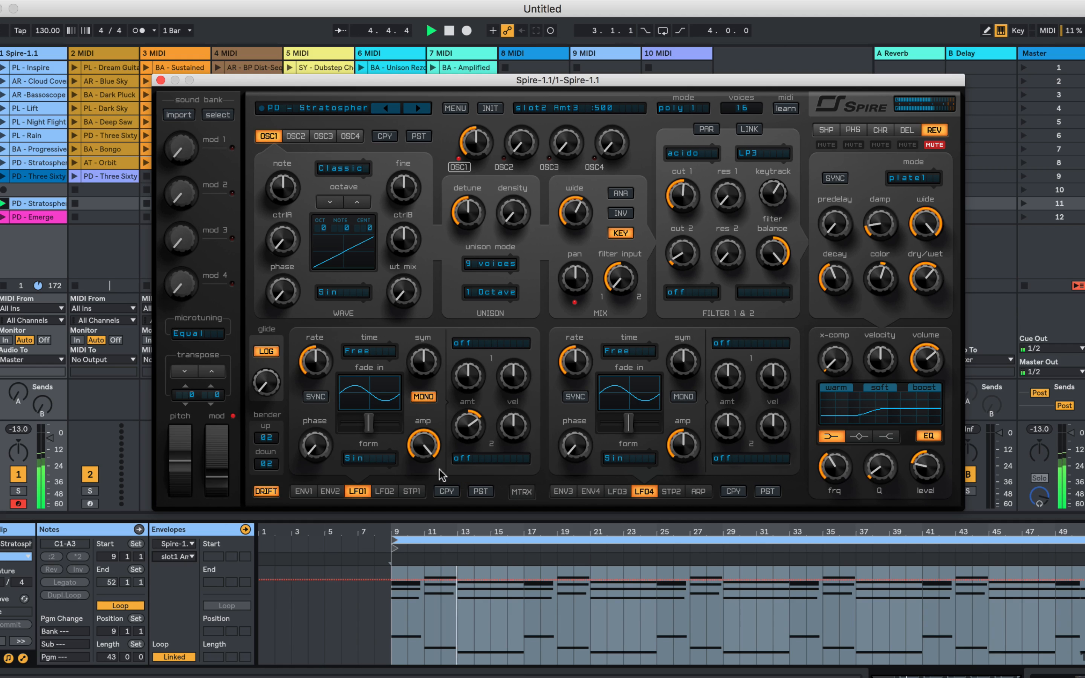
- Browse the preset list from the SY entries back to the AR entries, and close it keeping the current preset
{"action": "left_click", "coordinate": [340, 108]}
{"action": "scroll", "coordinate": [358, 391], "scroll_direction": "down", "scroll_amount": 10}
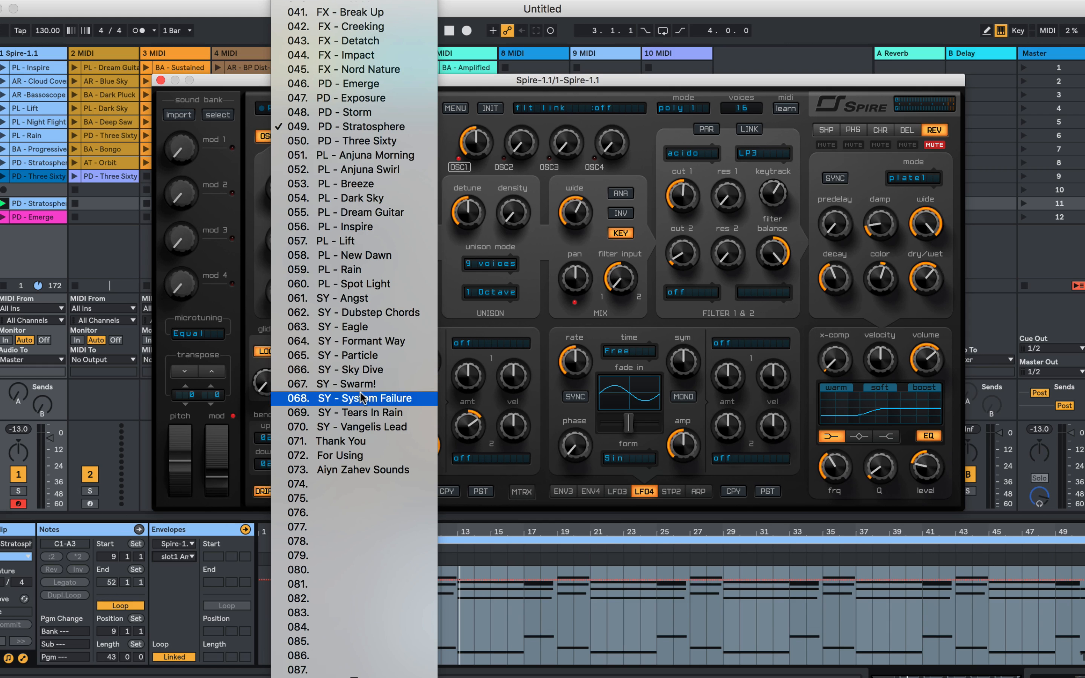
{"action": "scroll", "coordinate": [366, 159], "scroll_direction": "up", "scroll_amount": 10}
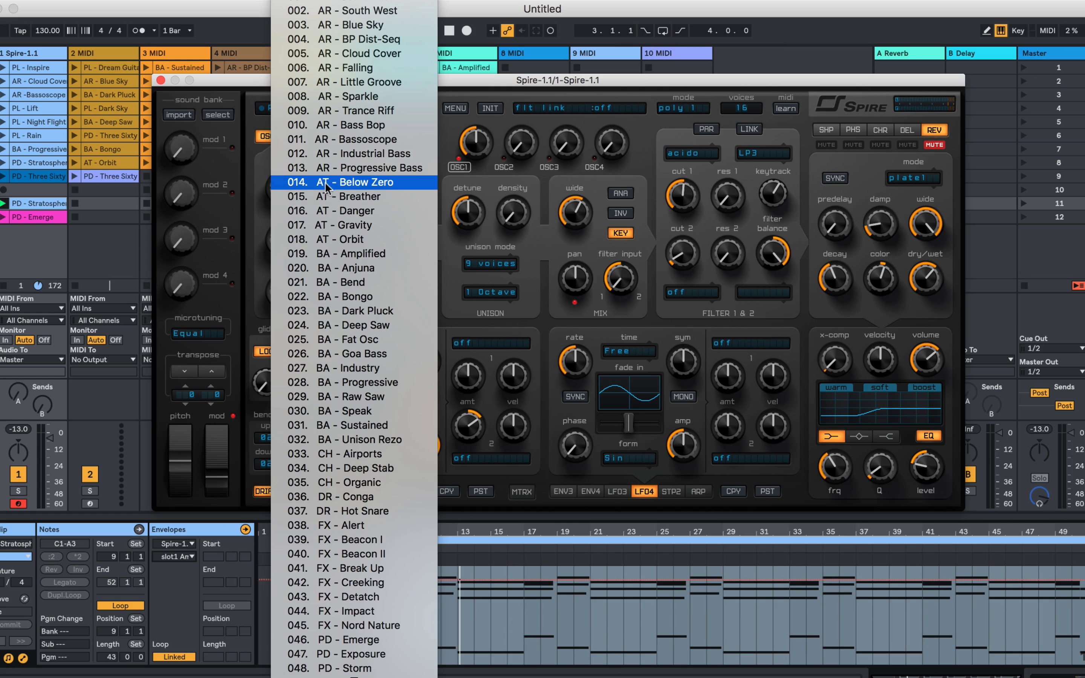
{"action": "left_click", "coordinate": [517, 171]}
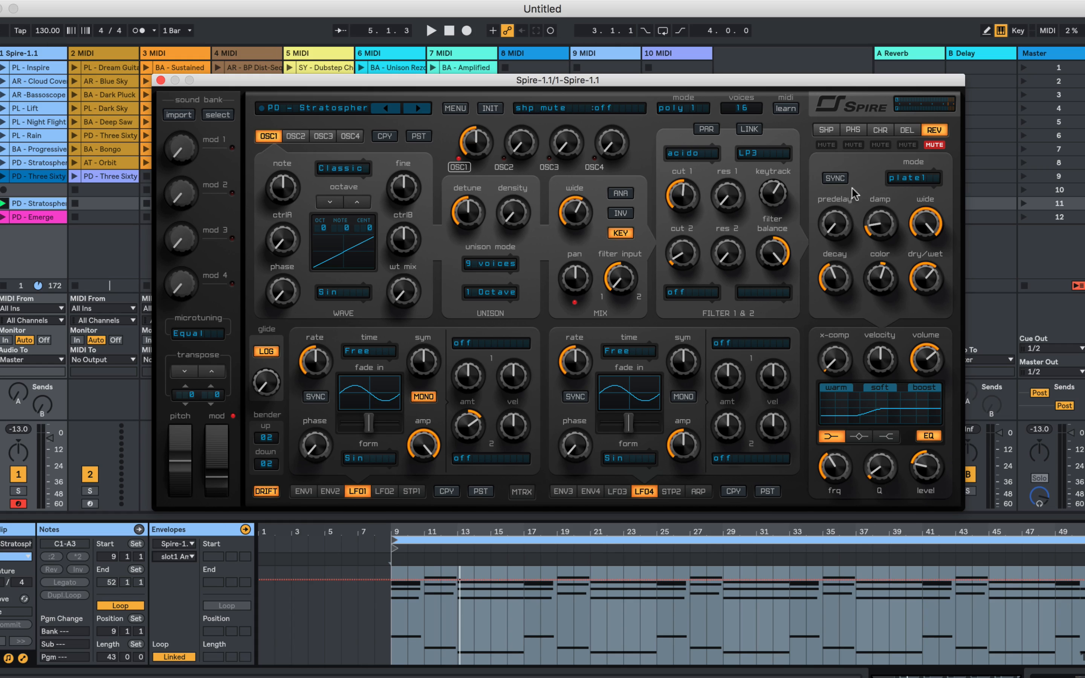
- Unmute the reverb, play the clip, and set the phaser to 1 stage with a higher dry/wet mix and frequency
{"action": "left_click", "coordinate": [930, 145]}
{"action": "key", "text": "space"}
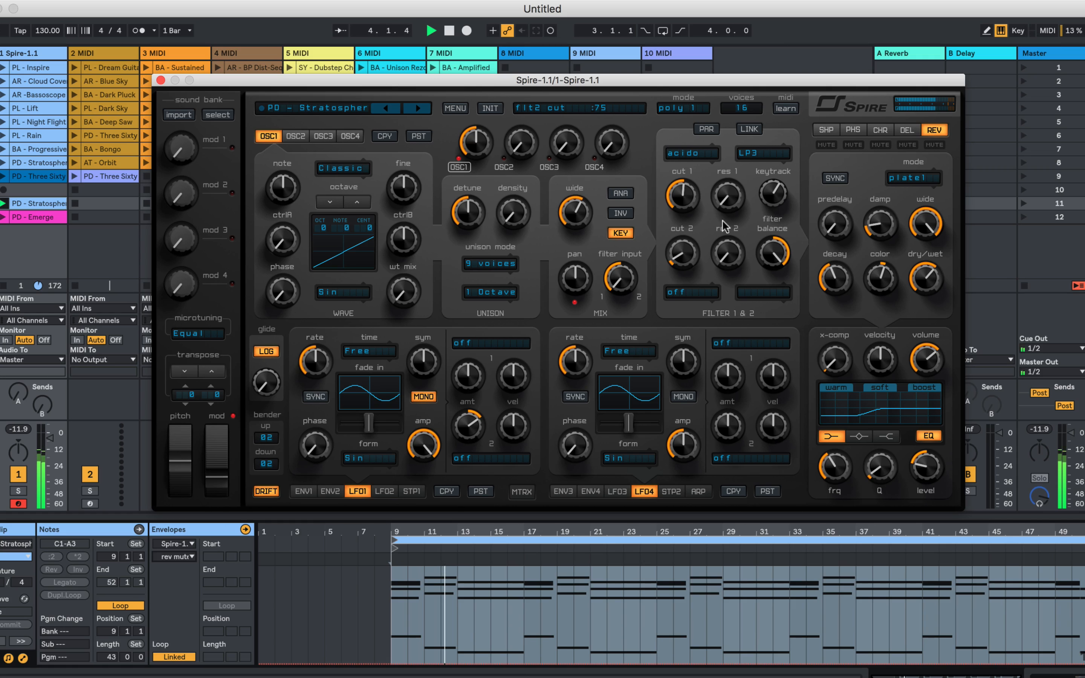
{"action": "left_click", "coordinate": [844, 129]}
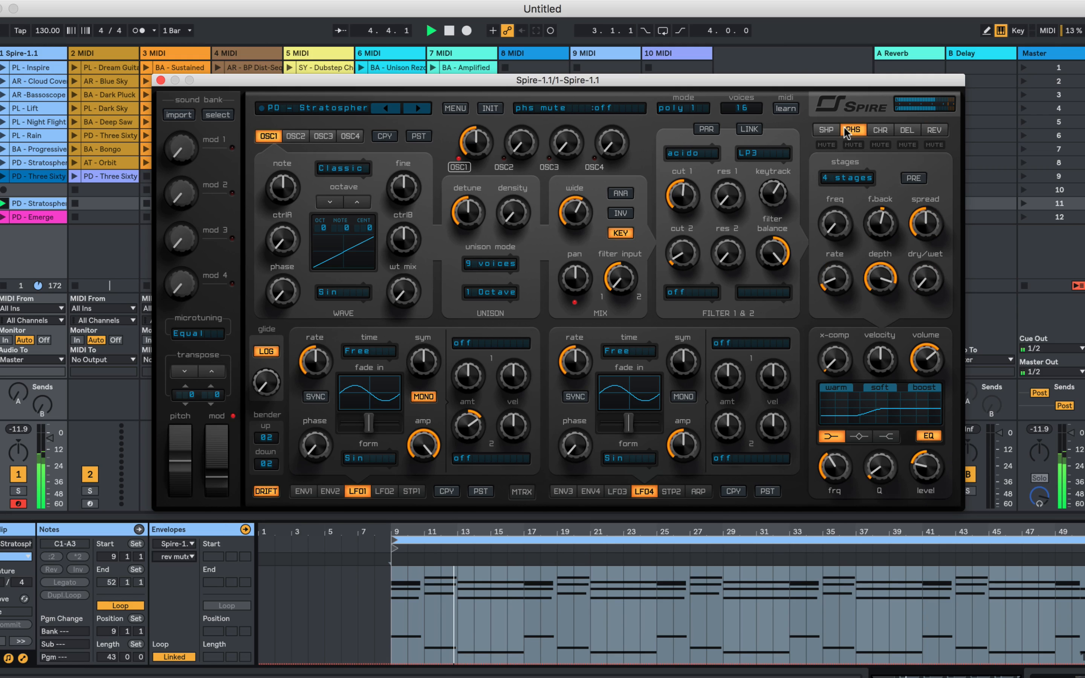
{"action": "left_click", "coordinate": [842, 180]}
{"action": "left_click", "coordinate": [847, 196]}
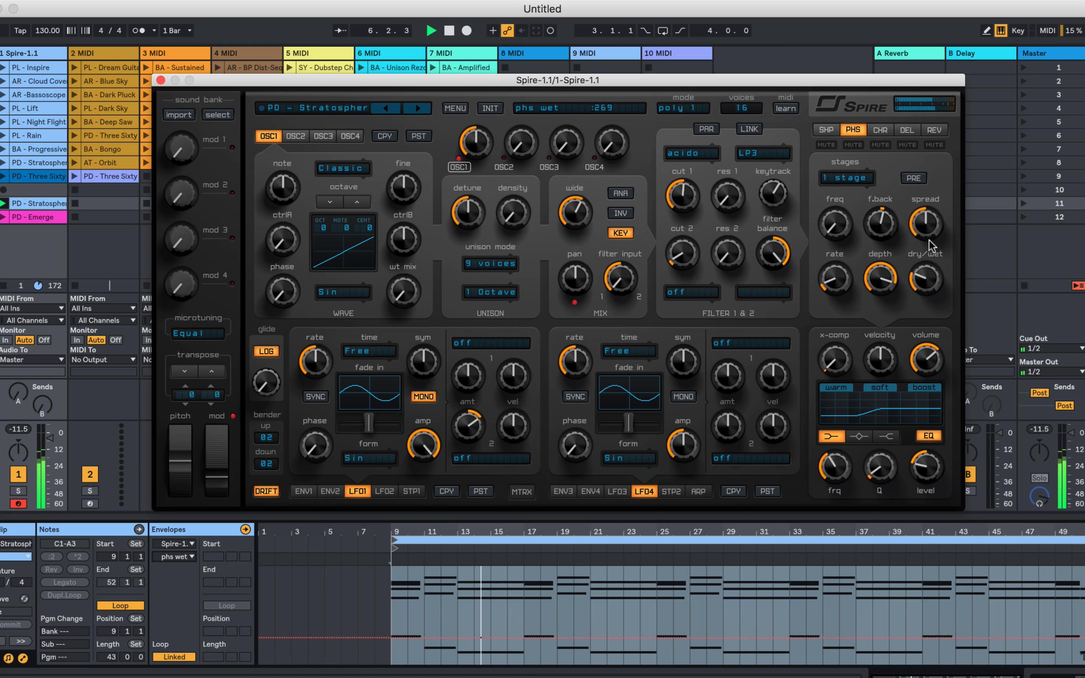
{"action": "left_click_drag", "start_coordinate": [928, 238], "coordinate": [928, 232]}
{"action": "left_click_drag", "start_coordinate": [843, 228], "coordinate": [844, 177]}
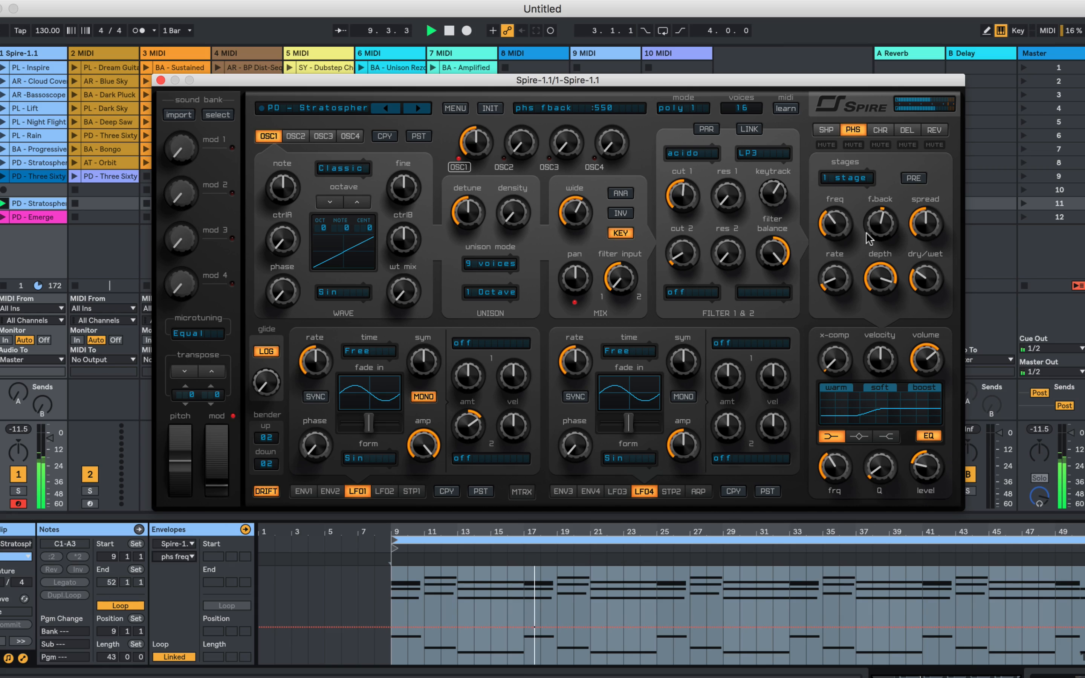
- Set the phaser to 3 stages with feedback at 793, and adjust its dry/wet mix
{"action": "left_click", "coordinate": [845, 180]}
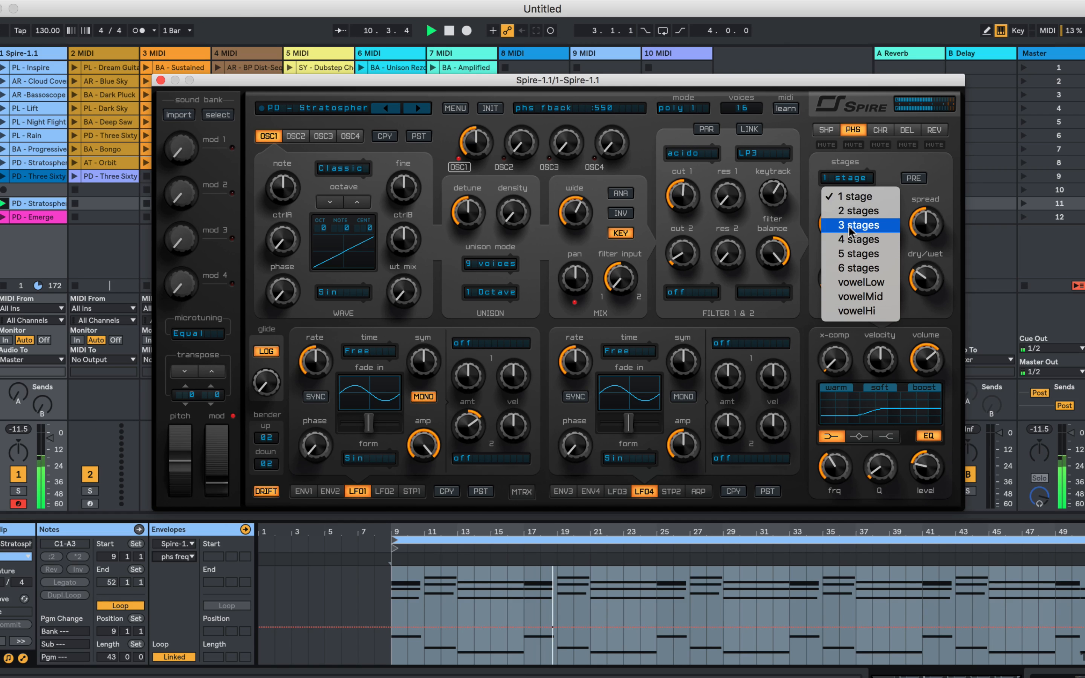
{"action": "left_click", "coordinate": [851, 226]}
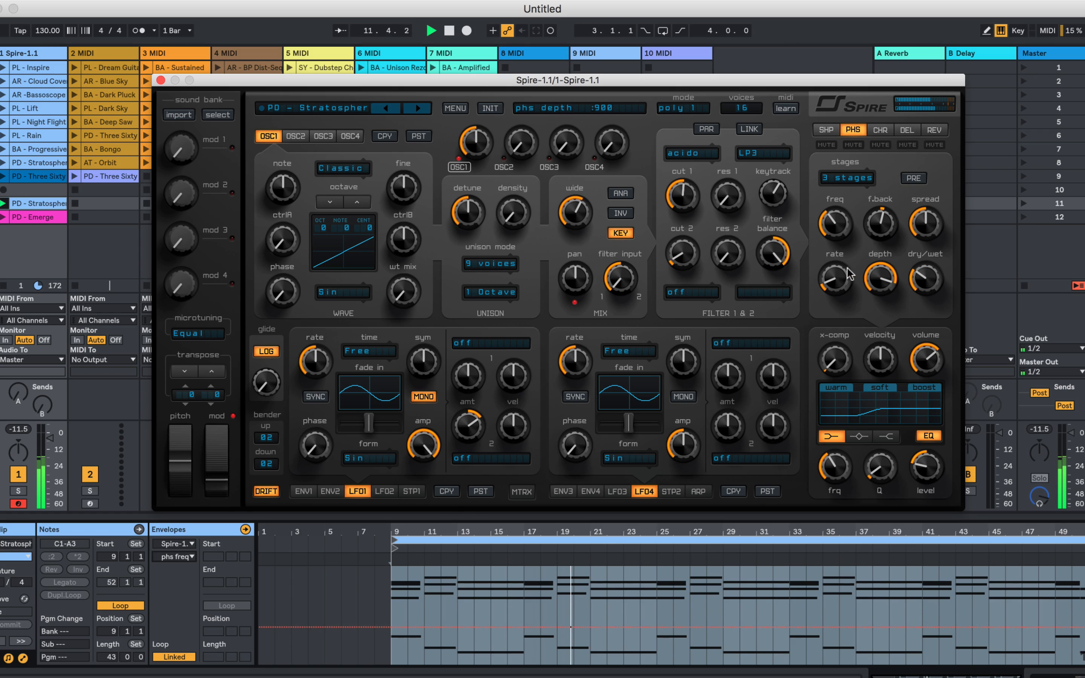
{"action": "left_click_drag", "start_coordinate": [856, 241], "coordinate": [864, 191]}
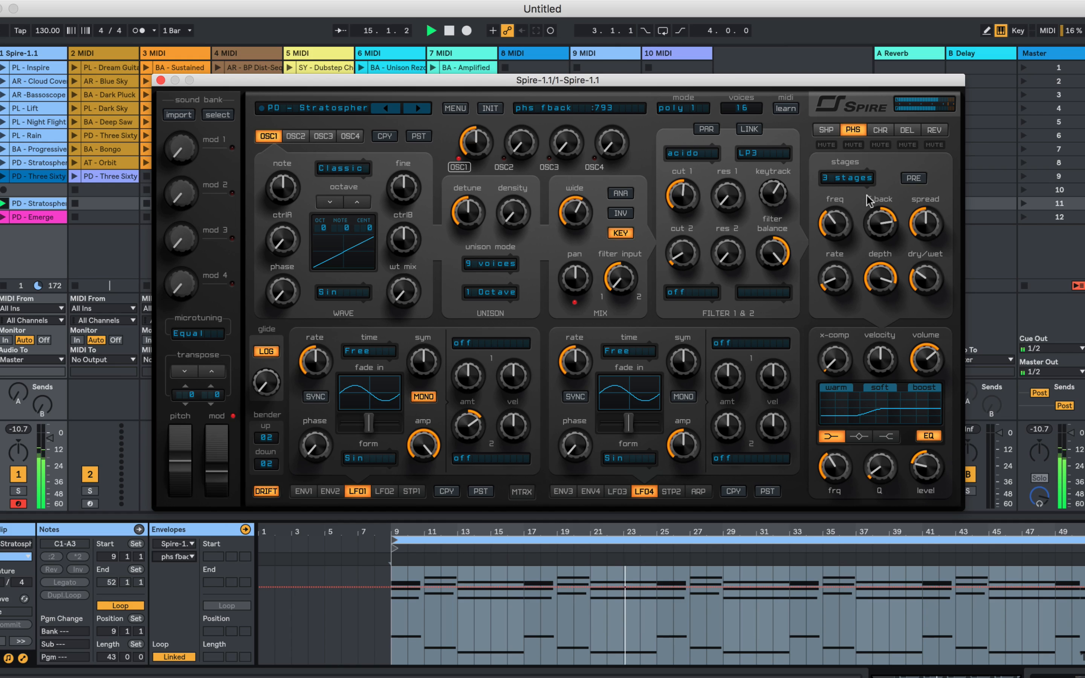
{"action": "left_click_drag", "start_coordinate": [915, 268], "coordinate": [913, 270]}
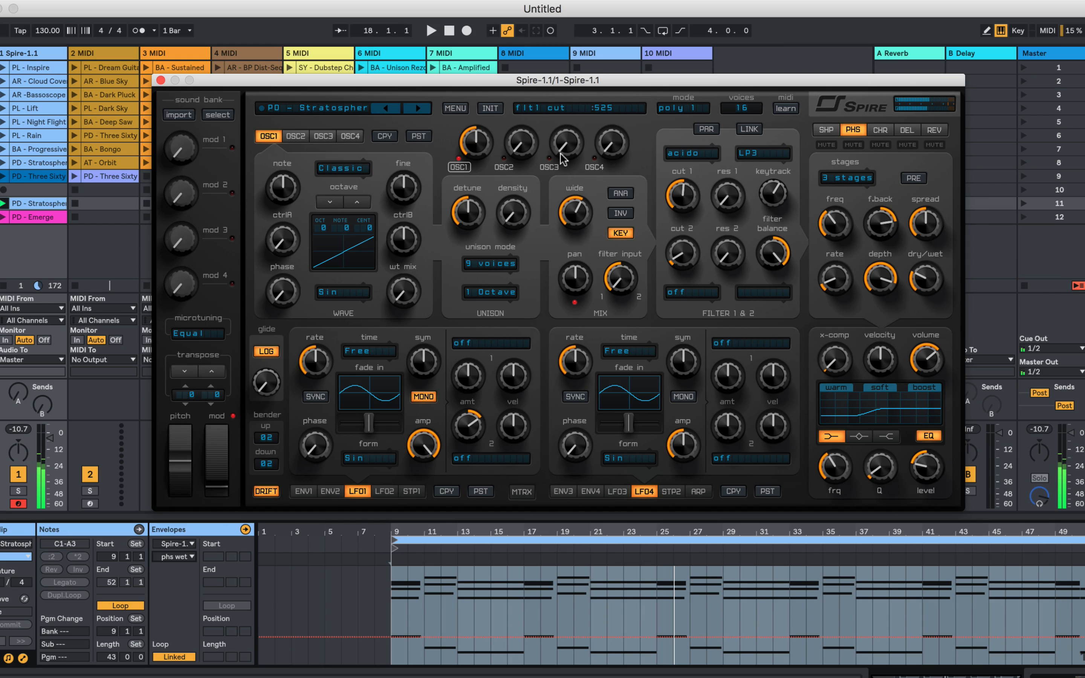
- Load the preset AT - Below Zero and briefly play the clip
{"action": "left_click", "coordinate": [344, 109]}
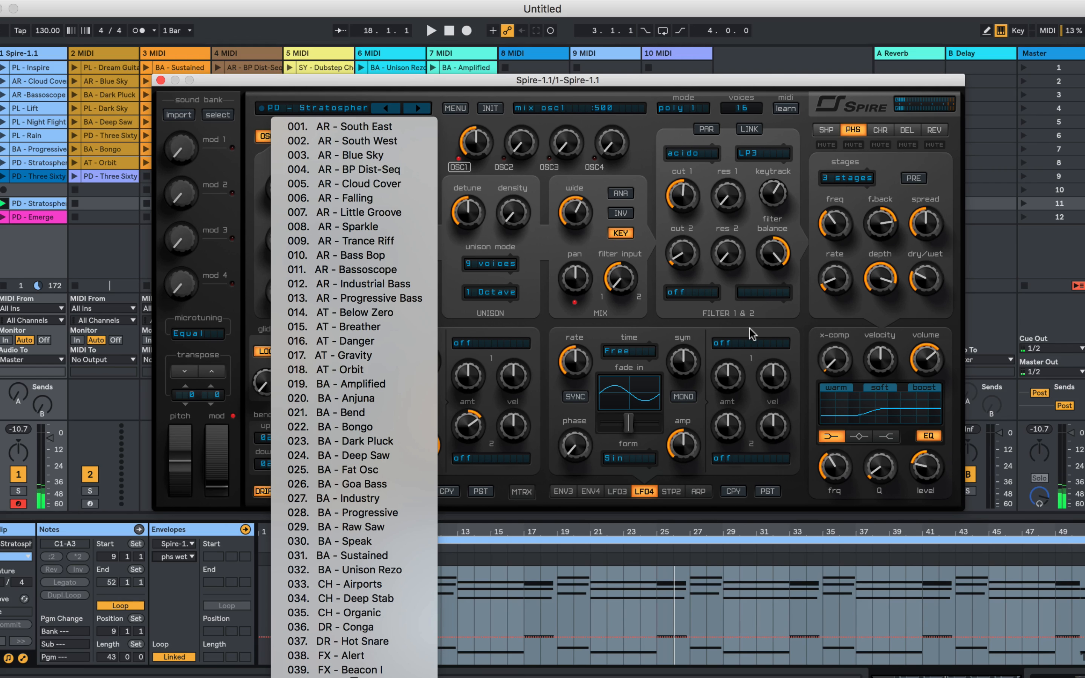
{"action": "left_click", "coordinate": [355, 313]}
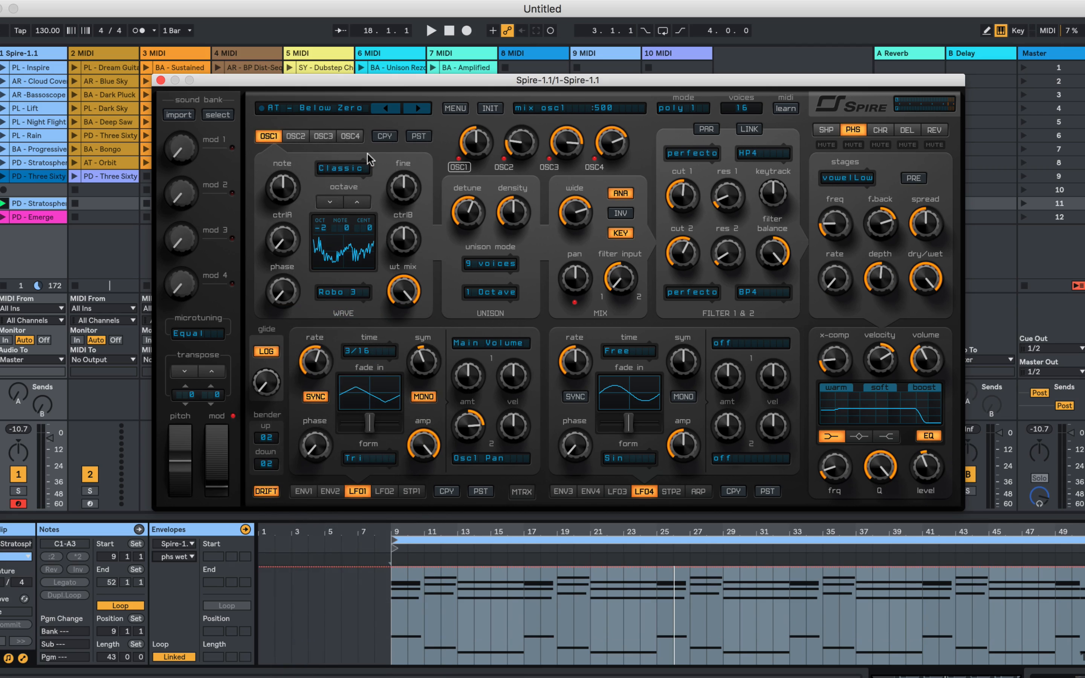
{"action": "key", "text": "space"}
{"action": "key", "text": "space"}
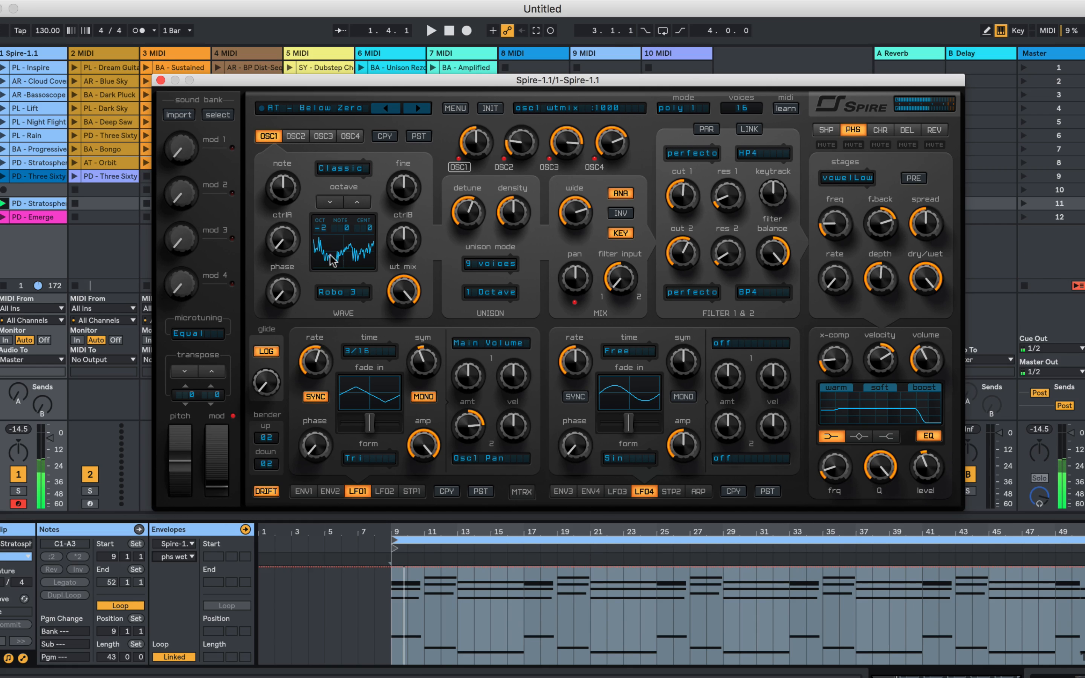
- Review the wave and unison settings of oscillators 4, 3, 2 and 1
{"action": "left_click", "coordinate": [345, 136]}
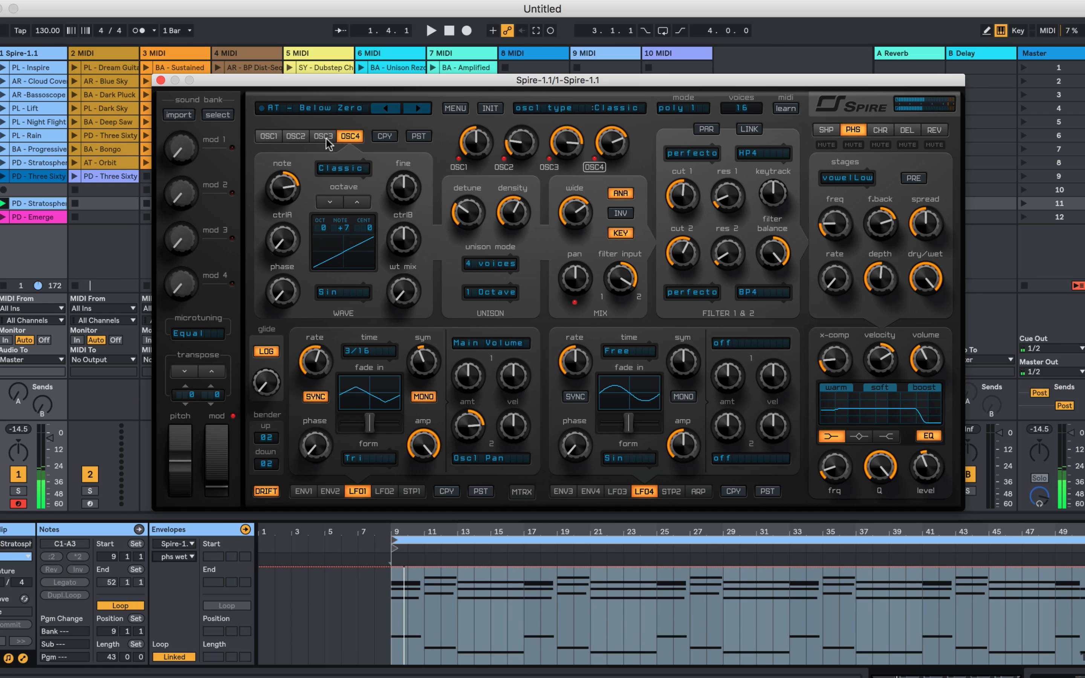
{"action": "left_click", "coordinate": [323, 137]}
{"action": "left_click", "coordinate": [295, 137]}
{"action": "left_click", "coordinate": [269, 136]}
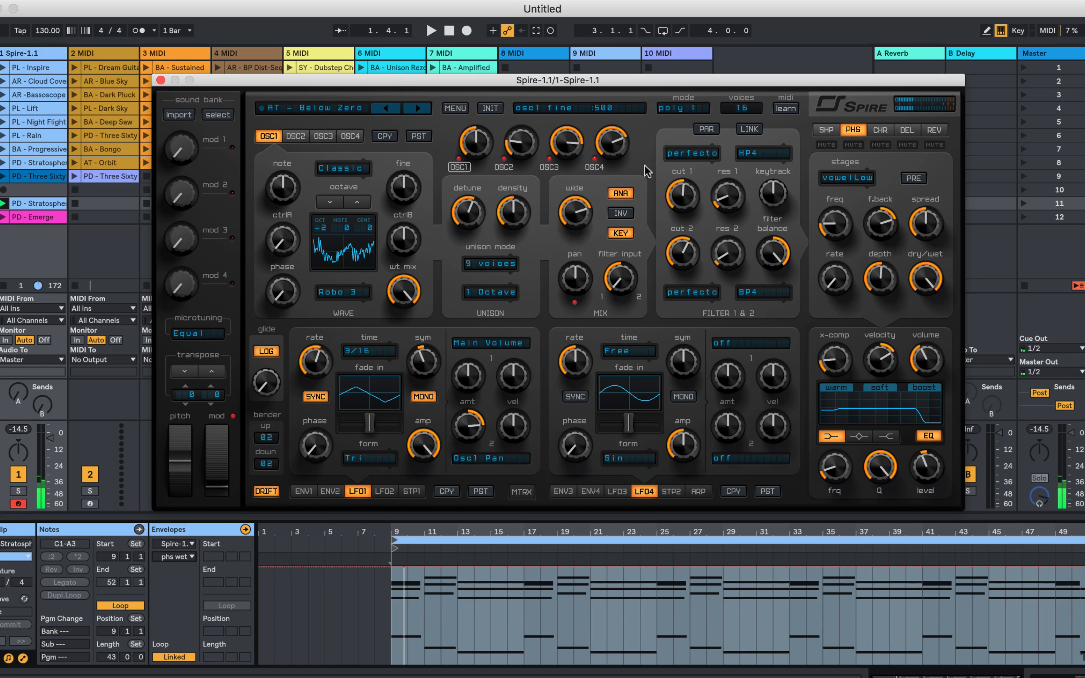
- Mute the reverb, and toggle the phaser's mute to compare the sound, leaving the phaser muted
{"action": "left_click", "coordinate": [930, 130]}
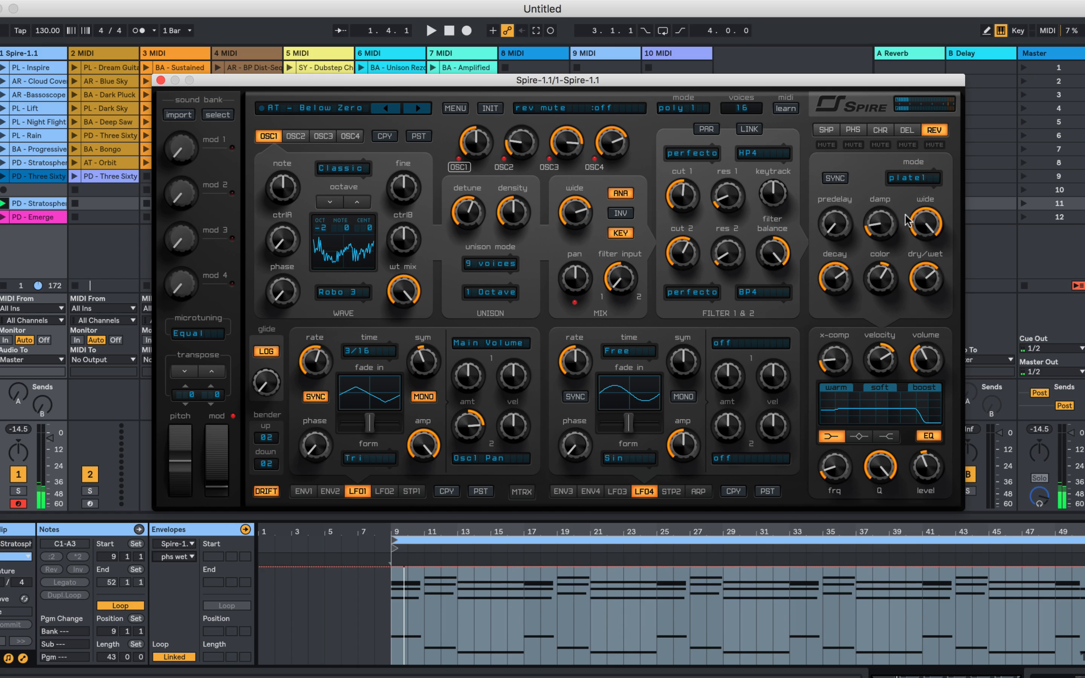
{"action": "left_click", "coordinate": [925, 146]}
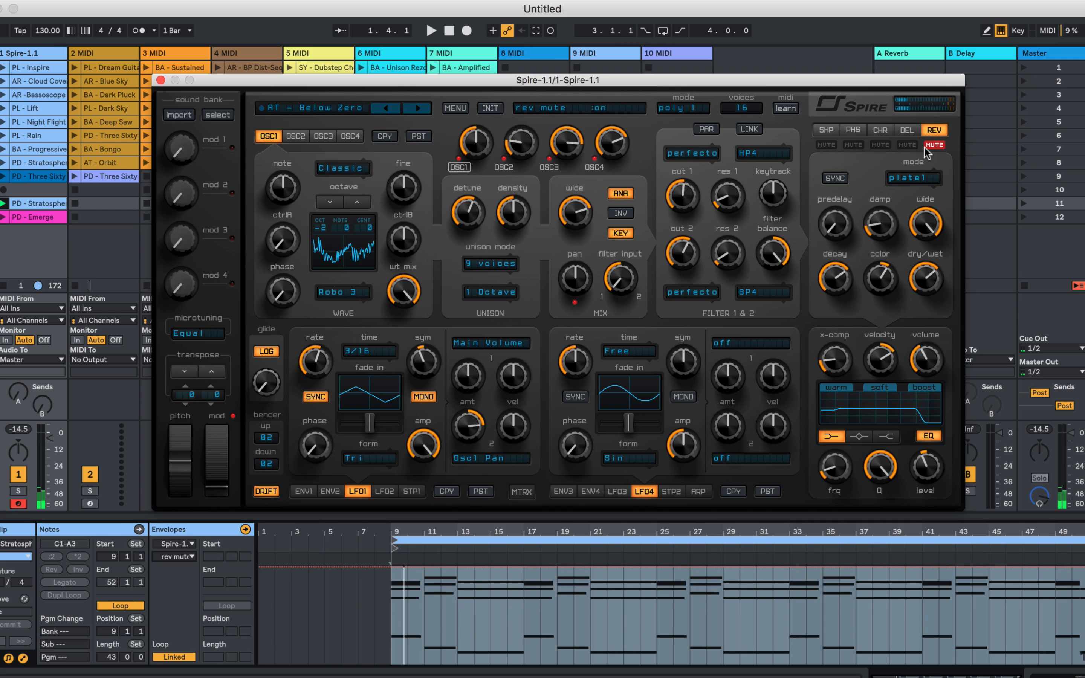
{"action": "left_click", "coordinate": [898, 129]}
{"action": "left_click", "coordinate": [849, 129]}
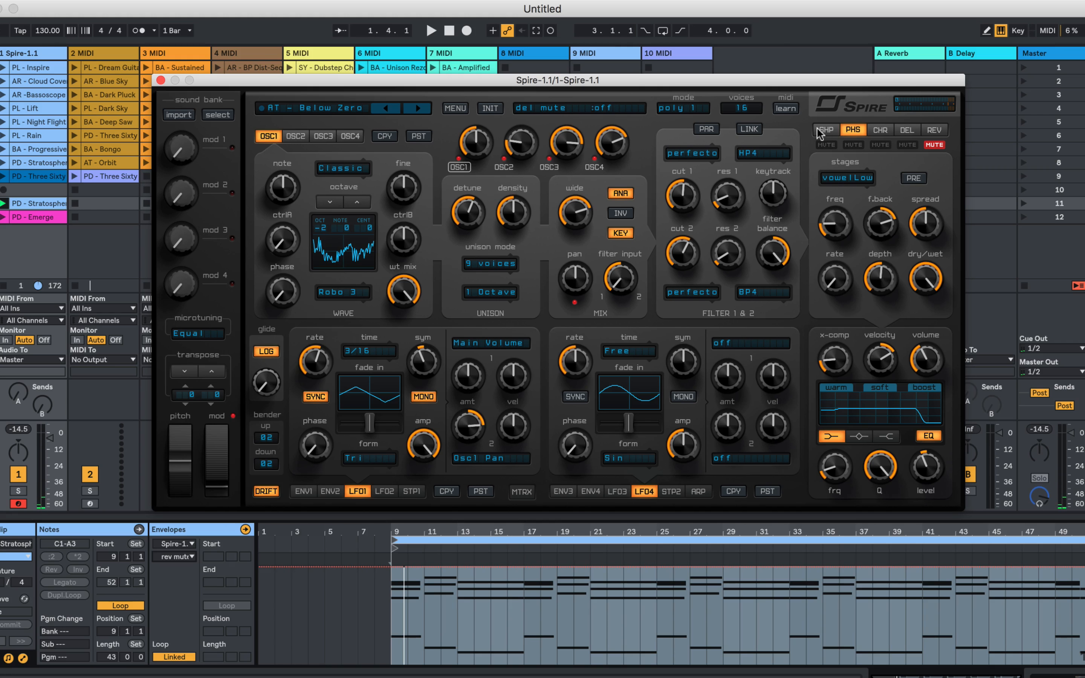
{"action": "left_click", "coordinate": [847, 144]}
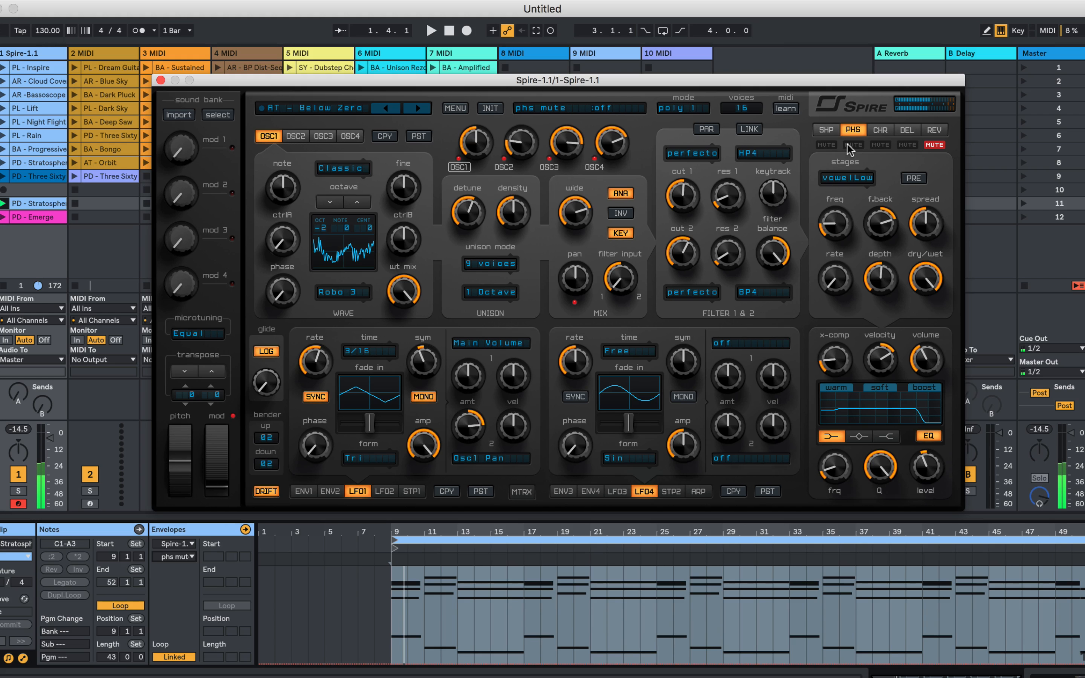
{"action": "left_click", "coordinate": [846, 143]}
{"action": "left_click", "coordinate": [846, 144]}
{"action": "left_click", "coordinate": [847, 144]}
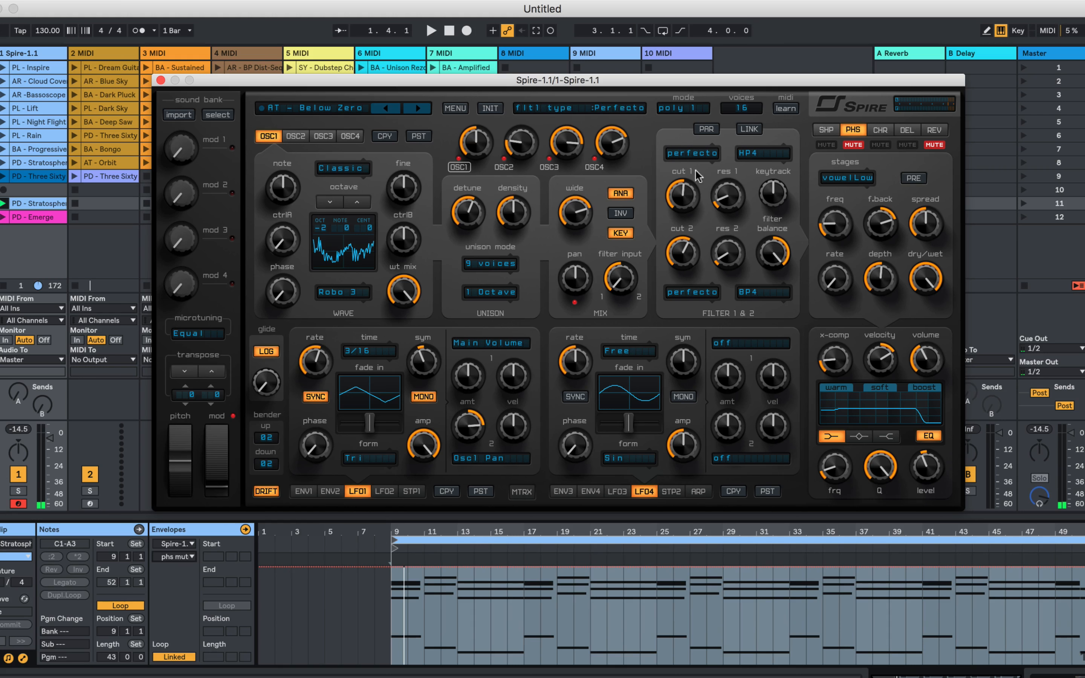
- Set the types of filter 1 and filter 2 to off, and unmute the phaser
{"action": "left_click", "coordinate": [684, 157]}
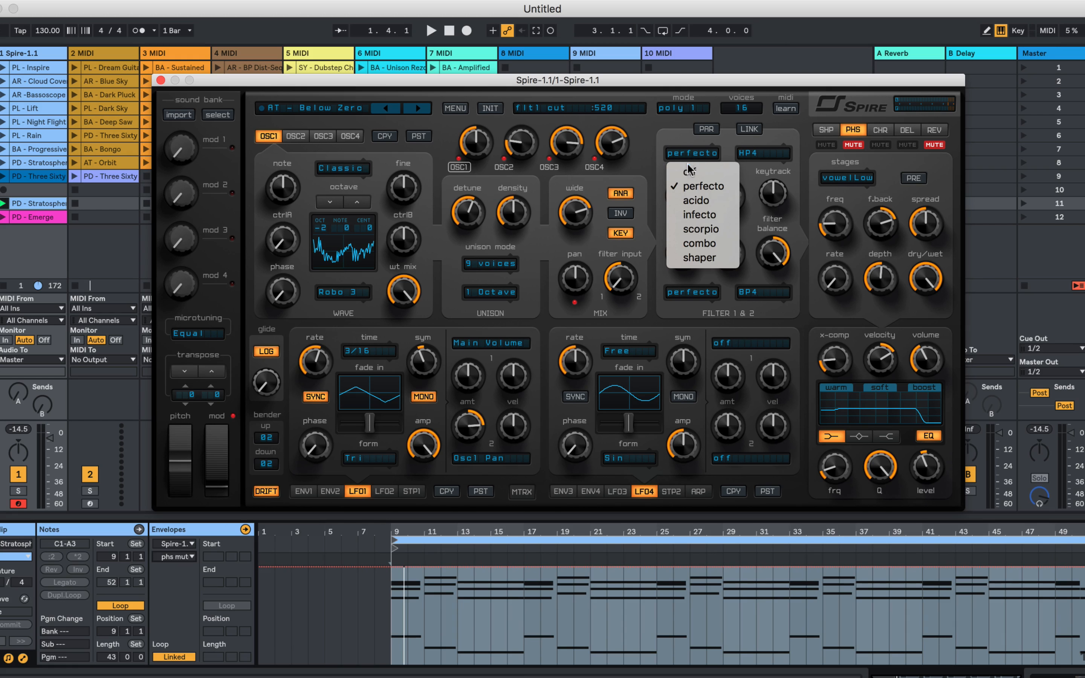
{"action": "left_click", "coordinate": [682, 165]}
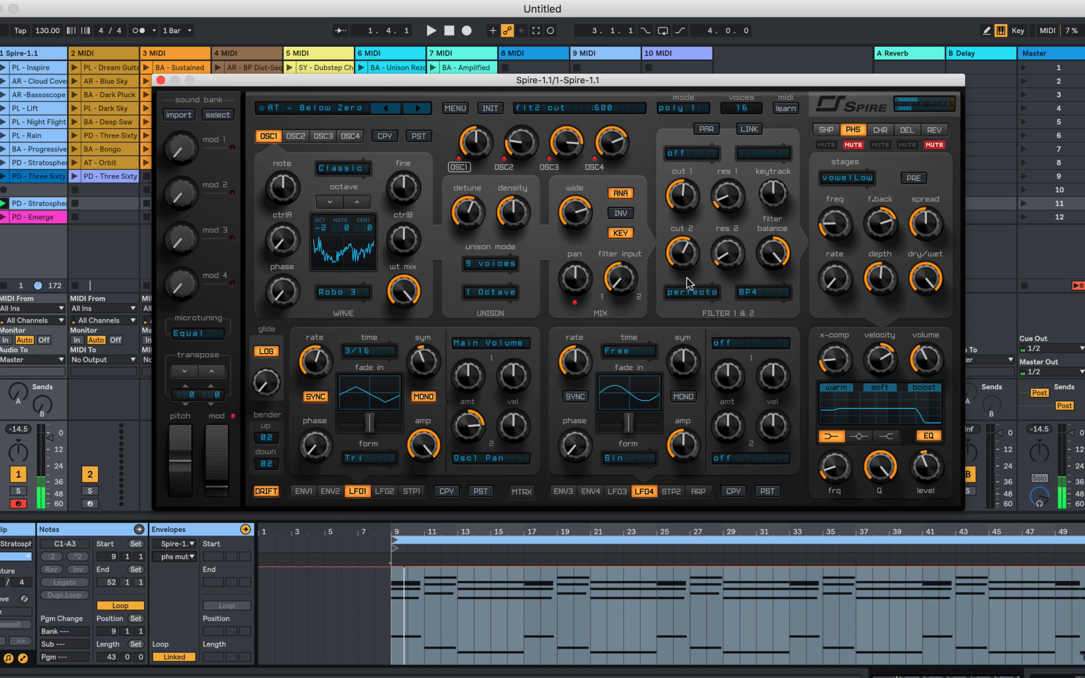
{"action": "left_click", "coordinate": [695, 291]}
{"action": "left_click", "coordinate": [700, 306]}
{"action": "left_click", "coordinate": [852, 144]}
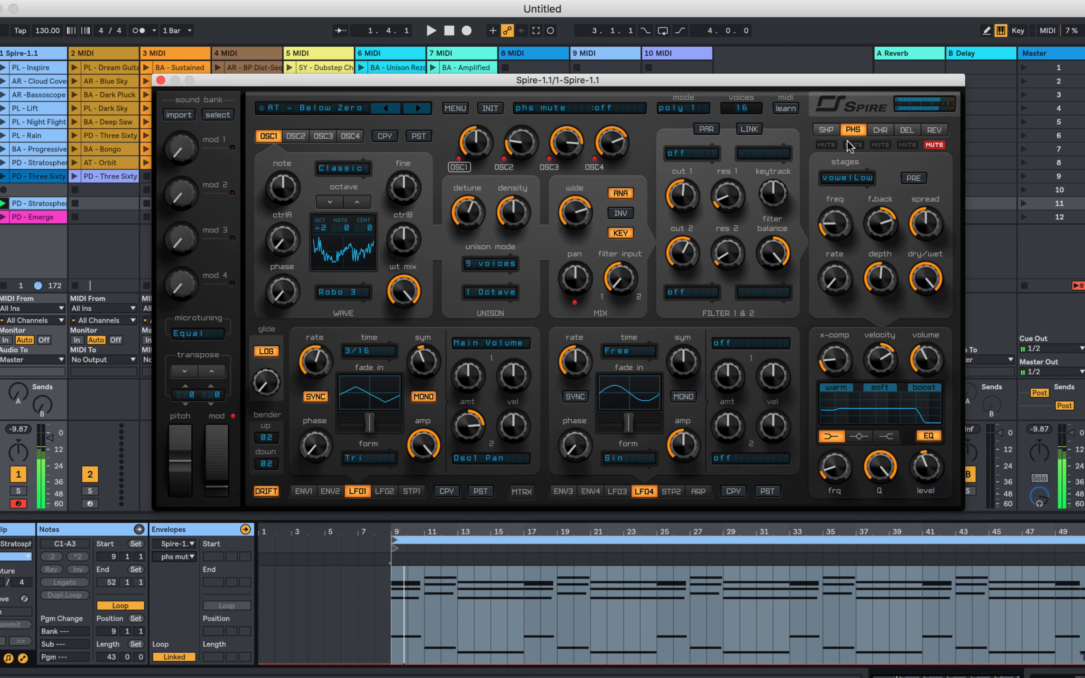
- Set the types of filter 2 and filter 1 back to perfecto
{"action": "left_click", "coordinate": [682, 295]}
{"action": "left_click", "coordinate": [686, 323]}
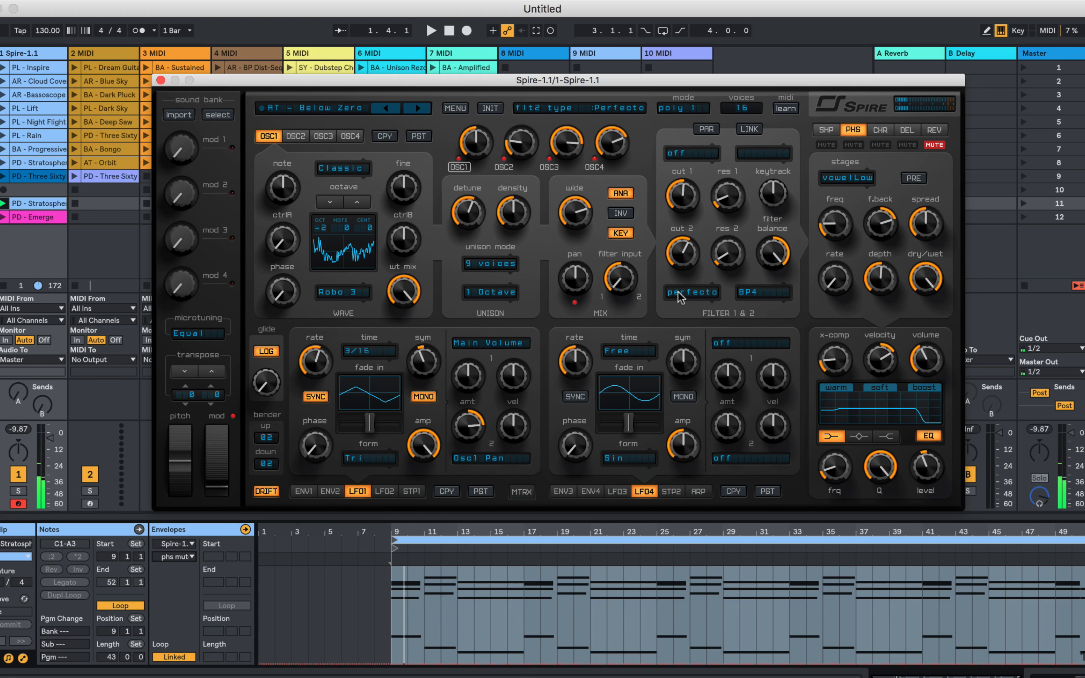
{"action": "left_click", "coordinate": [673, 155]}
{"action": "left_click", "coordinate": [682, 186]}
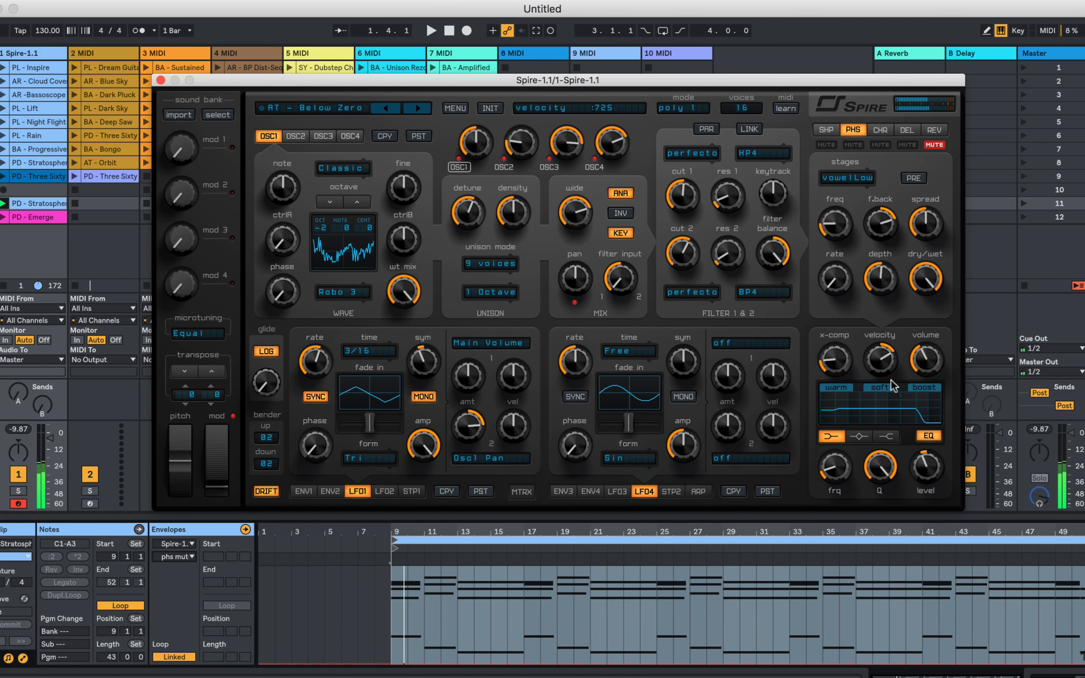
- Examine the level and Q settings of the EQ's high band
{"action": "left_click", "coordinate": [881, 437]}
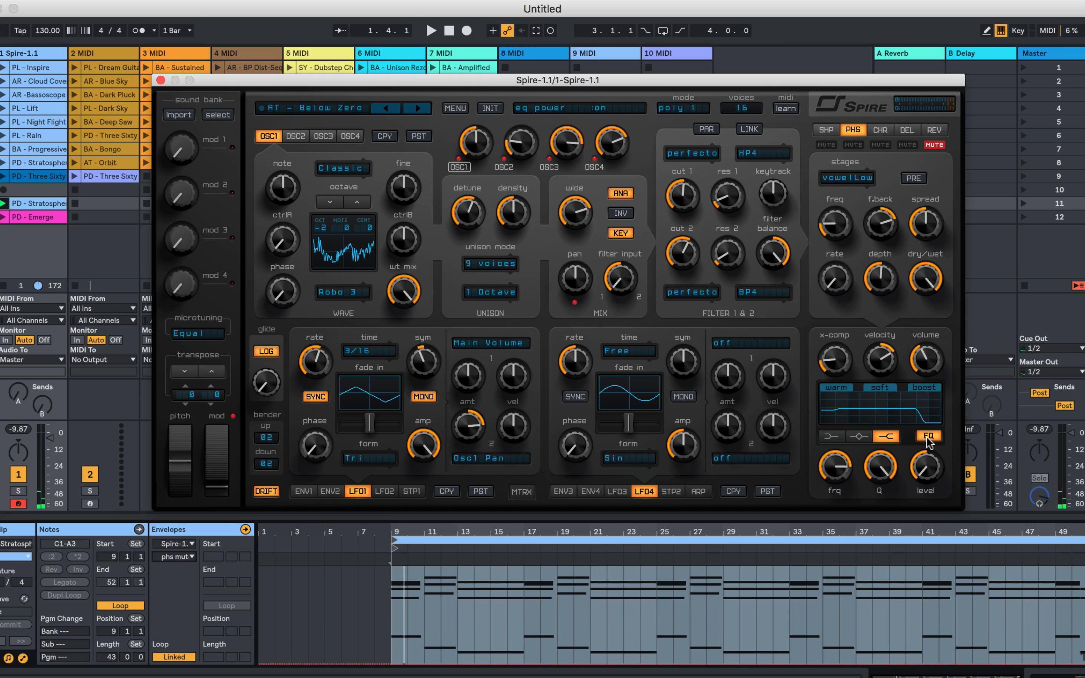
{"action": "mouse_move", "coordinate": [917, 466]}
{"action": "left_mouse_down"}
{"action": "mouse_move", "coordinate": [915, 390]}
{"action": "mouse_move", "coordinate": [916, 474]}
{"action": "left_mouse_up"}
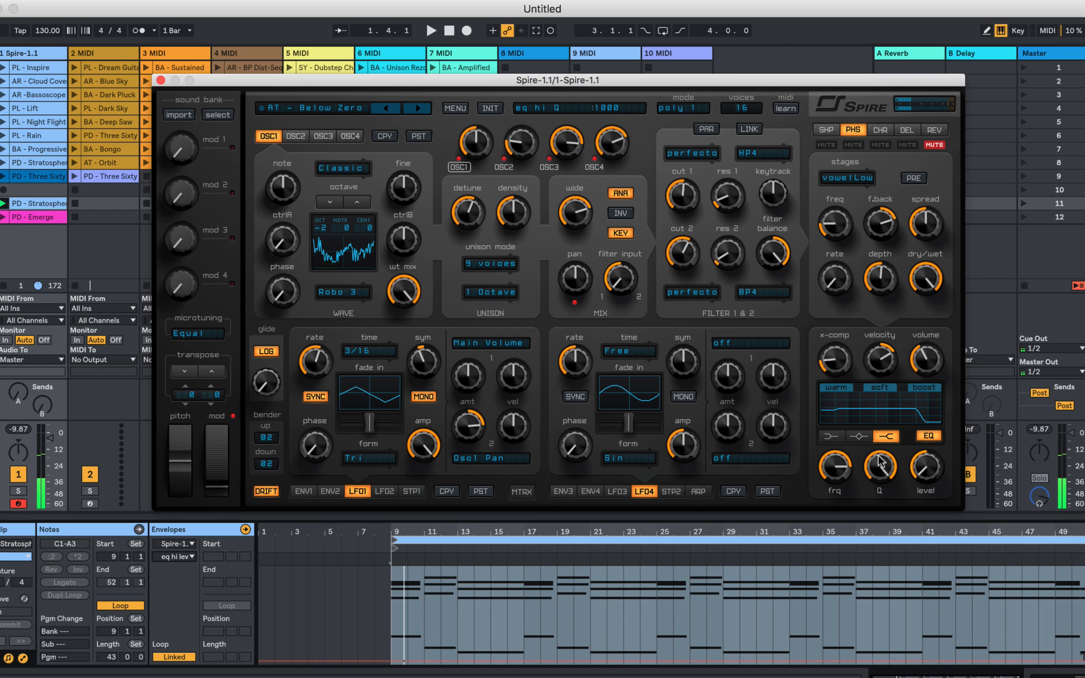
{"action": "left_click", "coordinate": [880, 462]}
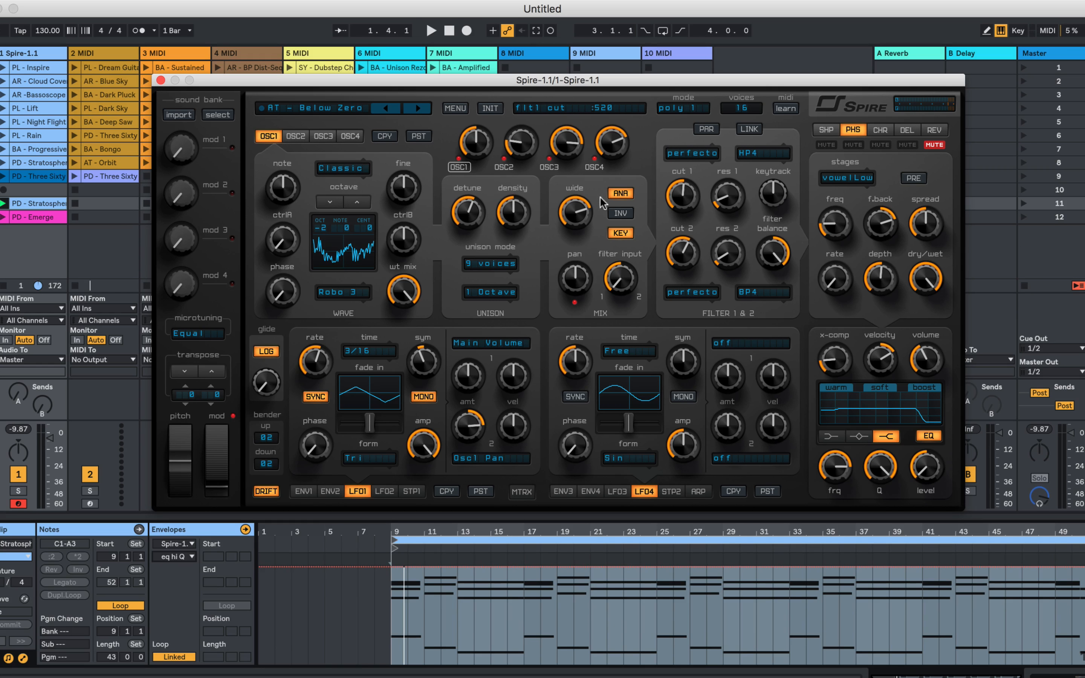
- Set the types of filter 1 and filter 2 to off, and mute the phaser
{"action": "left_click", "coordinate": [675, 156]}
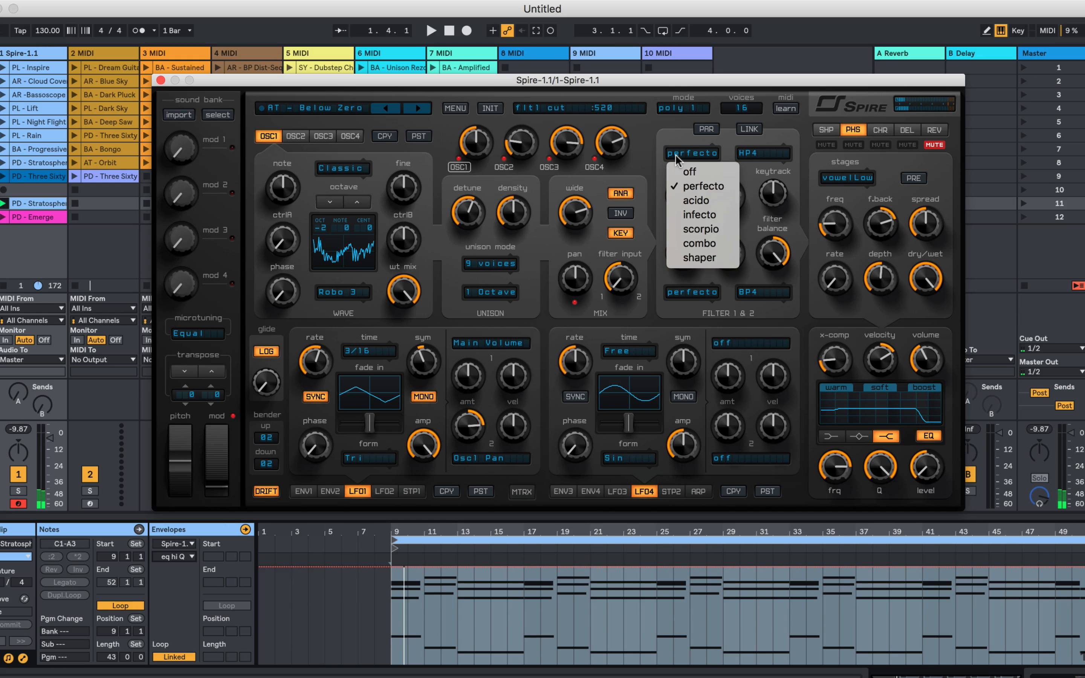
{"action": "left_click", "coordinate": [671, 172]}
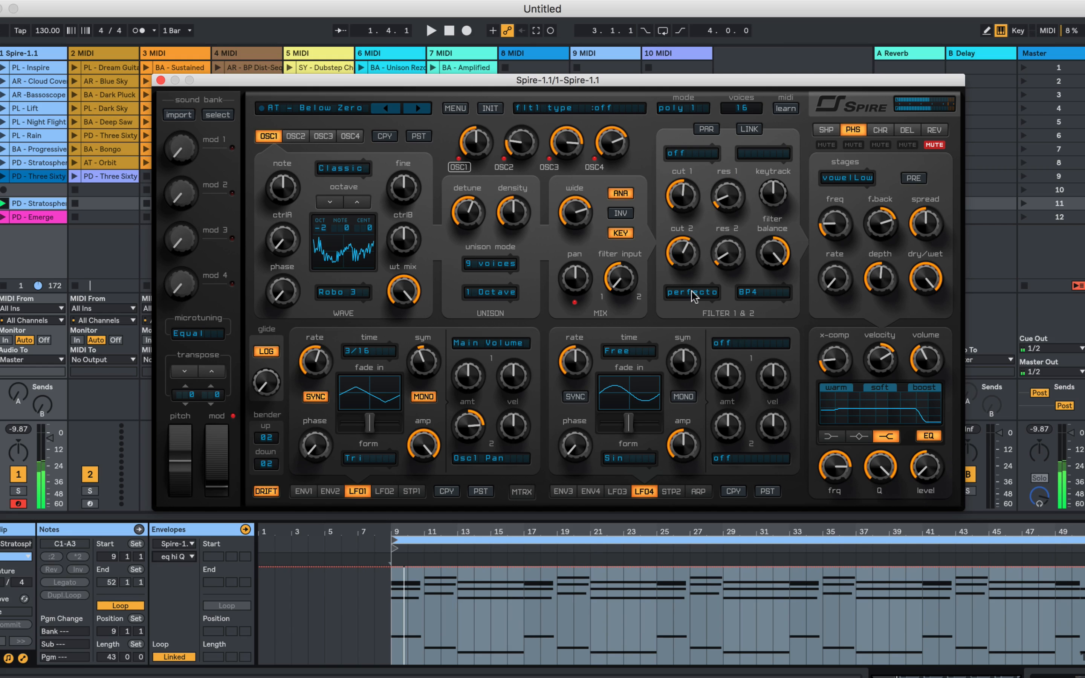
{"action": "left_click", "coordinate": [692, 292]}
{"action": "left_click", "coordinate": [707, 311]}
{"action": "left_click", "coordinate": [853, 144]}
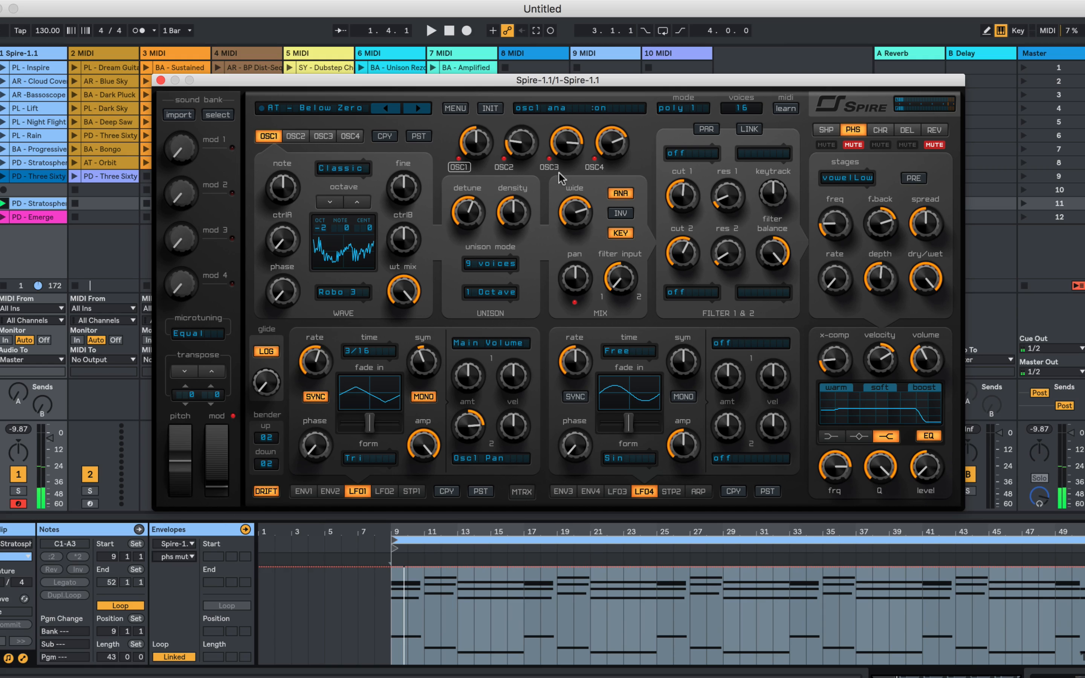
- Show oscillator 4's settings and isolate it by muting oscillators 1, 2 and 3
{"action": "left_click", "coordinate": [351, 136]}
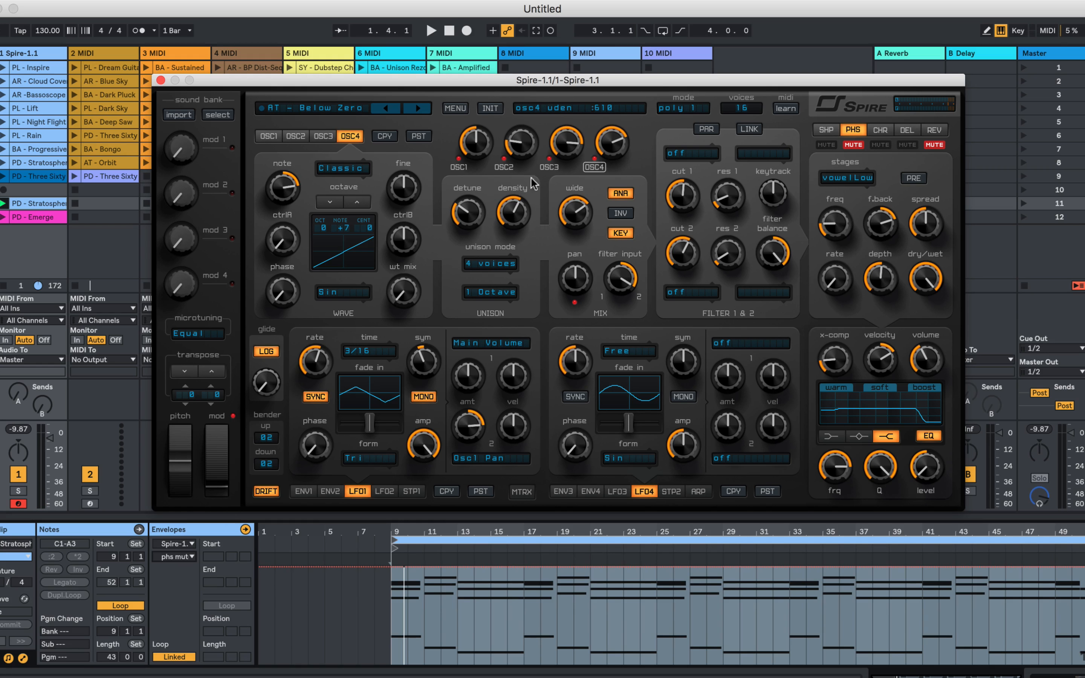
{"action": "left_click", "coordinate": [549, 167]}
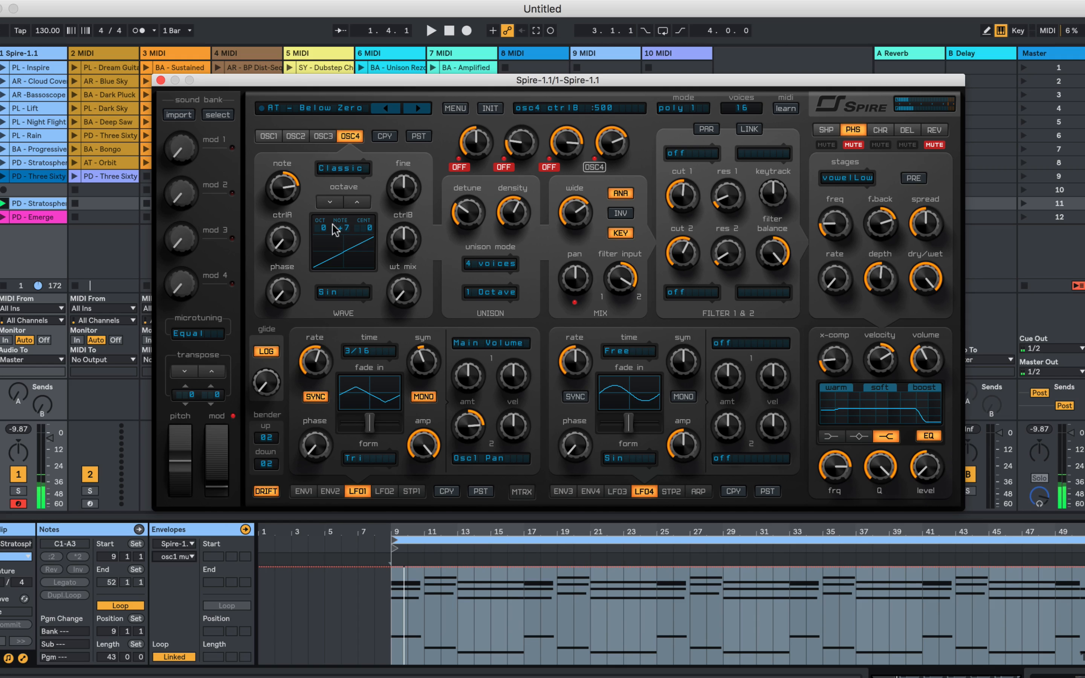
{"action": "mouse_move", "coordinate": [294, 194]}
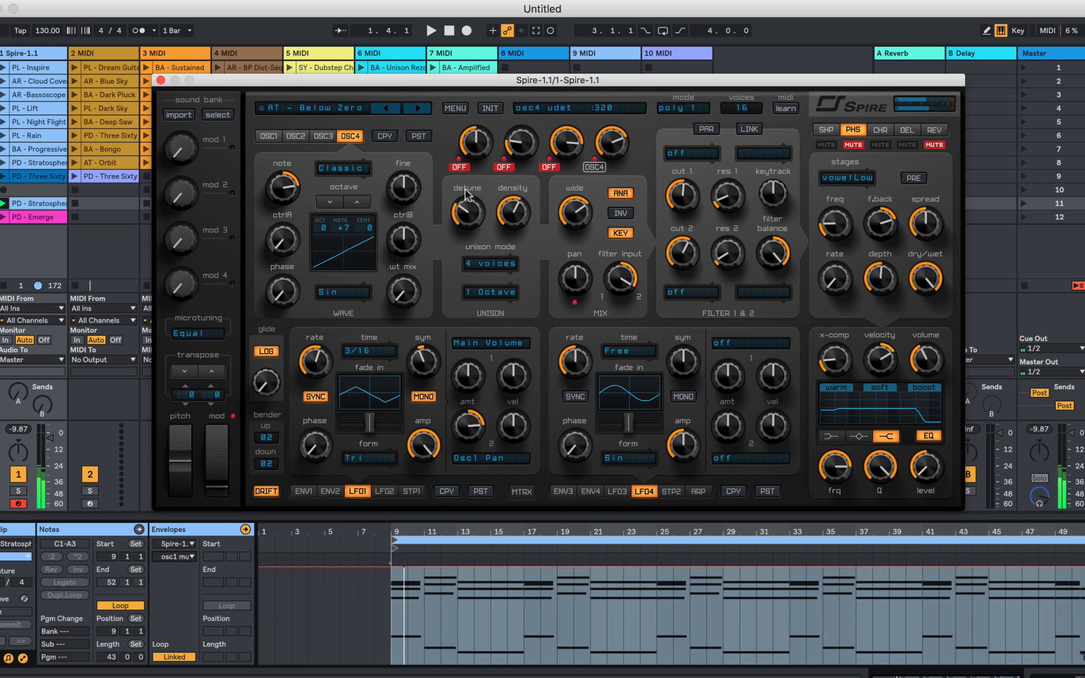
- Switch the audition to oscillator 3 by unmuting it, muting oscillator 4 and showing oscillator 3's settings
{"action": "left_click", "coordinate": [549, 167]}
{"action": "left_click", "coordinate": [594, 167]}
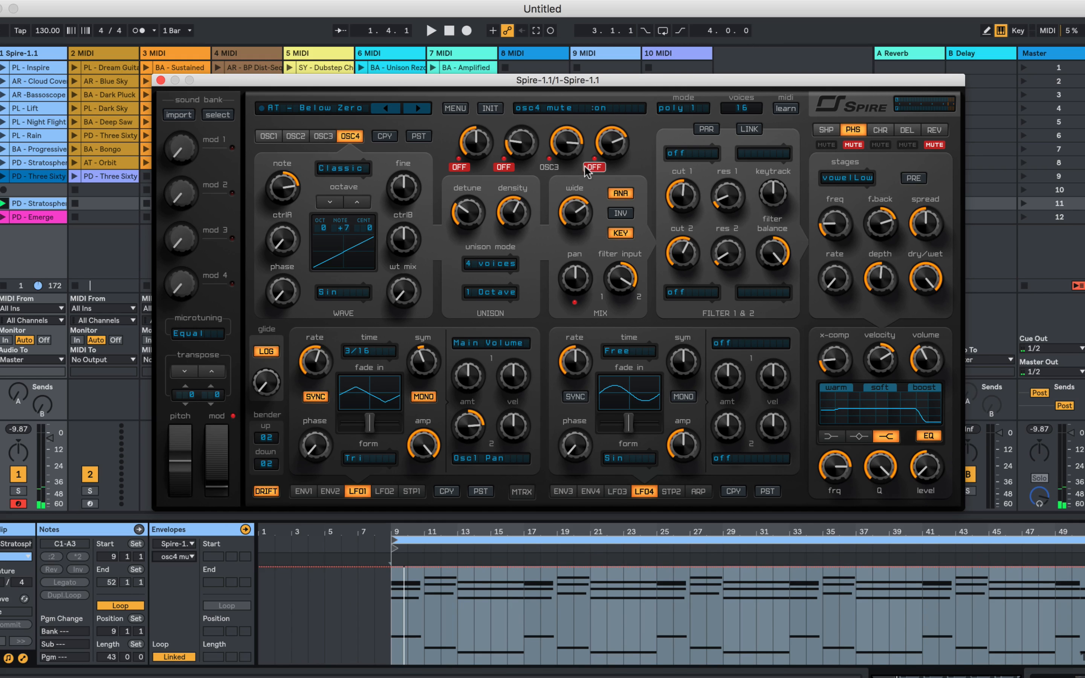
{"action": "left_click", "coordinate": [322, 136]}
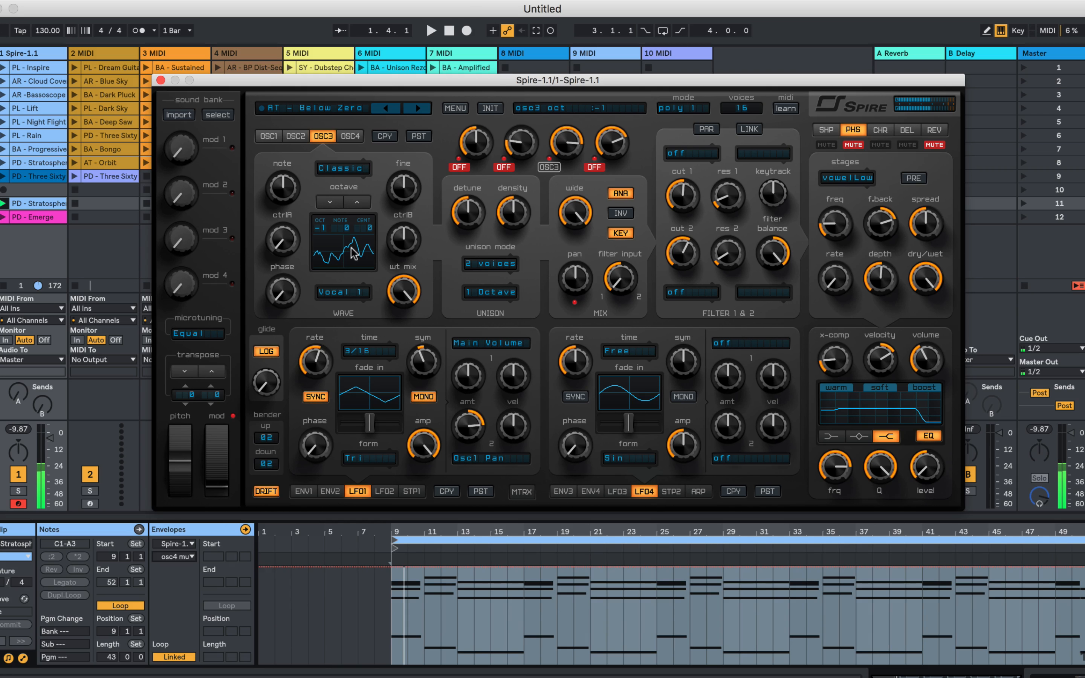
{"action": "mouse_move", "coordinate": [392, 290]}
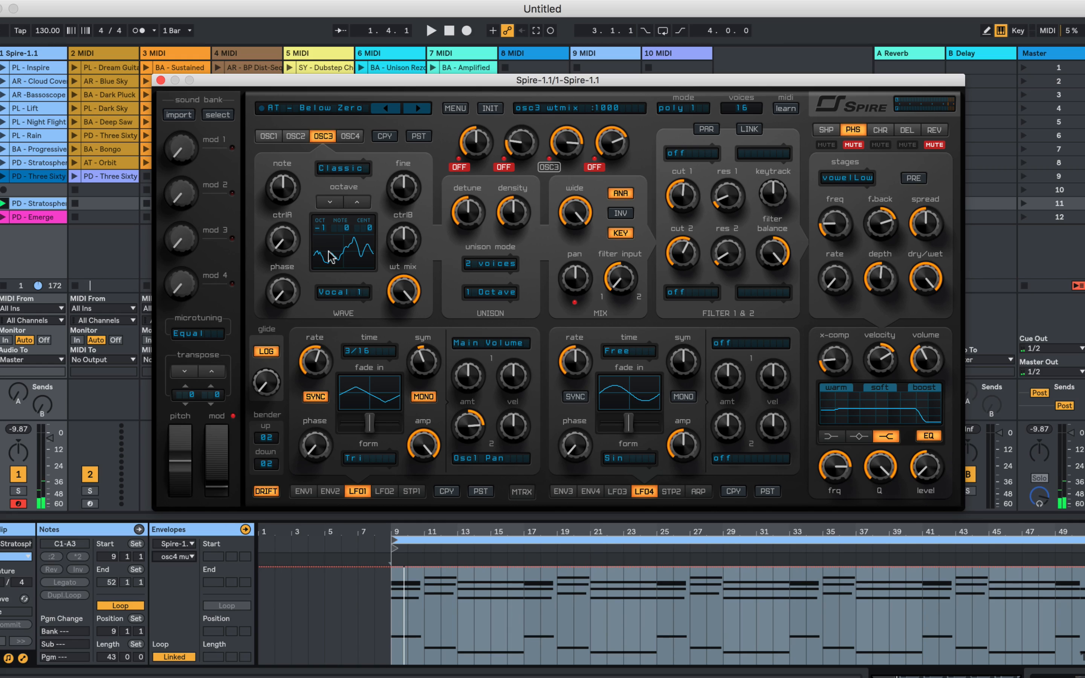
- Try different ctrlA, ctrlB and wide amounts on oscillator 3
{"action": "left_click_drag", "start_coordinate": [283, 243], "coordinate": [292, 271]}
{"action": "mouse_move", "coordinate": [383, 240]}
{"action": "left_mouse_down"}
{"action": "mouse_move", "coordinate": [376, 197]}
{"action": "mouse_move", "coordinate": [379, 233]}
{"action": "left_mouse_up"}
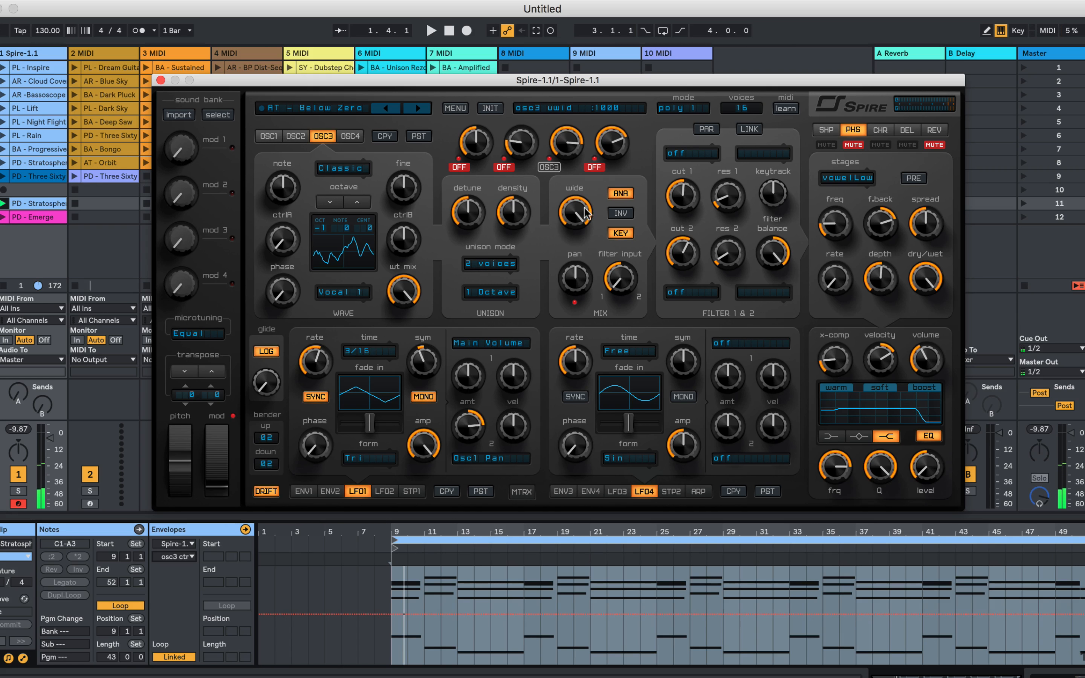
{"action": "mouse_move", "coordinate": [574, 208]}
{"action": "left_mouse_down"}
{"action": "mouse_move", "coordinate": [575, 224]}
{"action": "mouse_move", "coordinate": [576, 184]}
{"action": "left_mouse_up"}
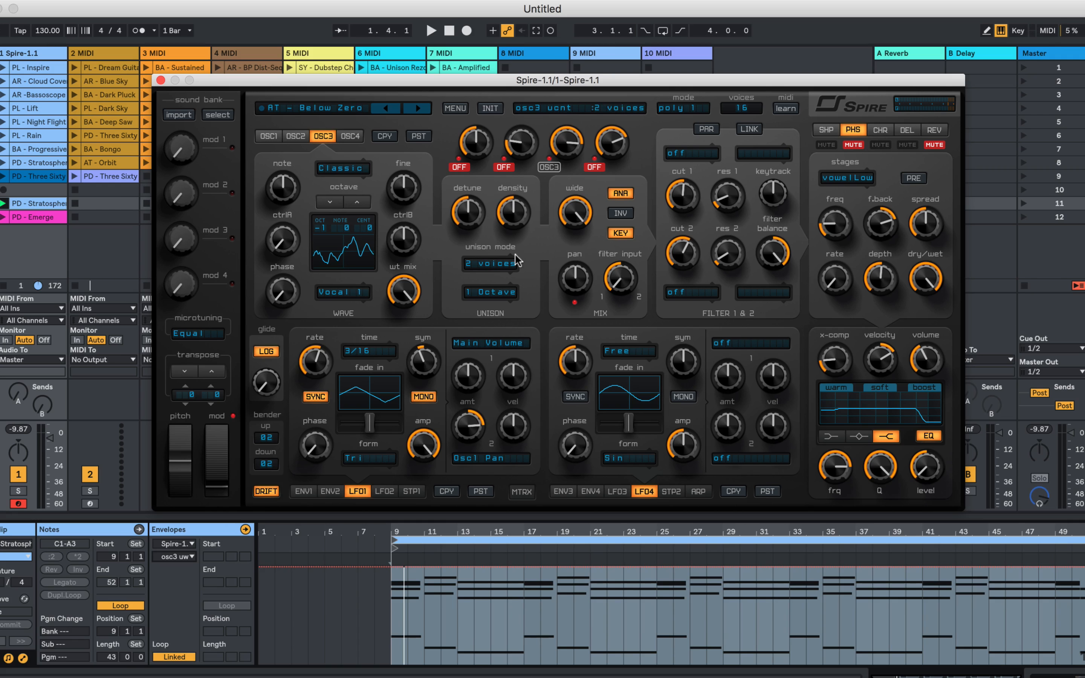
- Audition oscillator 2 alone by muting oscillator 3 and unmuting oscillator 2, and show oscillator 2's settings
{"action": "left_click", "coordinate": [544, 167]}
{"action": "left_click", "coordinate": [503, 167]}
{"action": "left_click", "coordinate": [298, 136]}
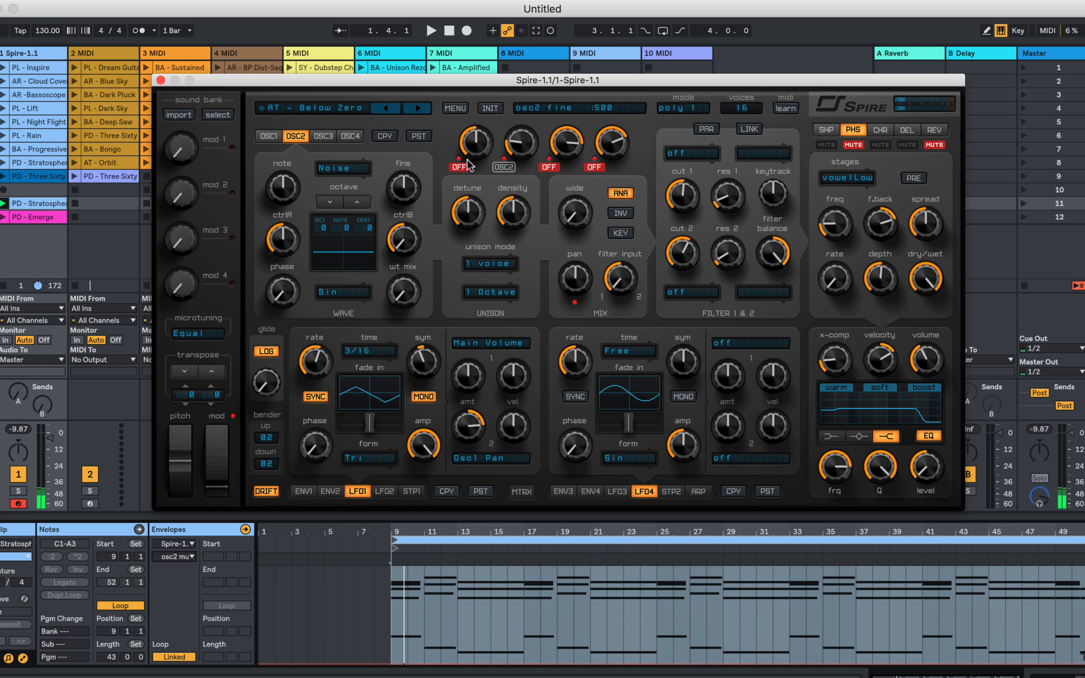
- Mute oscillator 2, unmute oscillator 1 to audition it alone, and show oscillator 1's settings
{"action": "left_click", "coordinate": [501, 166]}
{"action": "left_click", "coordinate": [459, 167]}
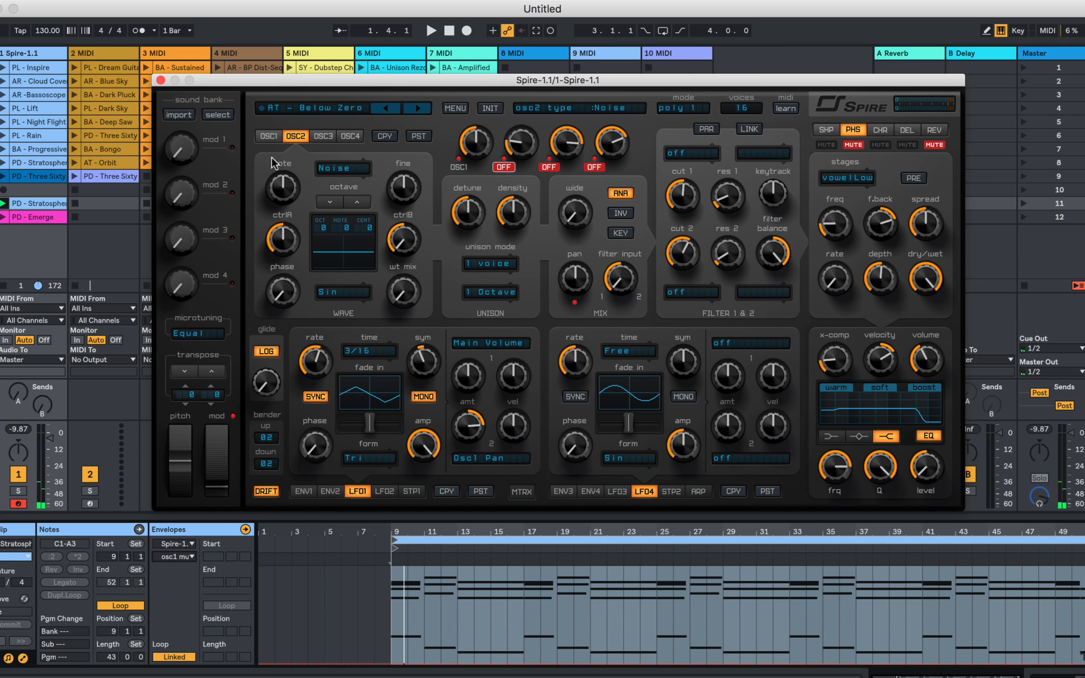
{"action": "left_click", "coordinate": [269, 136]}
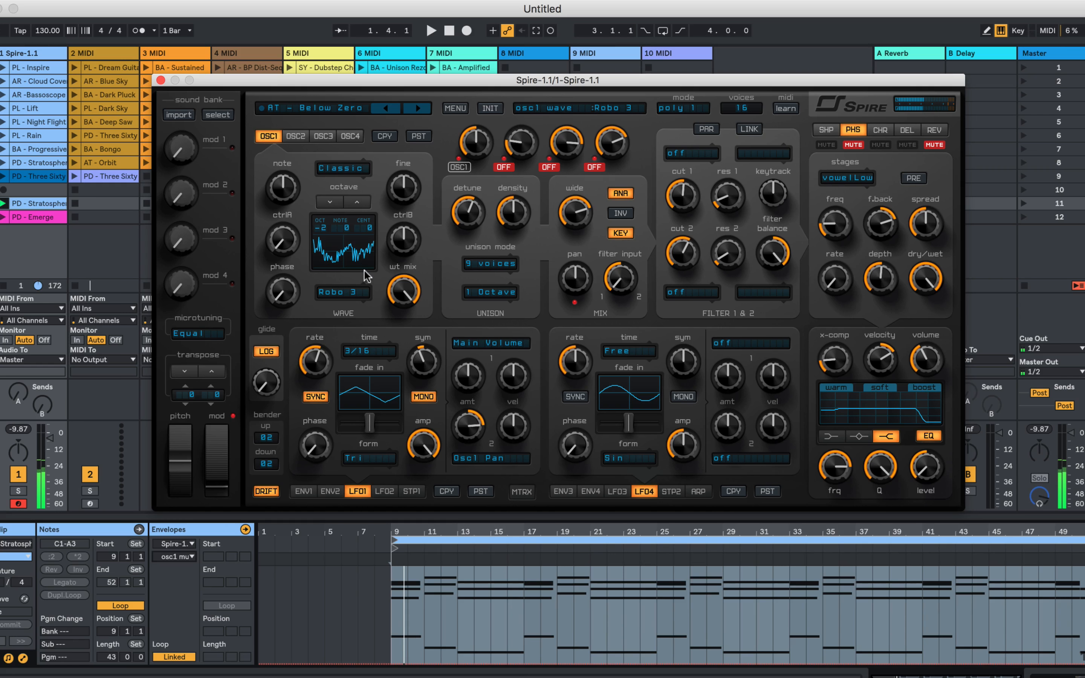
- Set both filter types to perfecto, unmute the phaser and reverb, and show the reverb settings
{"action": "left_click", "coordinate": [695, 155]}
{"action": "left_click", "coordinate": [688, 292]}
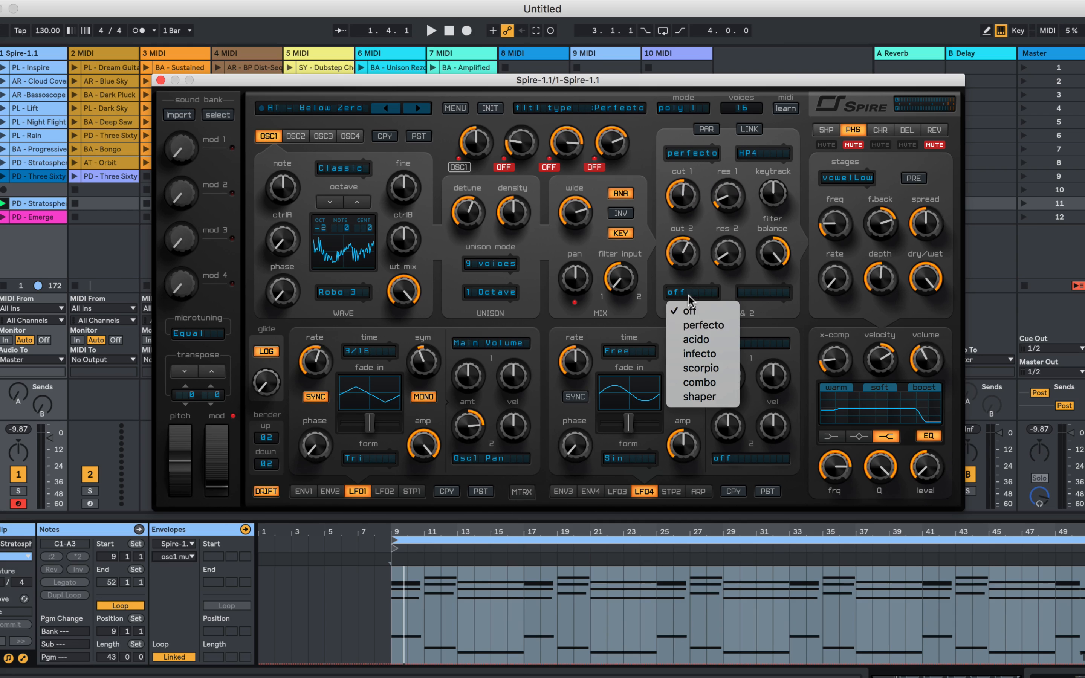
{"action": "left_click", "coordinate": [699, 325]}
{"action": "left_click", "coordinate": [842, 145]}
{"action": "left_click", "coordinate": [932, 144]}
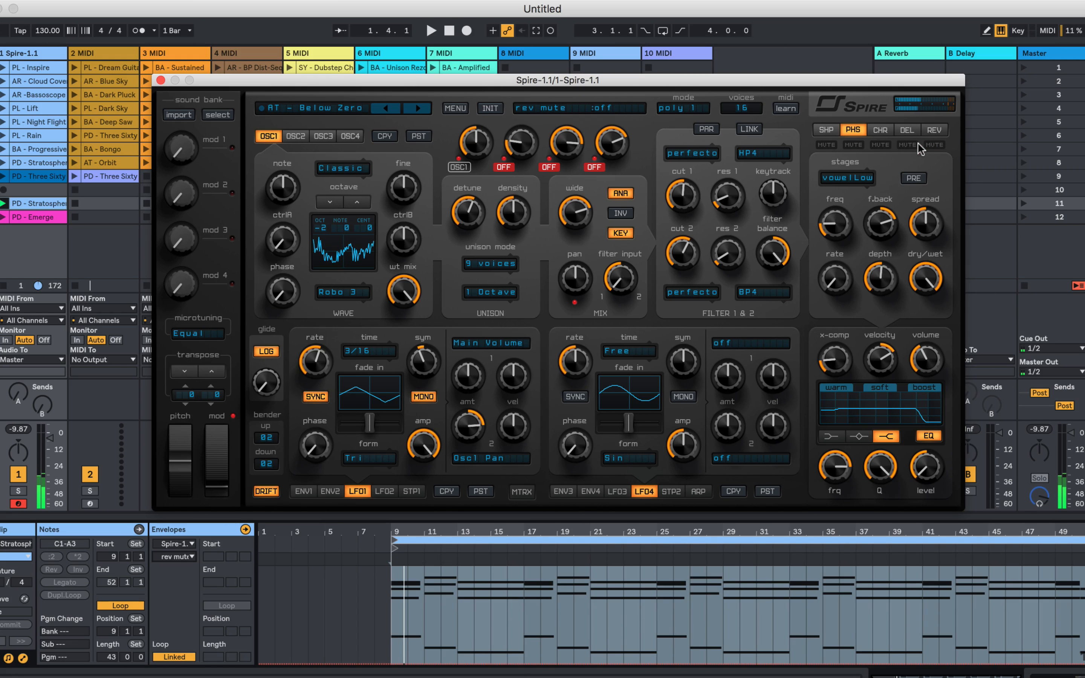
{"action": "left_click", "coordinate": [930, 129]}
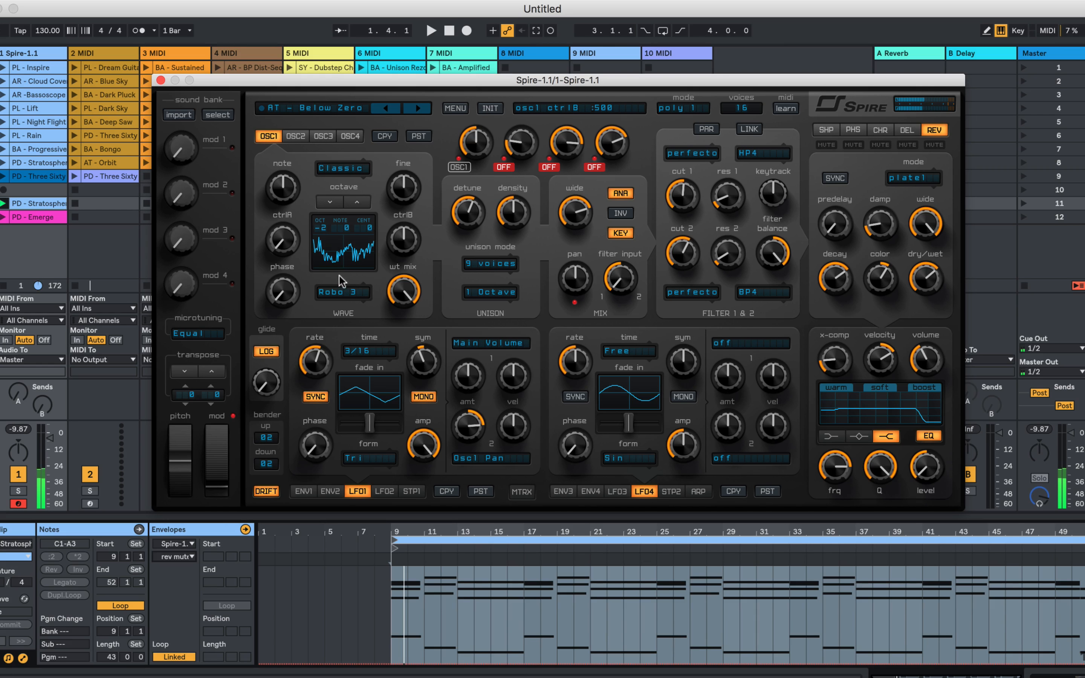
- Unmute oscillators 2 and 3, and show oscillator 3's settings
{"action": "left_click", "coordinate": [509, 169]}
{"action": "left_click", "coordinate": [325, 136]}
{"action": "left_click", "coordinate": [548, 167]}
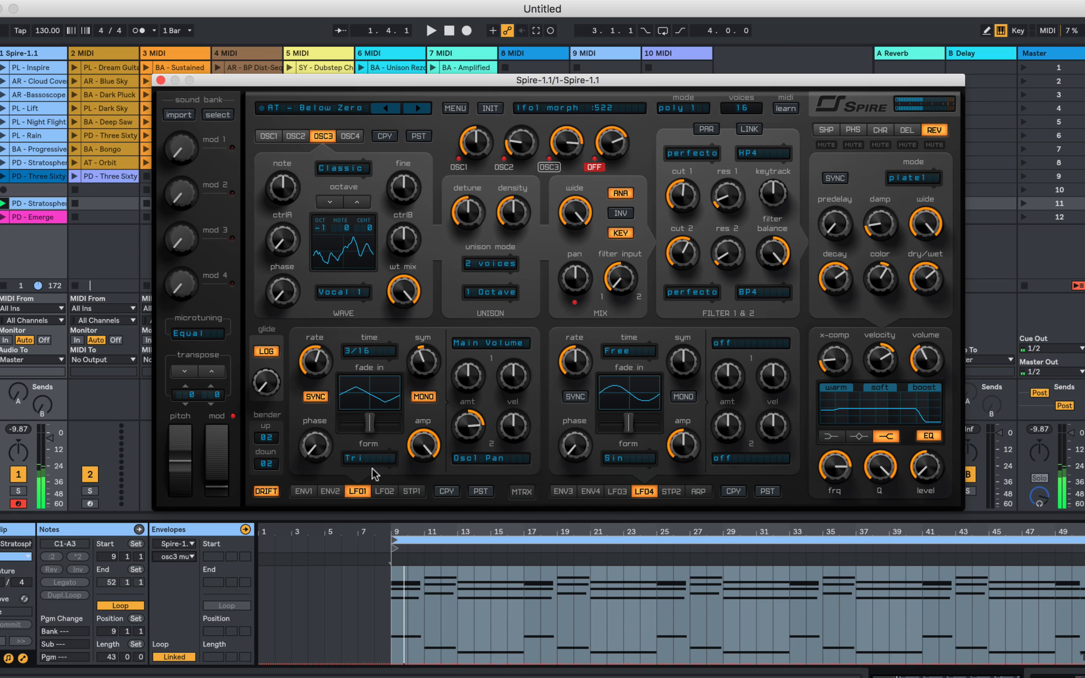
- Assign LFO2's first target to Osc3 Pitch and raise its modulation amount slightly
{"action": "left_click", "coordinate": [377, 489]}
{"action": "left_click", "coordinate": [459, 344]}
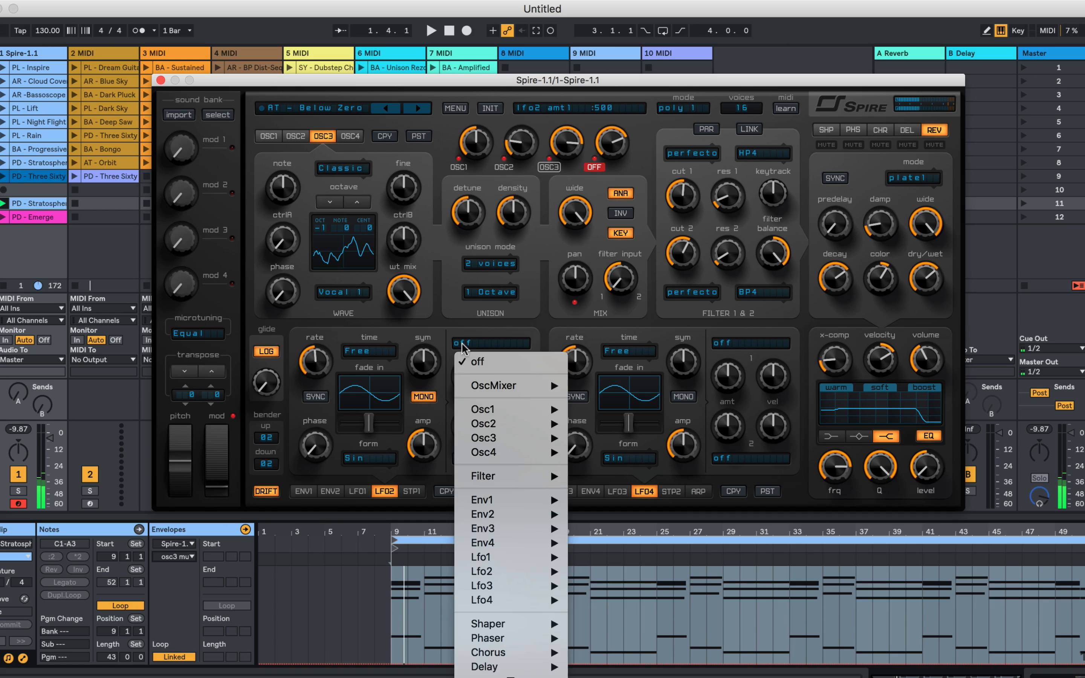
{"action": "mouse_move", "coordinate": [493, 437]}
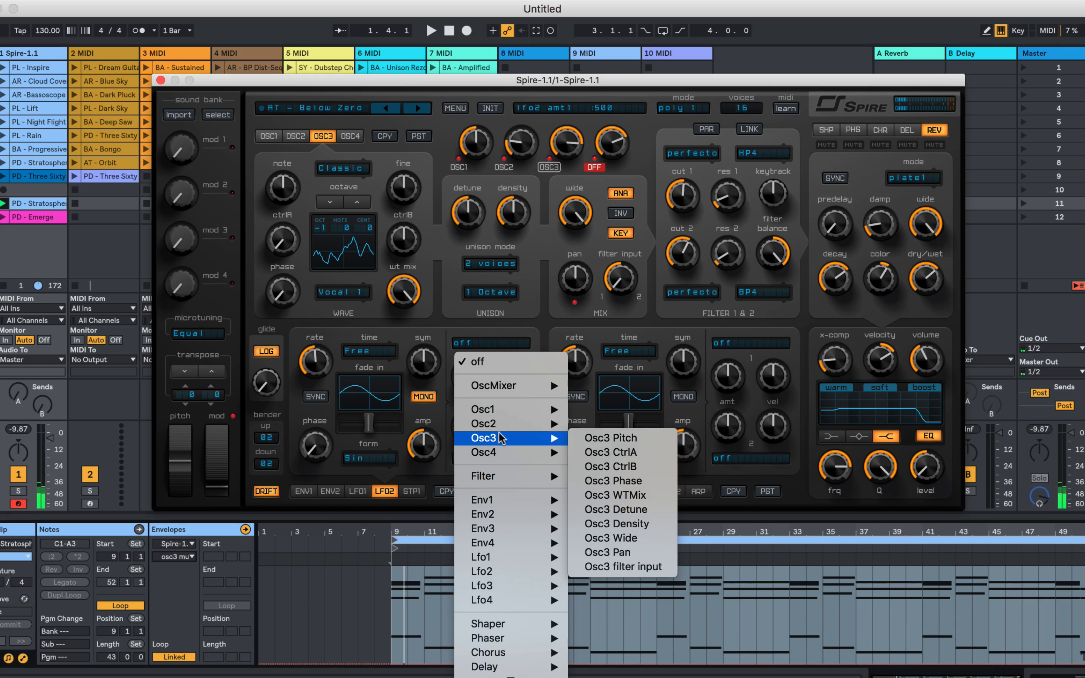
{"action": "left_click", "coordinate": [596, 437]}
{"action": "left_click_drag", "start_coordinate": [464, 371], "coordinate": [464, 357]}
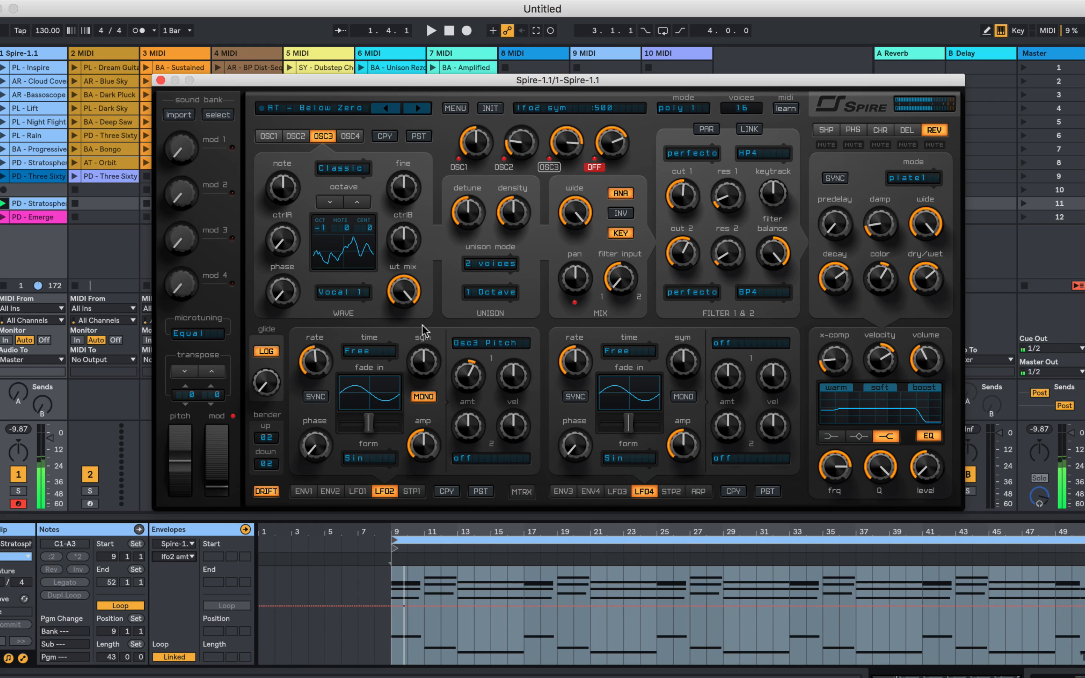
- Audition the Vocal 2 and Vocal 3 waveforms on oscillator 3
{"action": "left_click", "coordinate": [344, 292]}
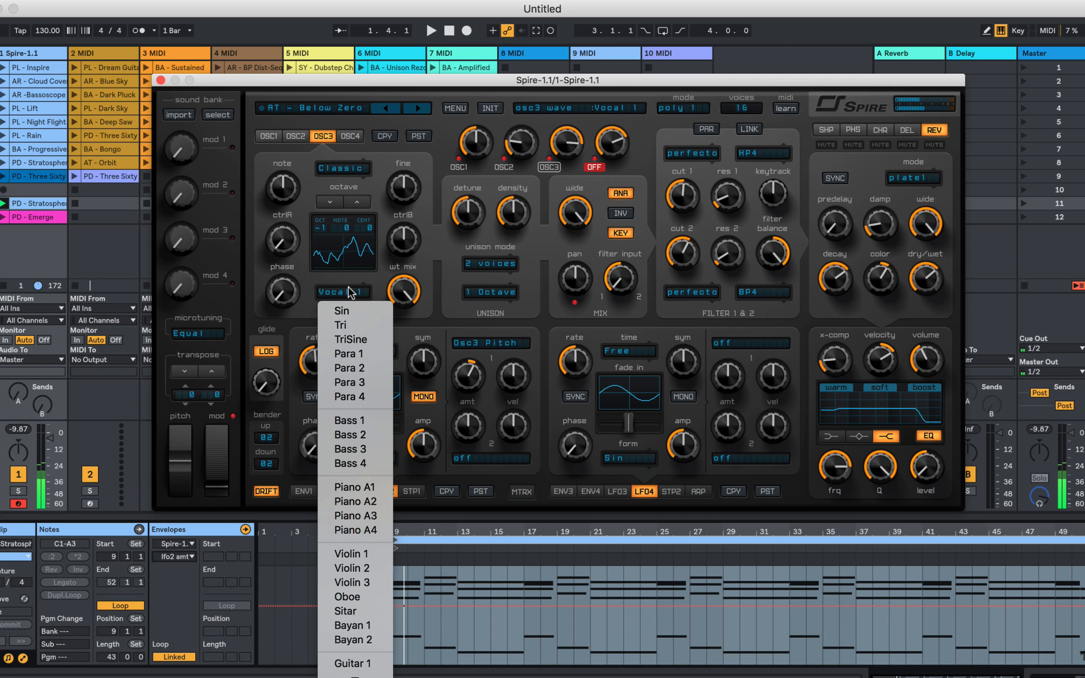
{"action": "mouse_move", "coordinate": [355, 676]}
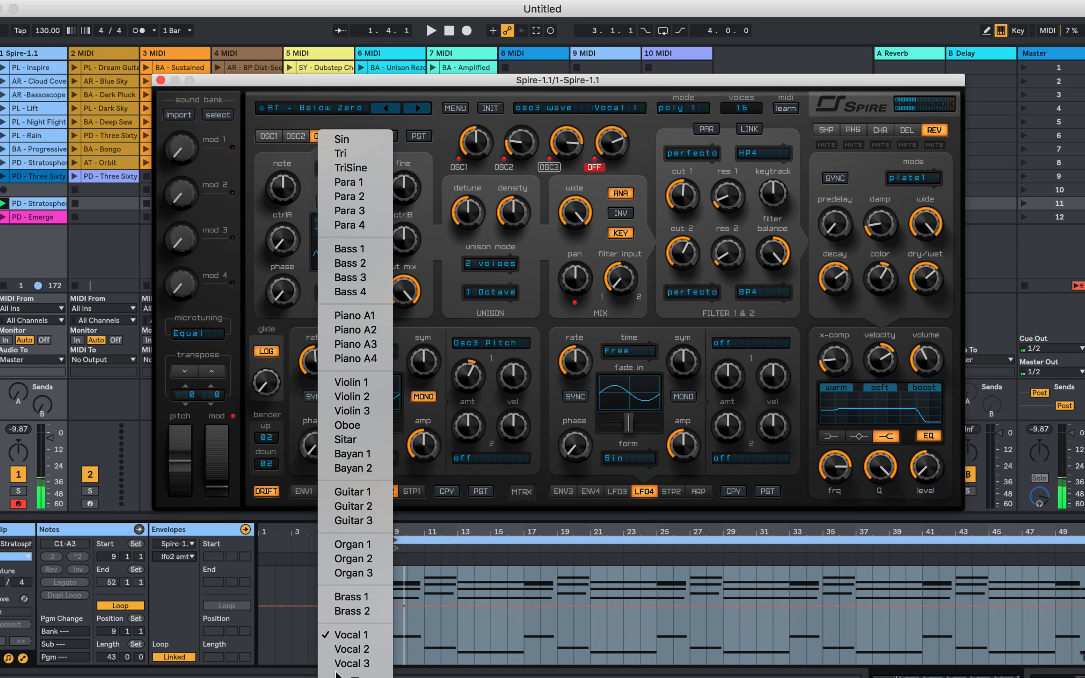
{"action": "left_click", "coordinate": [350, 651]}
{"action": "left_click", "coordinate": [340, 292]}
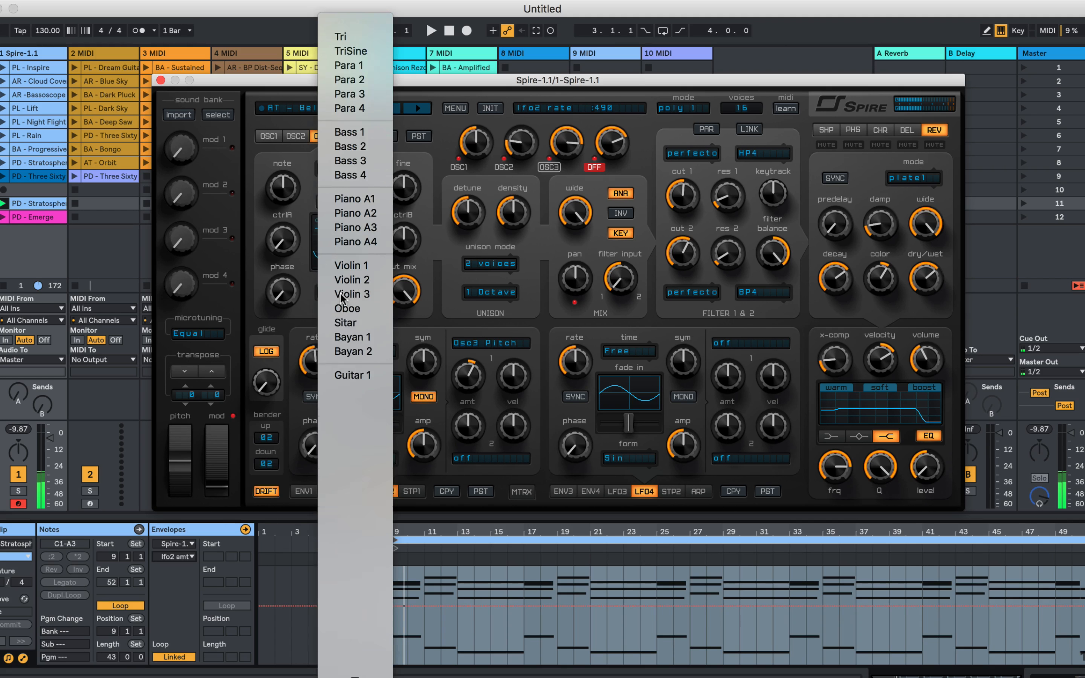
{"action": "left_click", "coordinate": [342, 548]}
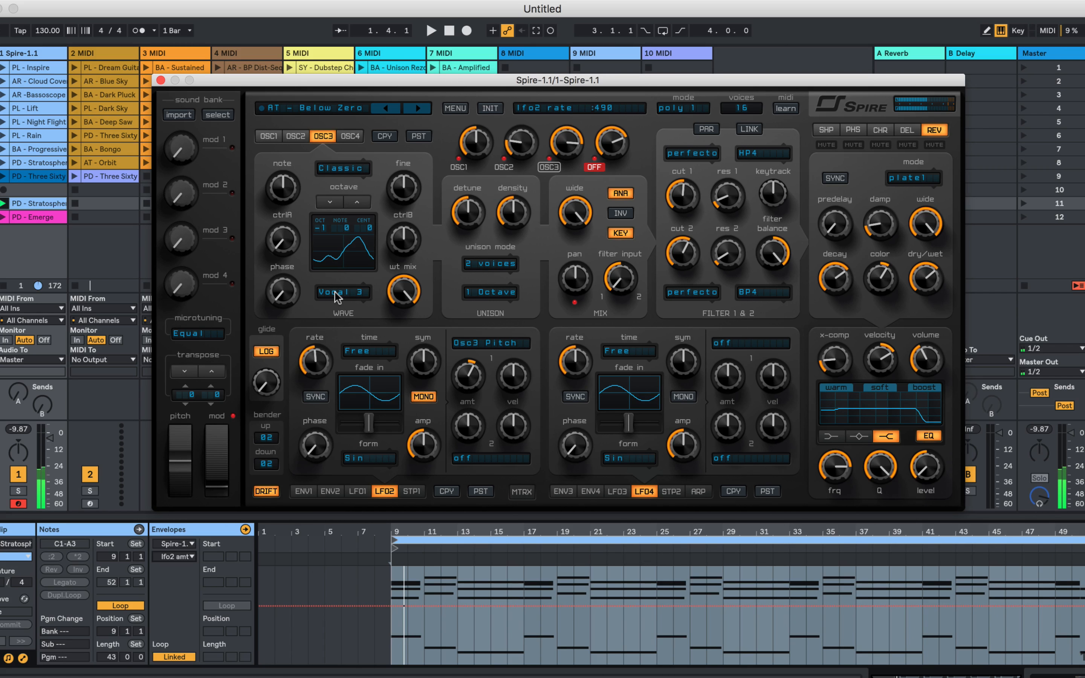
- Audition the Vocal 4 and Vocal 5 waveforms on oscillator 3
{"action": "left_click", "coordinate": [335, 291]}
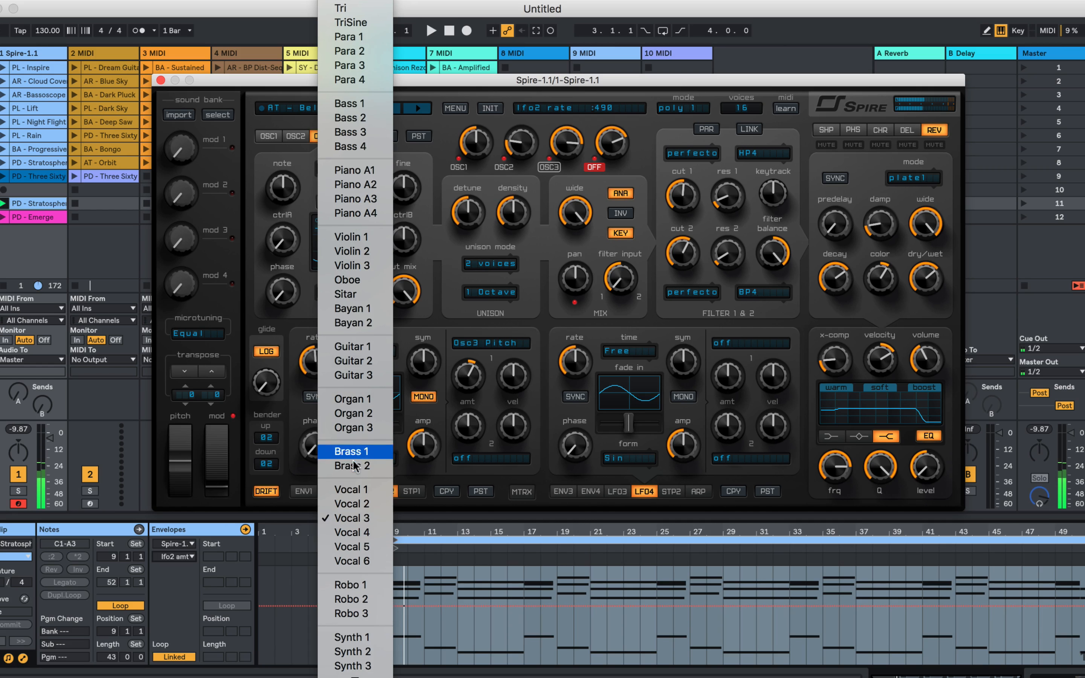
{"action": "left_click", "coordinate": [357, 532]}
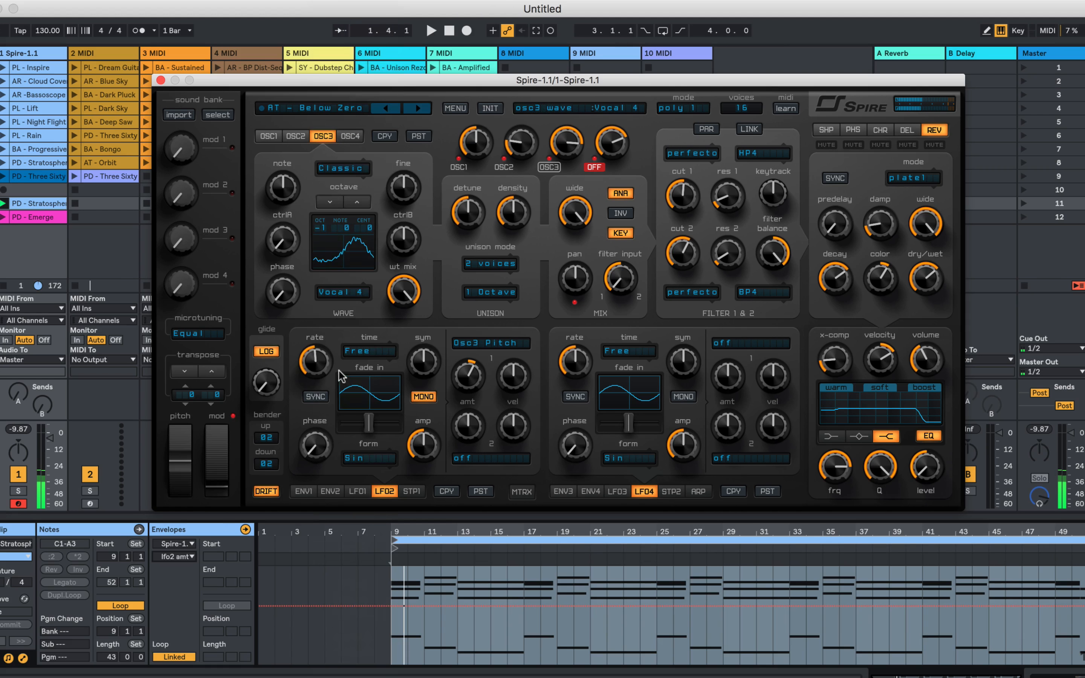
{"action": "left_click", "coordinate": [346, 296]}
{"action": "left_click", "coordinate": [344, 591]}
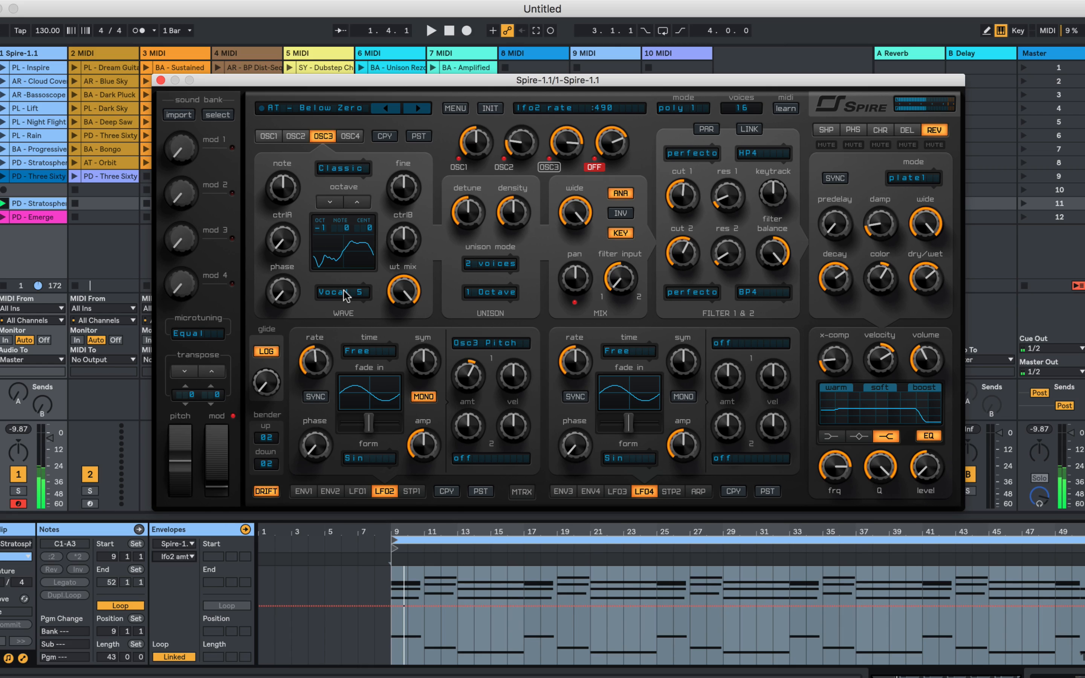
- Set oscillator 3's waveform to Vocal 6, and switch it to Vocal 2 for comparison
{"action": "left_click", "coordinate": [346, 296]}
{"action": "scroll", "coordinate": [344, 538], "scroll_direction": "down", "scroll_amount": 5}
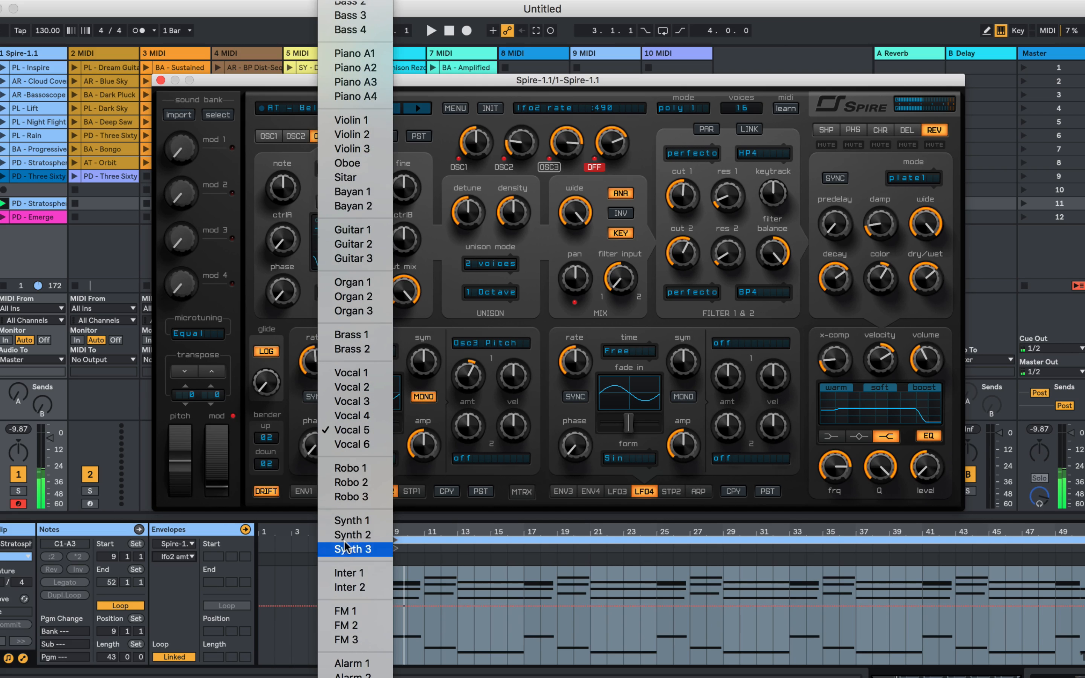
{"action": "left_click", "coordinate": [340, 445]}
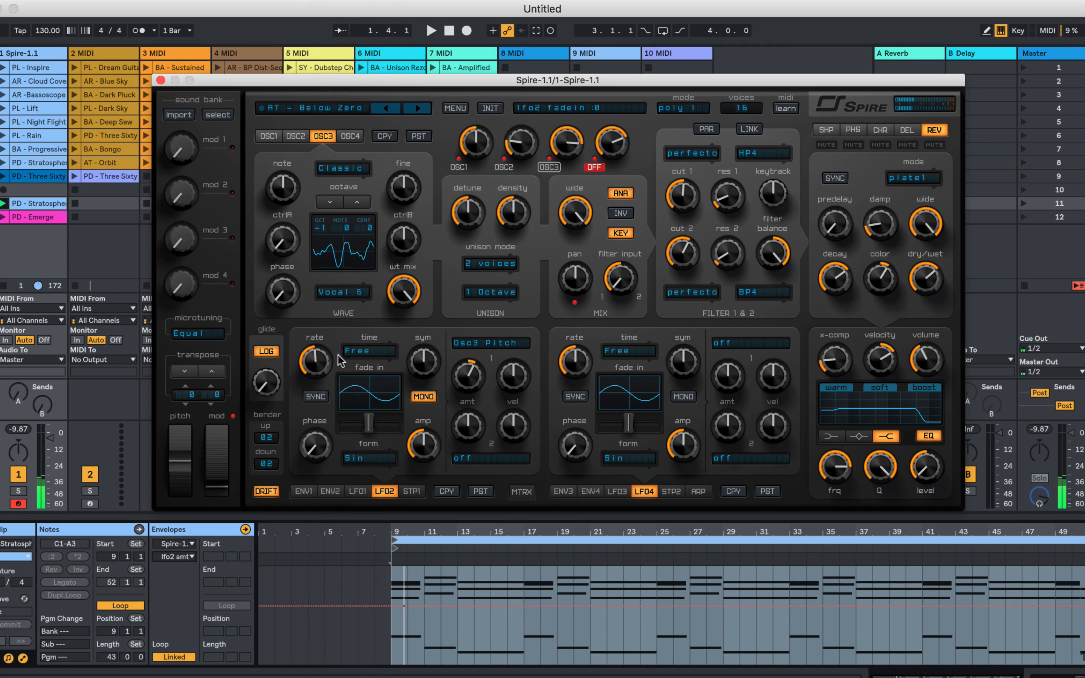
{"action": "left_click", "coordinate": [335, 294]}
{"action": "scroll", "coordinate": [354, 449], "scroll_direction": "down", "scroll_amount": 5}
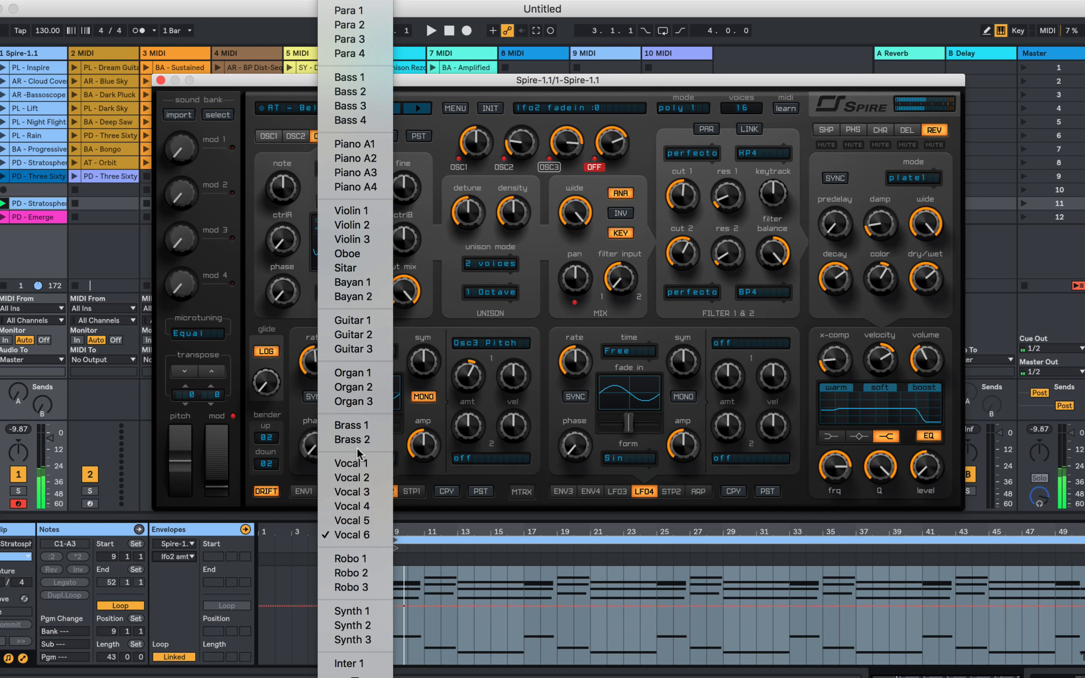
{"action": "left_click", "coordinate": [351, 439]}
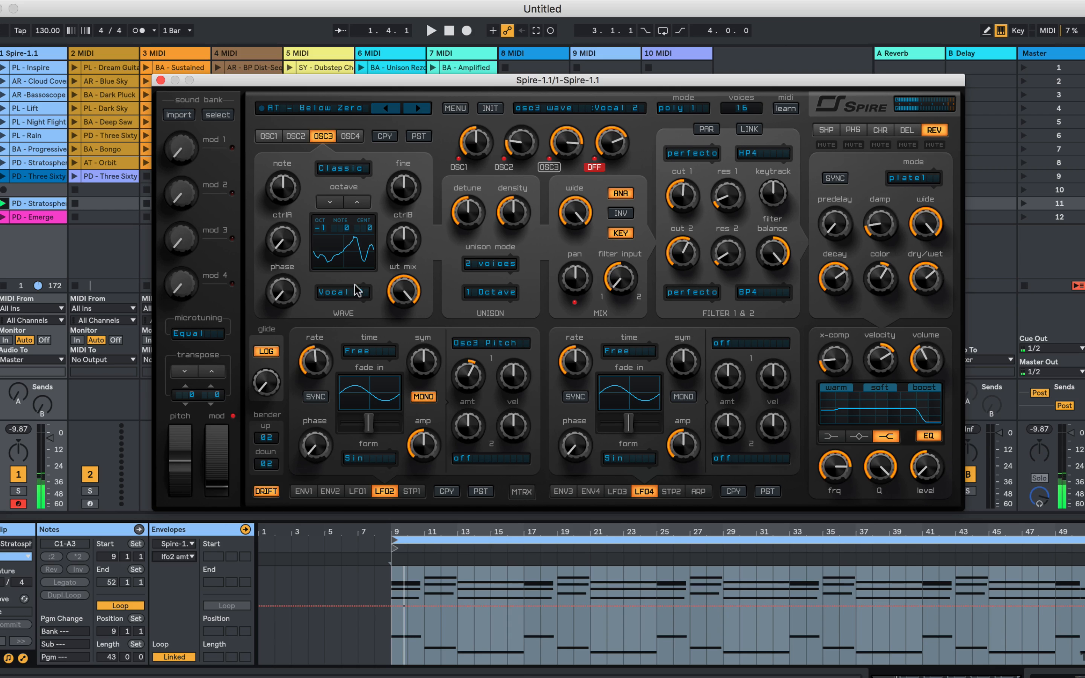
- Step oscillator 3 through the vocal waveforms up to Vocal 6, and return it to Vocal 1
{"action": "scroll", "coordinate": [352, 296], "scroll_direction": "down", "scroll_amount": 3}
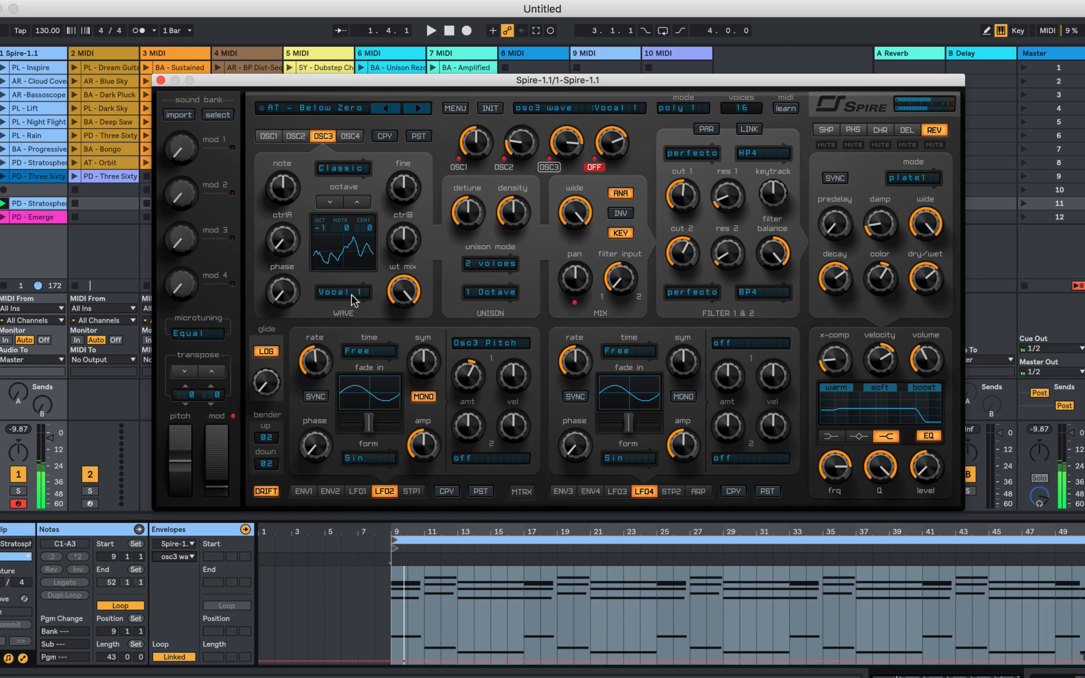
{"action": "scroll", "coordinate": [351, 294], "scroll_direction": "down", "scroll_amount": 1}
{"action": "scroll", "coordinate": [352, 293], "scroll_direction": "down", "scroll_amount": 2}
{"action": "scroll", "coordinate": [345, 281], "scroll_direction": "down", "scroll_amount": 1}
{"action": "scroll", "coordinate": [344, 275], "scroll_direction": "down", "scroll_amount": 1}
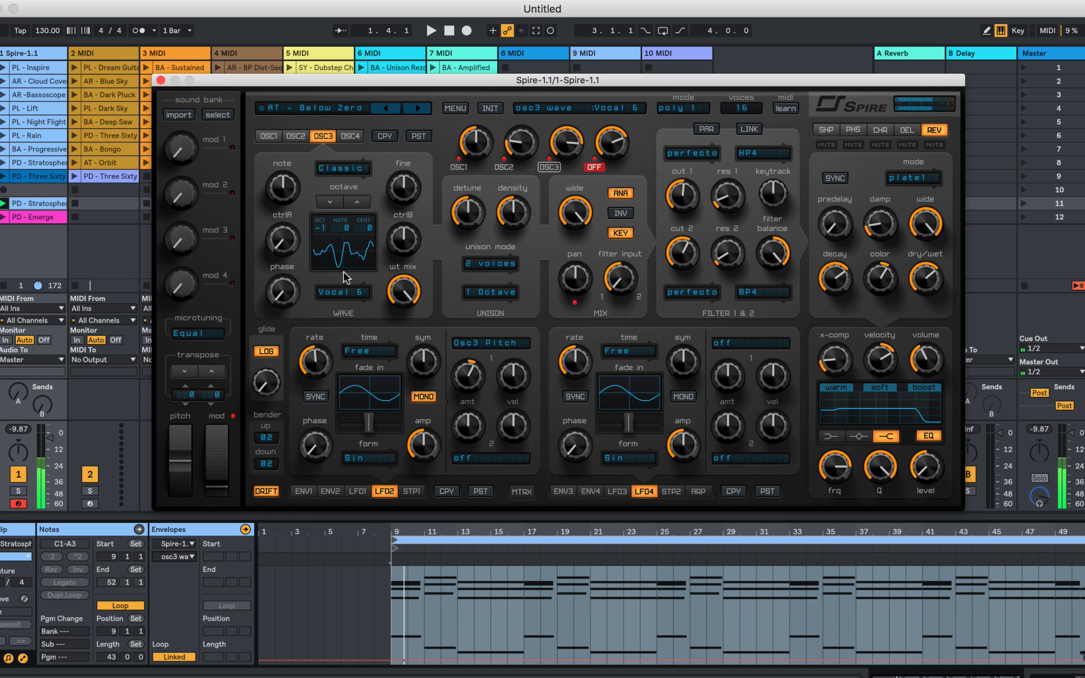
{"action": "scroll", "coordinate": [344, 287], "scroll_direction": "down", "scroll_amount": 1}
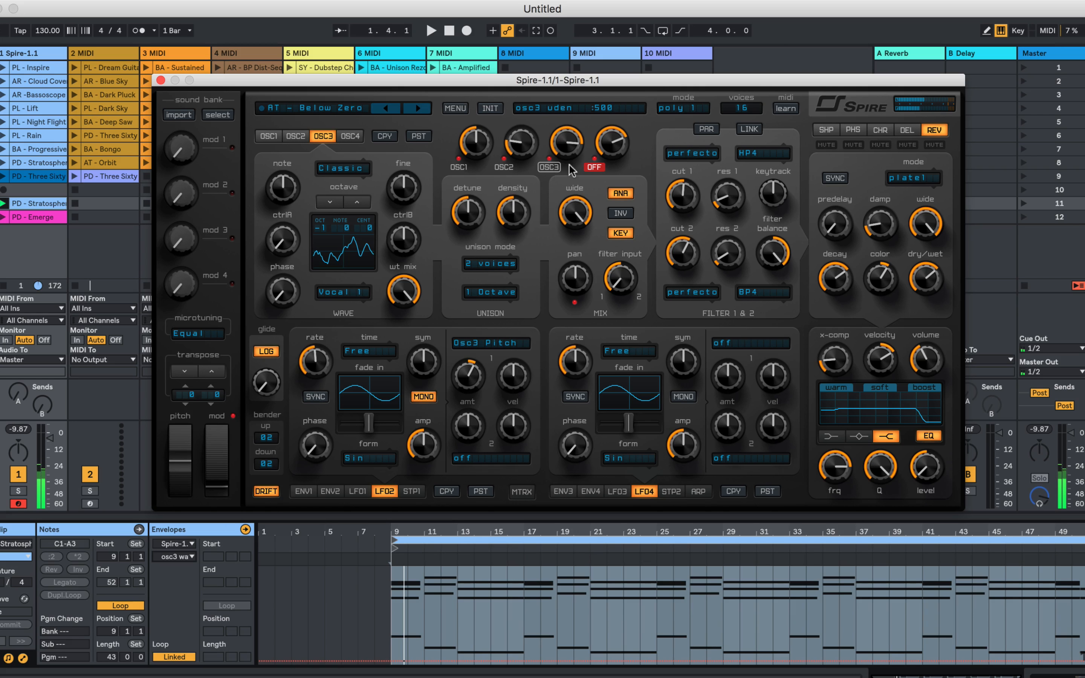
- Mute oscillator 3 and bring up oscillator 4's settings
{"action": "left_click", "coordinate": [549, 167]}
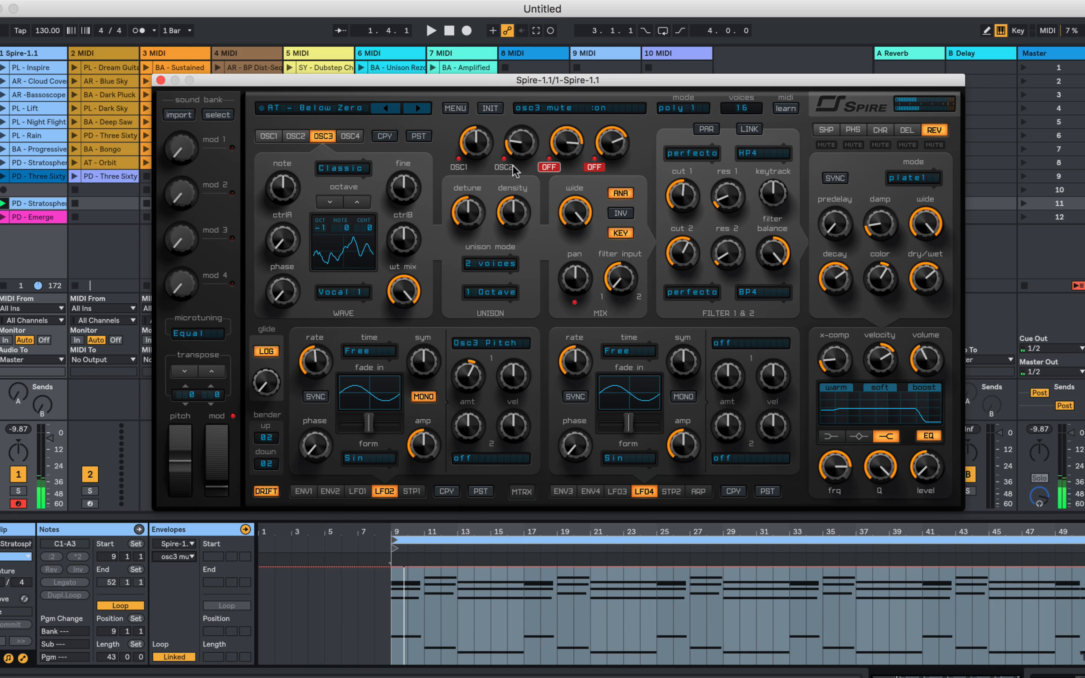
{"action": "left_click", "coordinate": [293, 137]}
{"action": "left_click", "coordinate": [346, 136]}
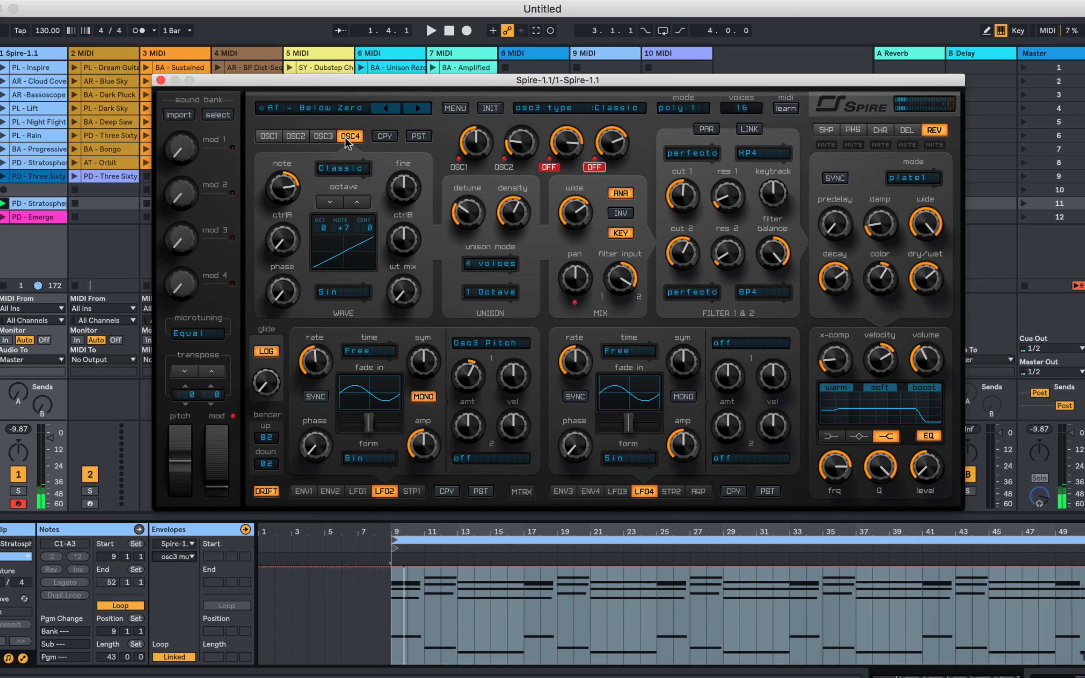
- Unmute oscillators 3 and 4, and turn oscillator 4's mix level down to nearly its minimum
{"action": "left_click", "coordinate": [547, 168]}
{"action": "left_click", "coordinate": [586, 168]}
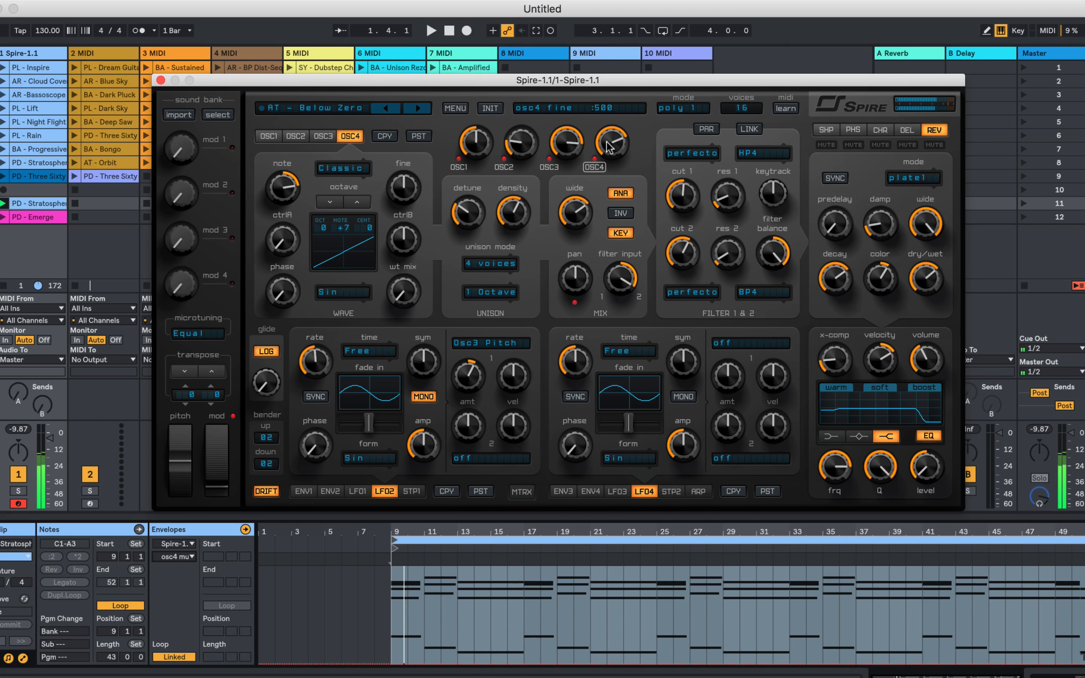
{"action": "left_click_drag", "start_coordinate": [609, 147], "coordinate": [608, 254]}
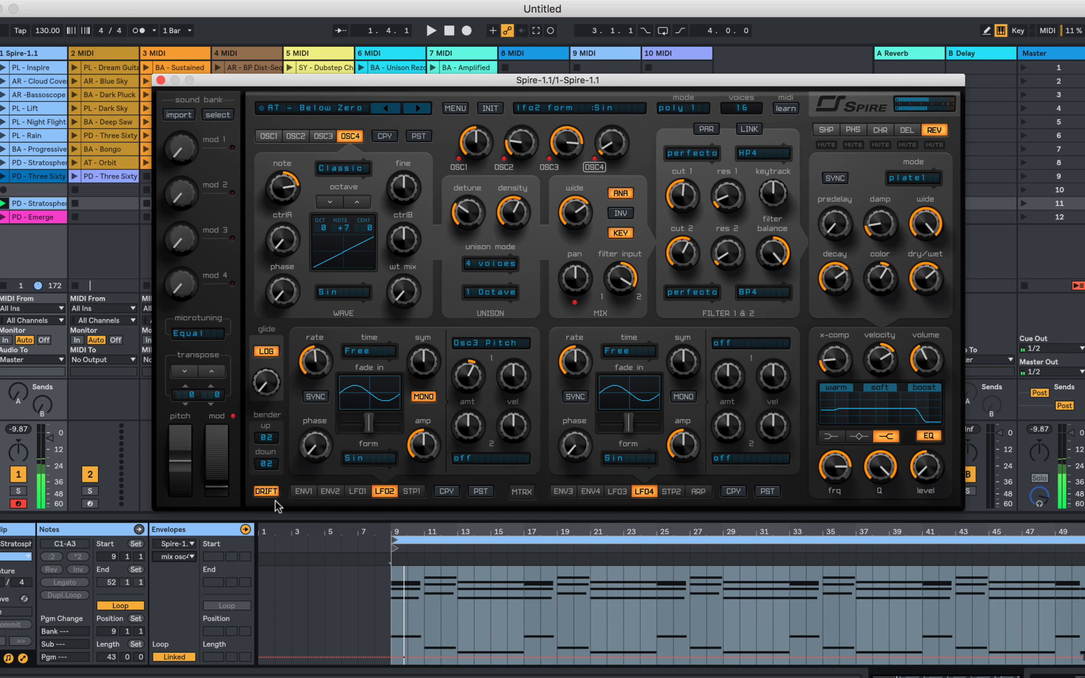
- Display envelope 1, and turn the resonance of filter 2 and filter 1 all the way down
{"action": "left_click", "coordinate": [304, 491]}
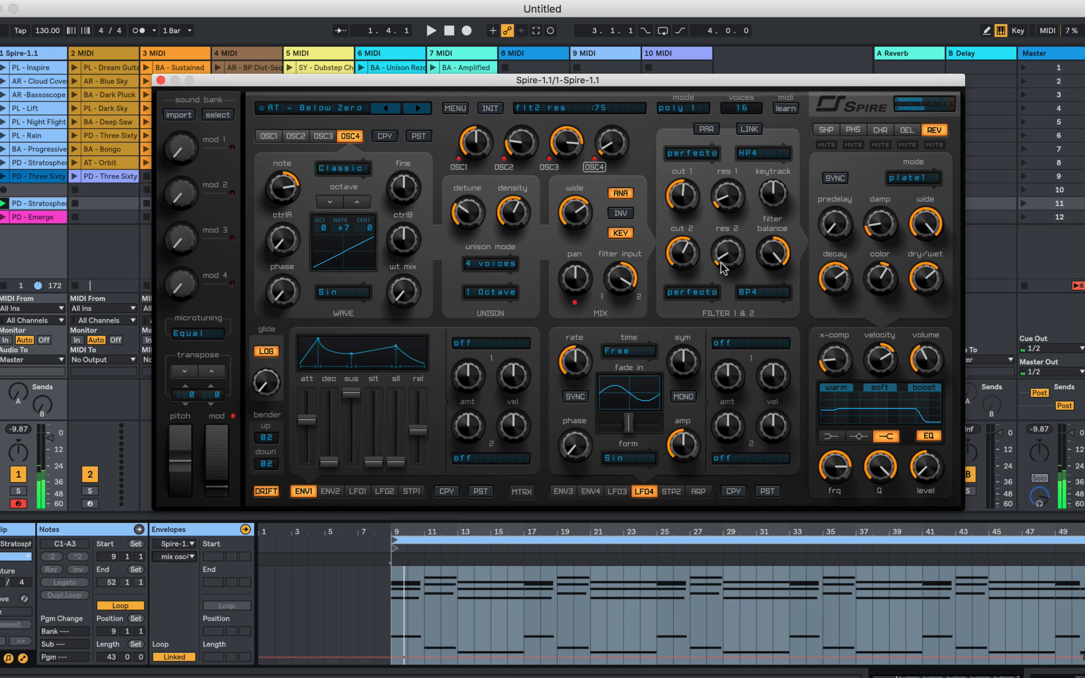
{"action": "left_click_drag", "start_coordinate": [721, 263], "coordinate": [722, 285]}
{"action": "left_click_drag", "start_coordinate": [721, 194], "coordinate": [722, 223]}
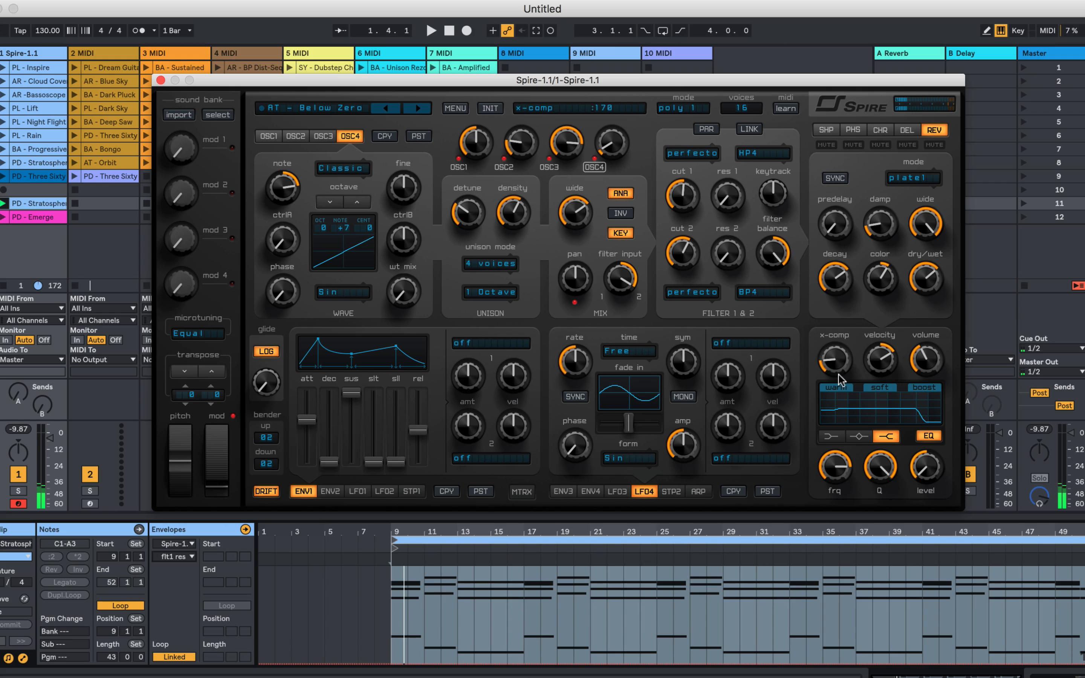
- Lower the high EQ band's Q to 641 and raise the mod wheel to 475
{"action": "left_click_drag", "start_coordinate": [877, 462], "coordinate": [860, 503]}
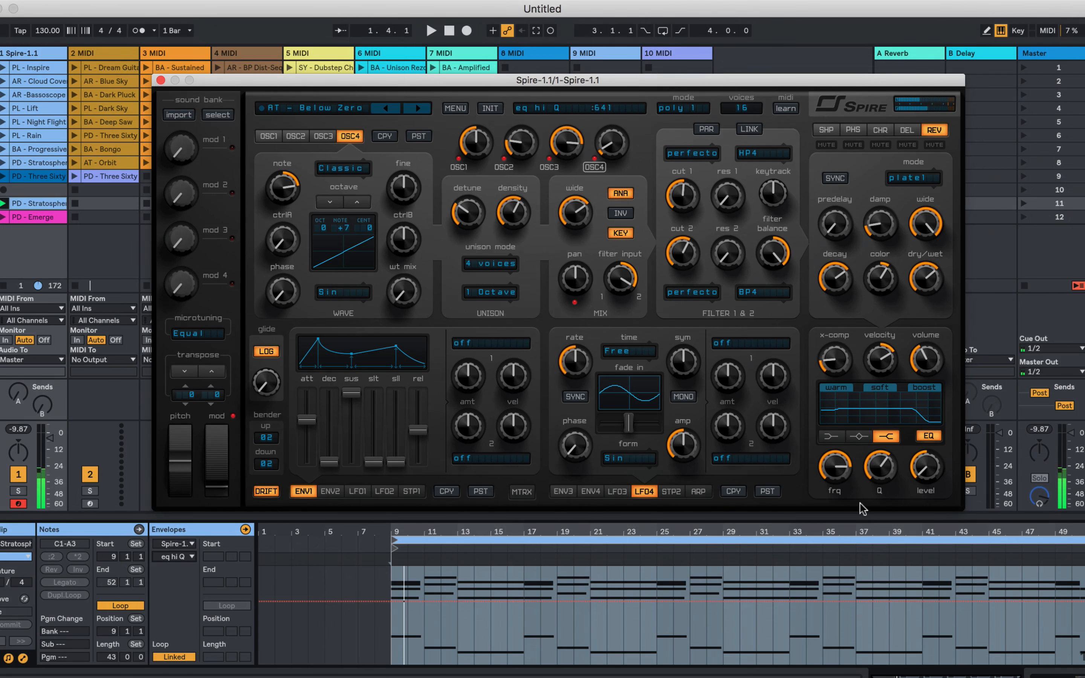
{"action": "left_click", "coordinate": [214, 442]}
{"action": "left_click_drag", "start_coordinate": [211, 434], "coordinate": [213, 386]}
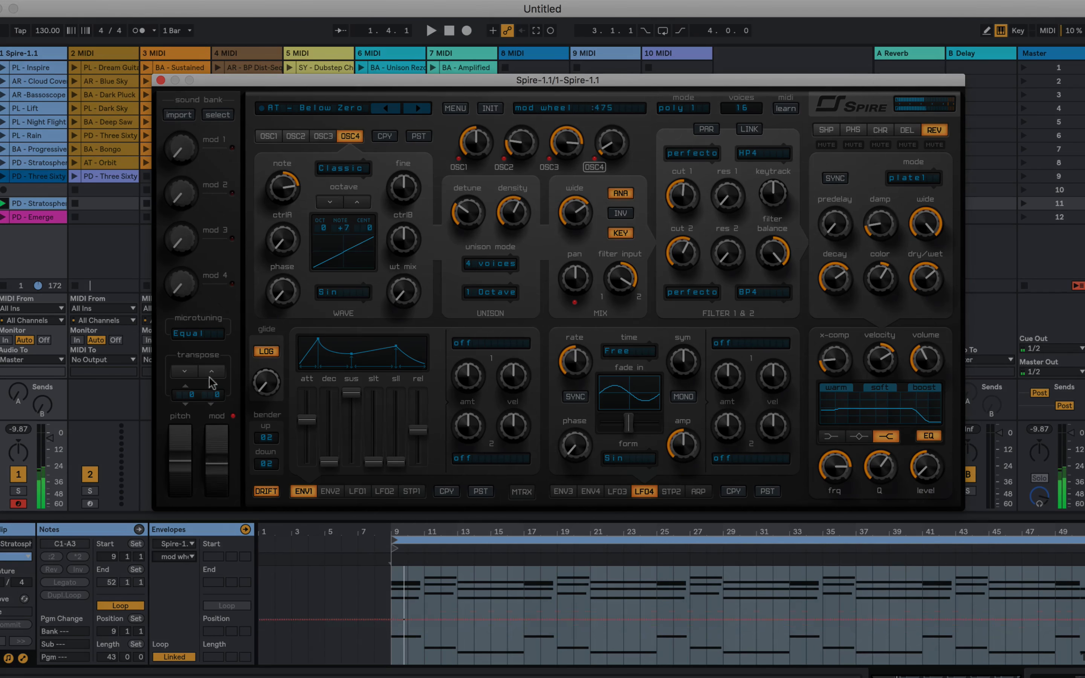